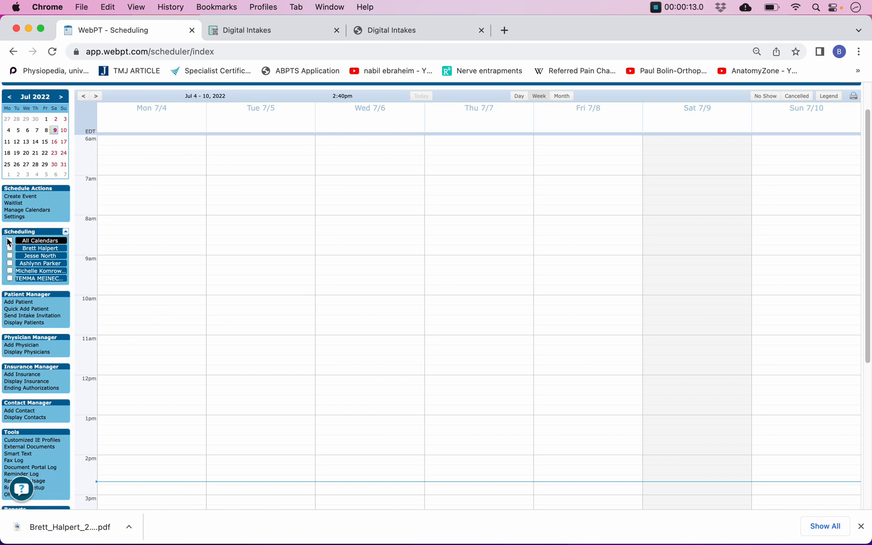
- Open a blank new-patient record from the scheduling page's Patient Manager
scroll(275, 264, "down", 1)
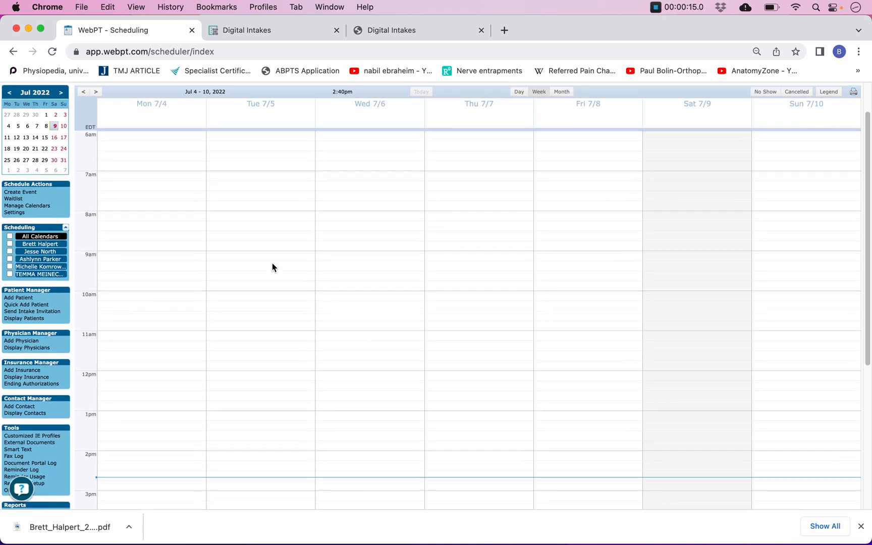
scroll(272, 265, "down", 5)
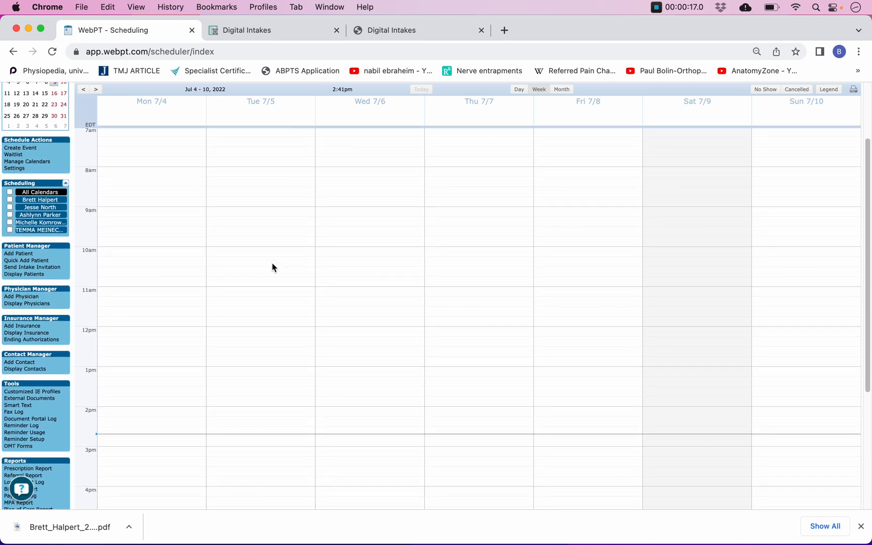
left_click(38, 245)
left_click(26, 255)
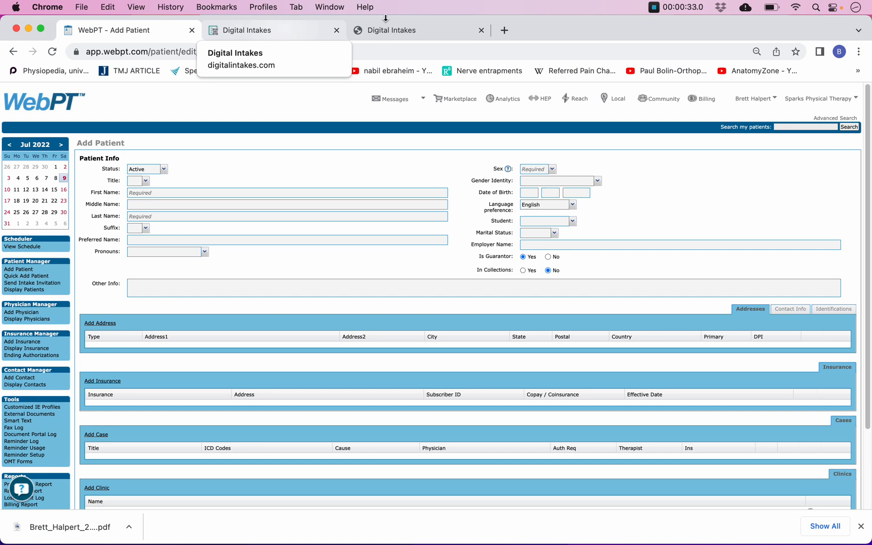
- Review the patient's intake PDF, from the signed privacy notice through the About You registration section
left_click(410, 37)
scroll(411, 293, "up", 2)
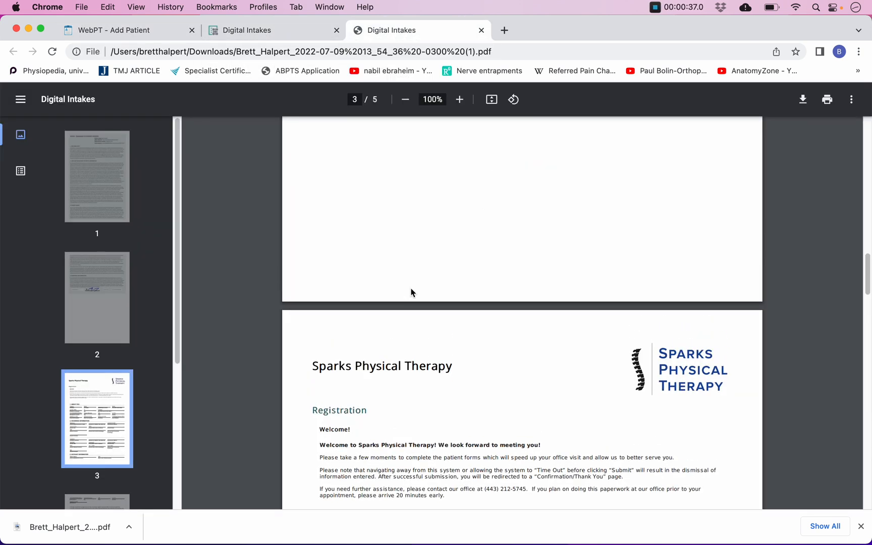
scroll(411, 293, "up", 20)
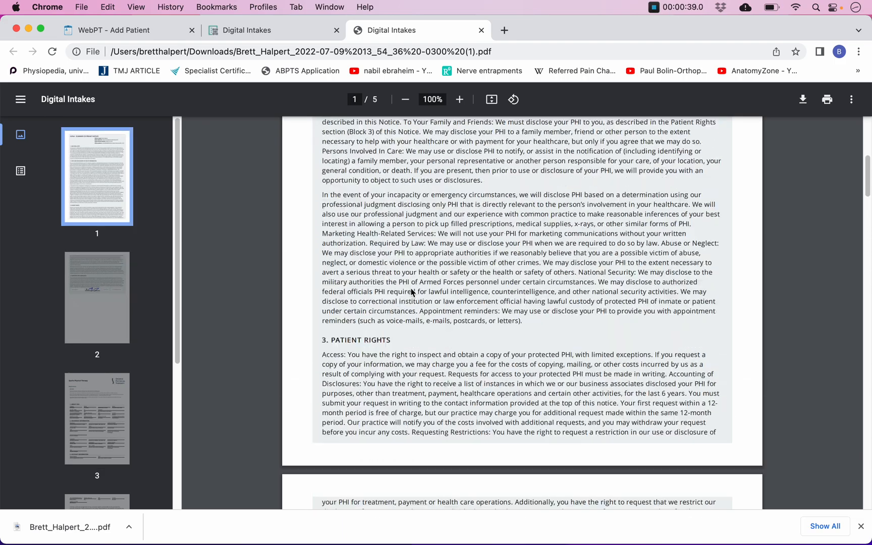
scroll(411, 293, "up", 2)
scroll(411, 292, "down", 20)
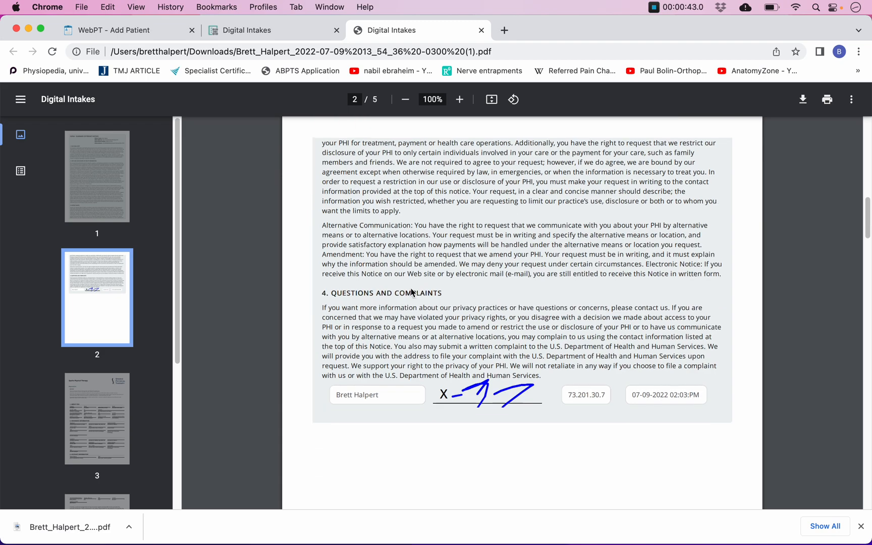
scroll(411, 292, "up", 8)
scroll(411, 292, "down", 10)
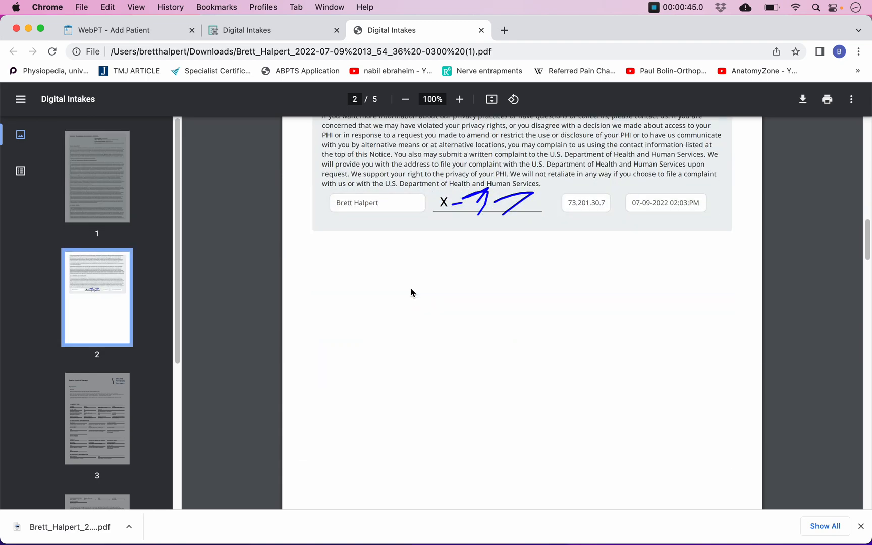
scroll(412, 292, "down", 10)
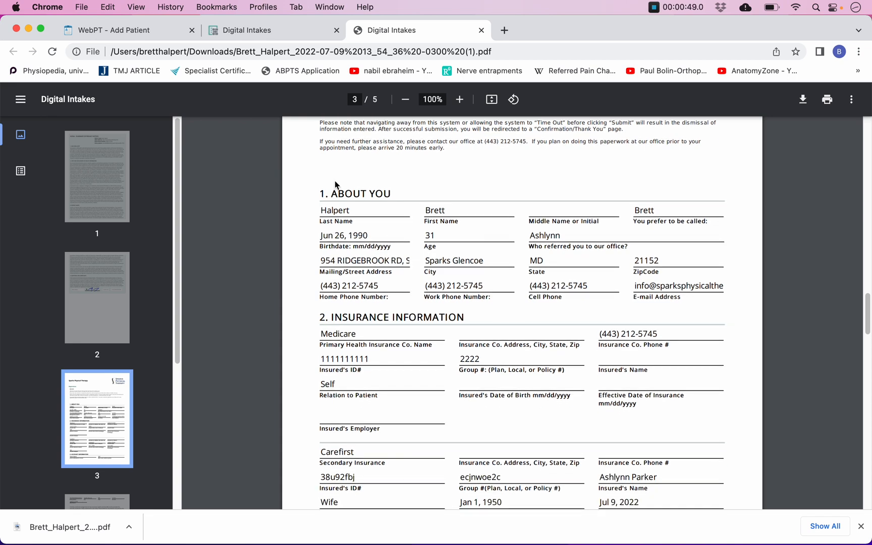
triple_click(347, 193)
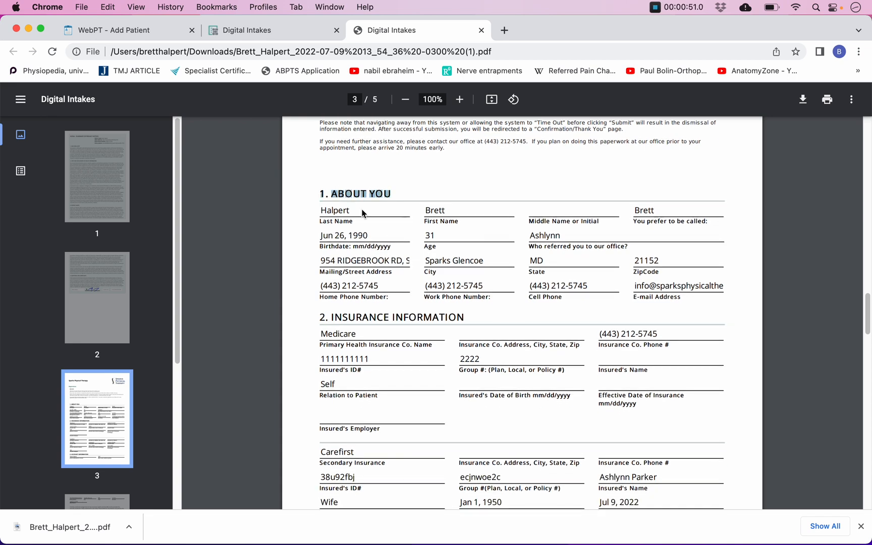
left_click(362, 214)
- Copy the patient's first name from the intake PDF into the First Name field of the new patient record
double_click(436, 208)
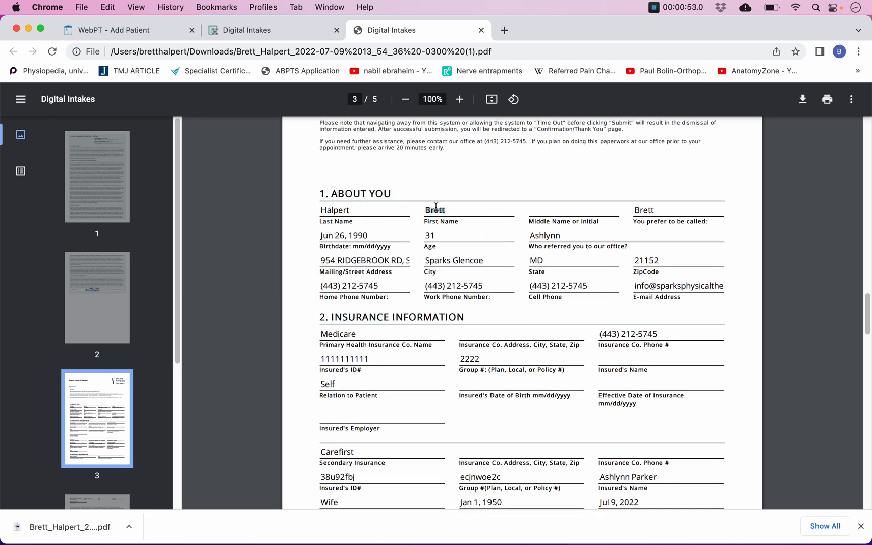
right_click(436, 208)
left_click(454, 234)
left_click(163, 31)
right_click(171, 192)
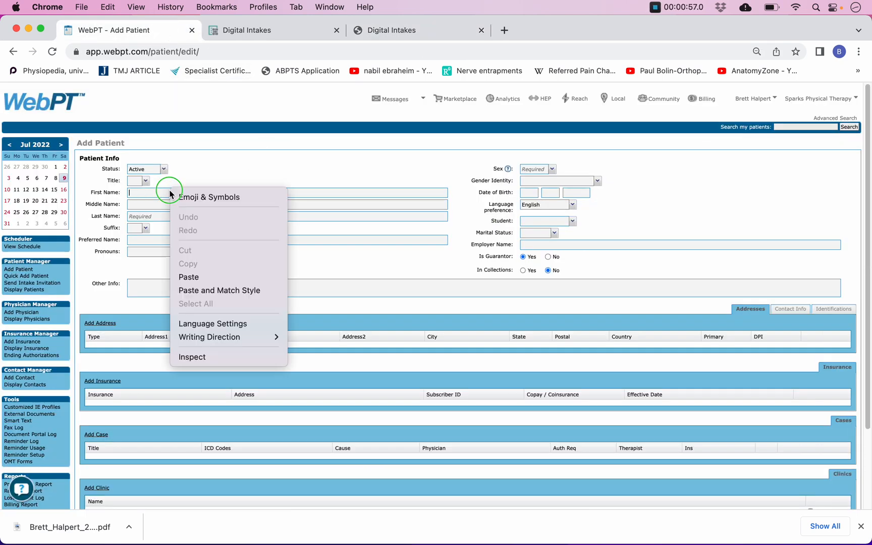
left_click(191, 275)
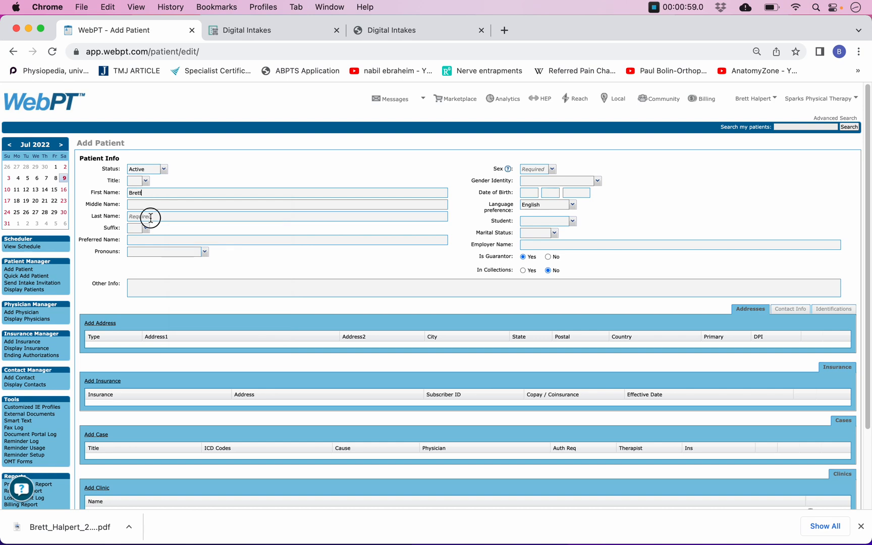
- Copy the patient's last name from the intake PDF into the Last Name field of the new patient record
left_click(410, 34)
left_click(346, 214)
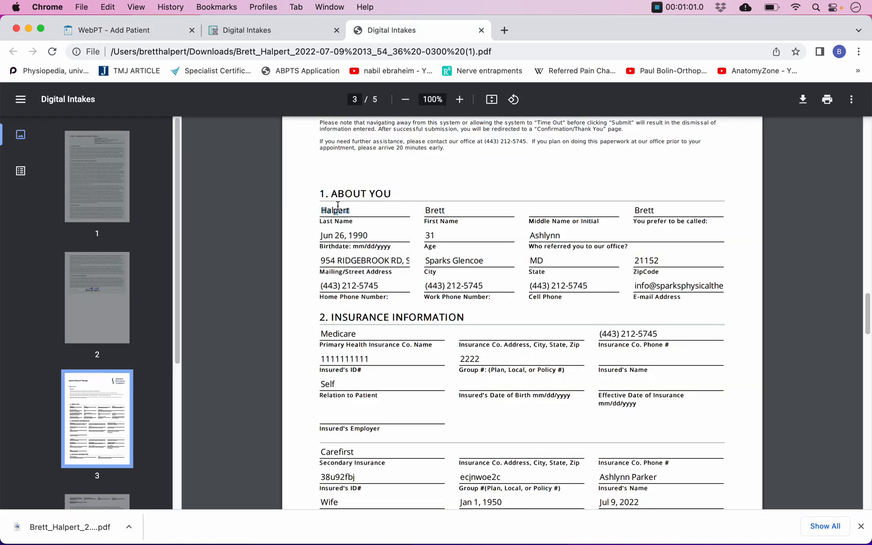
right_click(337, 205)
left_click(331, 216)
double_click(329, 212)
right_click(331, 212)
left_click(328, 208)
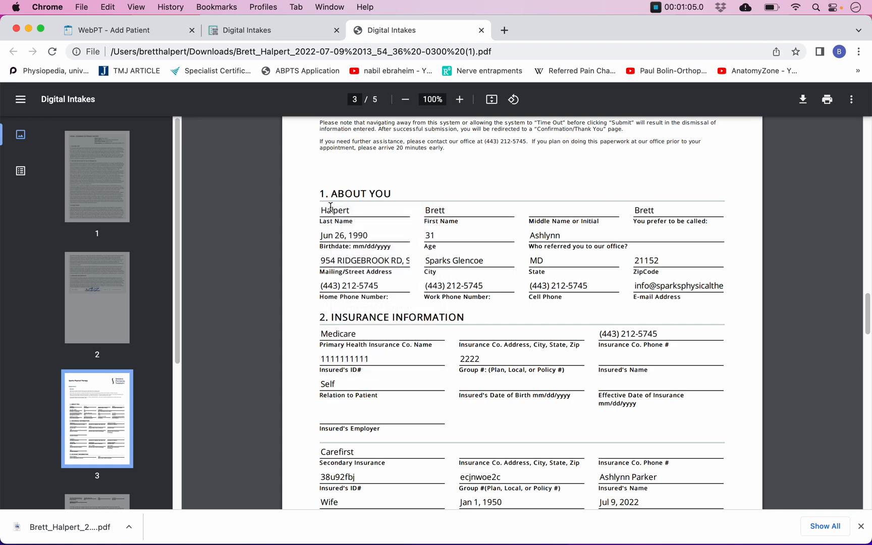
right_click(331, 211)
left_click(350, 234)
left_click(151, 31)
right_click(178, 218)
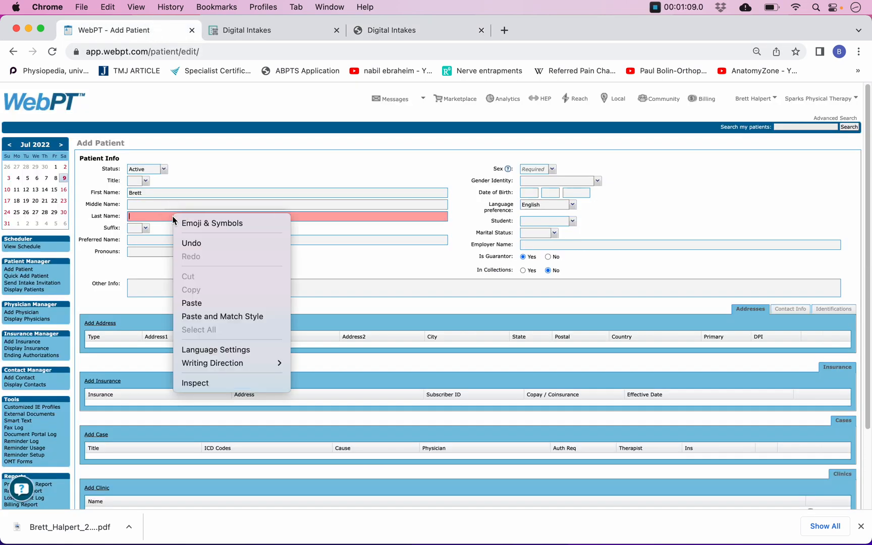
left_click(211, 309)
left_click(168, 238)
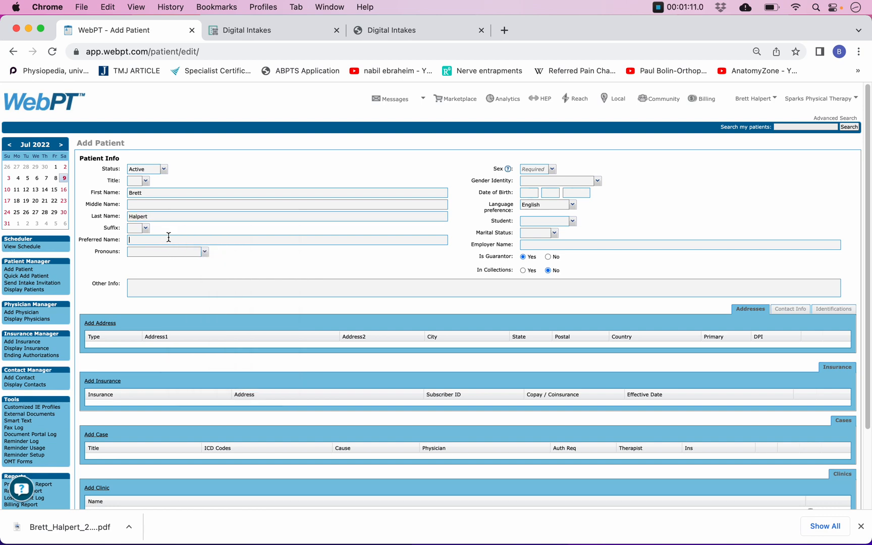
left_click(399, 32)
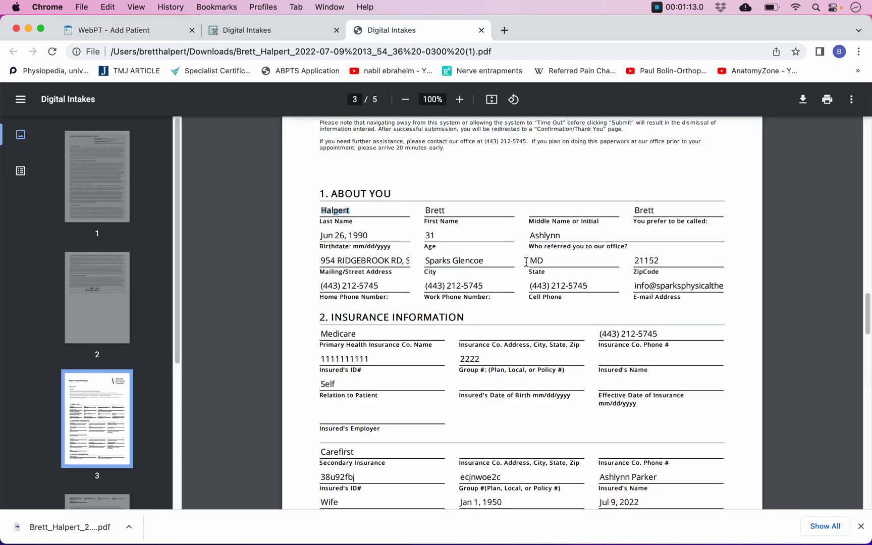
double_click(645, 210)
left_click(116, 30)
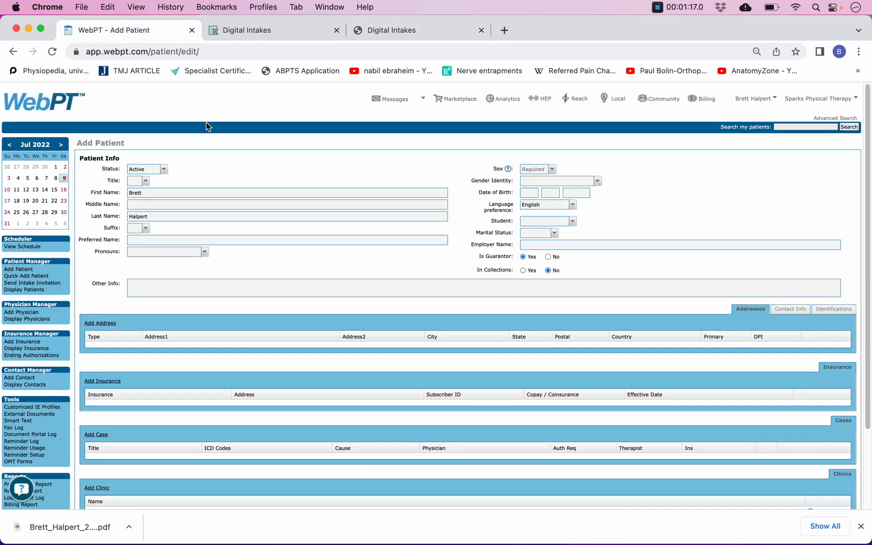
- Set the patient's sex to Male and enter the birth month from the intake PDF in the Date of Birth
left_click(552, 169)
left_click(552, 188)
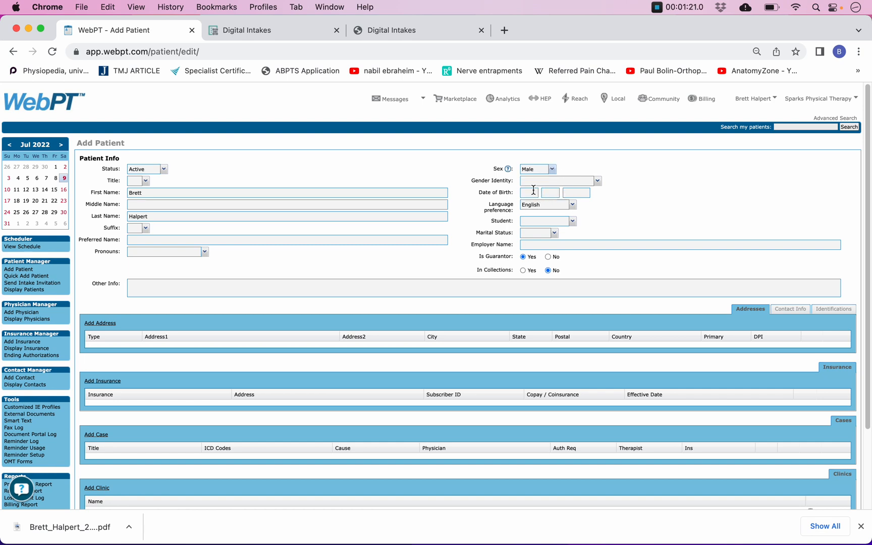
left_click(411, 32)
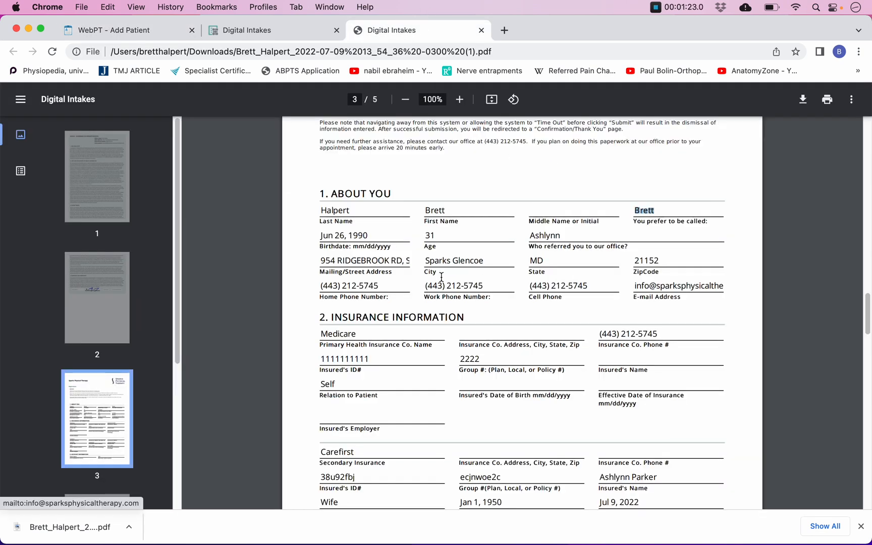
scroll(489, 324, "down", 1)
left_click(323, 230)
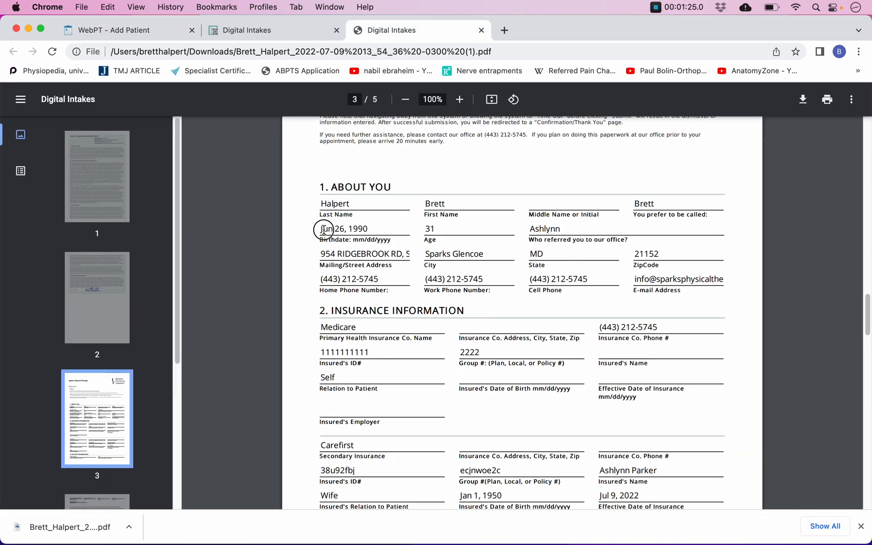
right_click(323, 229)
left_click(336, 251)
left_click(151, 31)
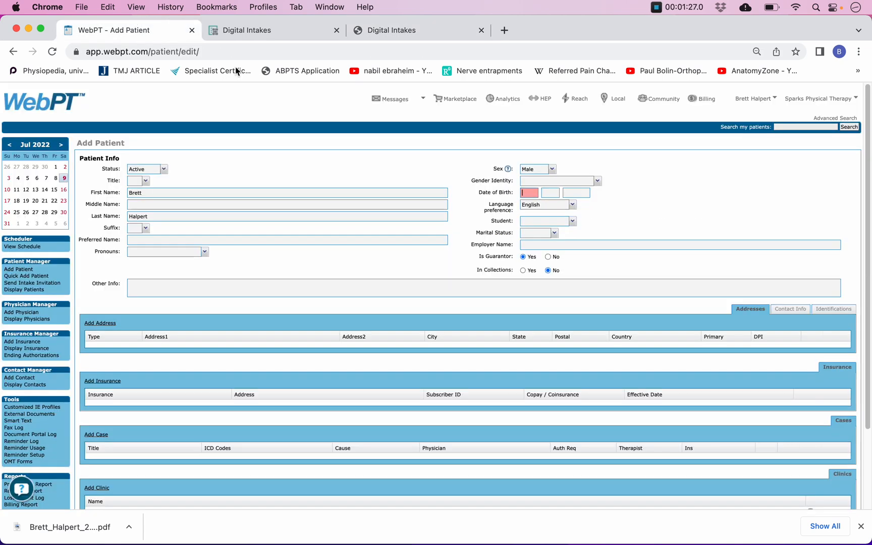
right_click(526, 193)
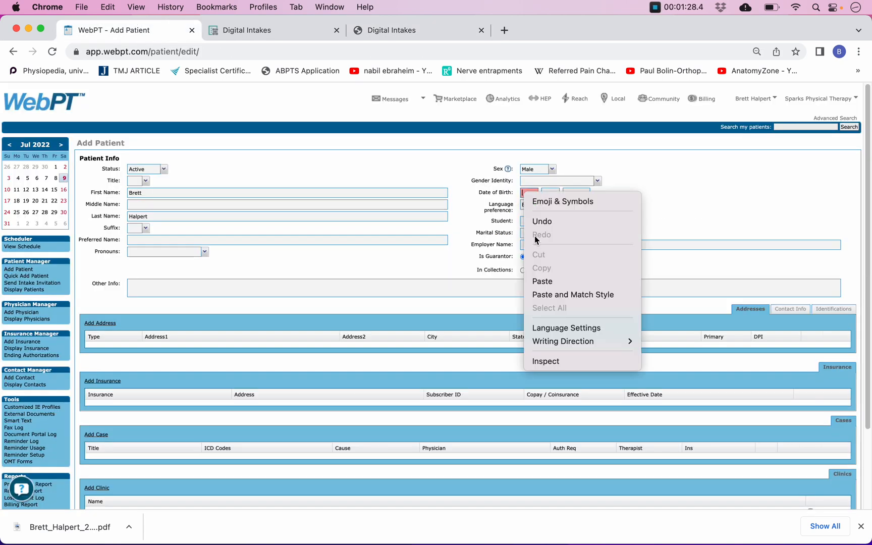
left_click(552, 281)
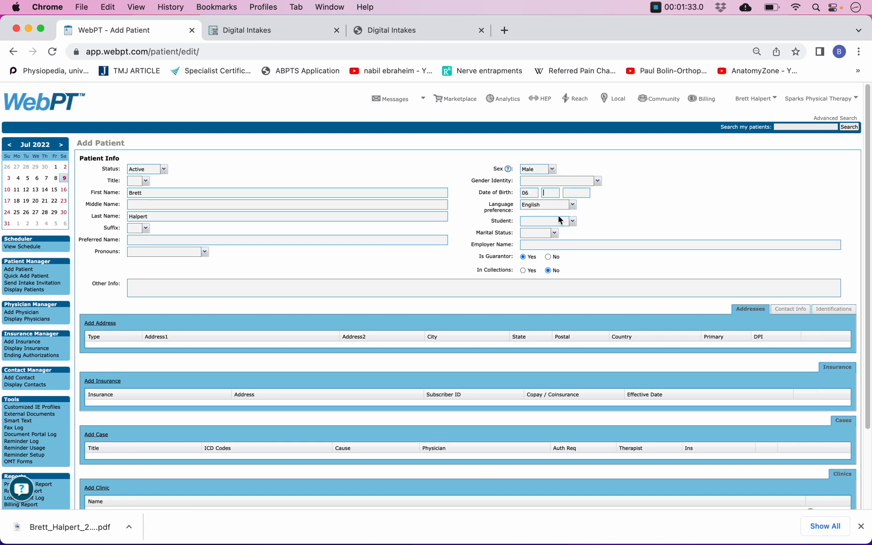
- Copy the day of birth from the intake PDF into the day field of the Date of Birth
left_click(403, 30)
left_click(339, 230)
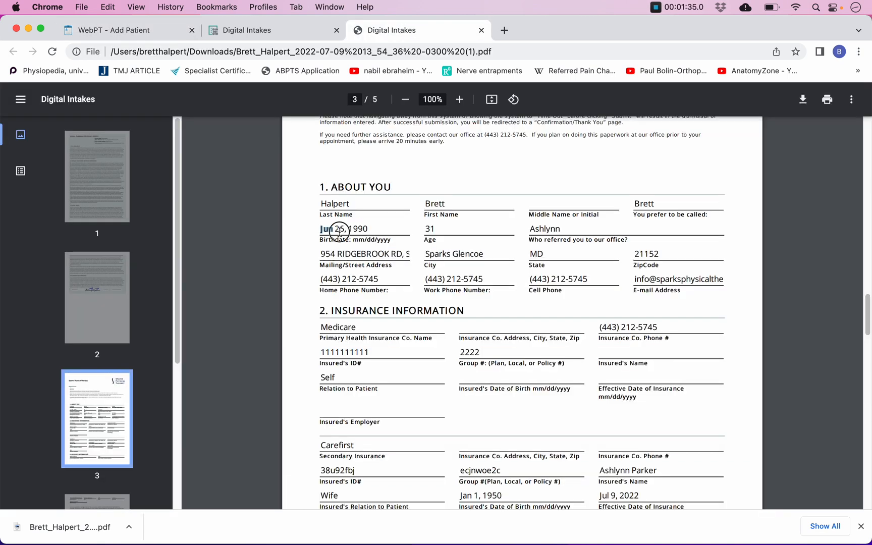
right_click(337, 228)
left_click(337, 226)
right_click(338, 225)
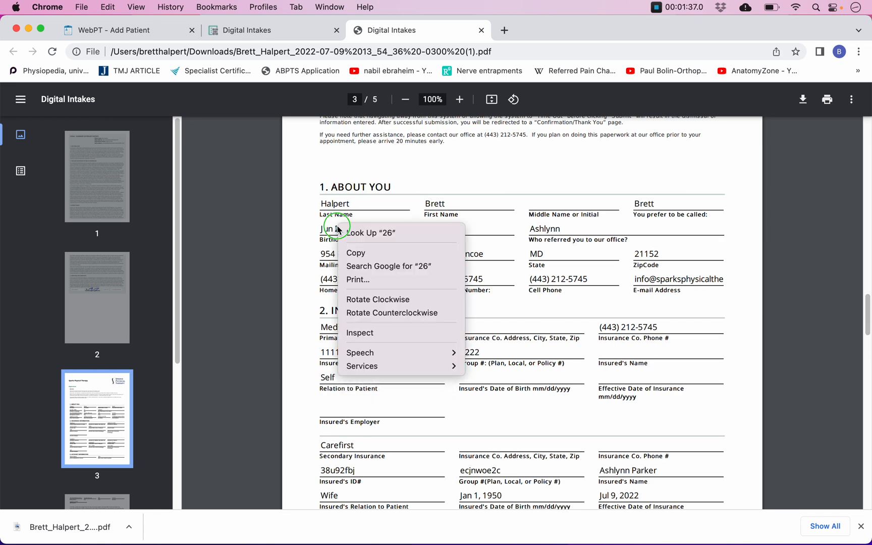
left_click(353, 253)
left_click(147, 25)
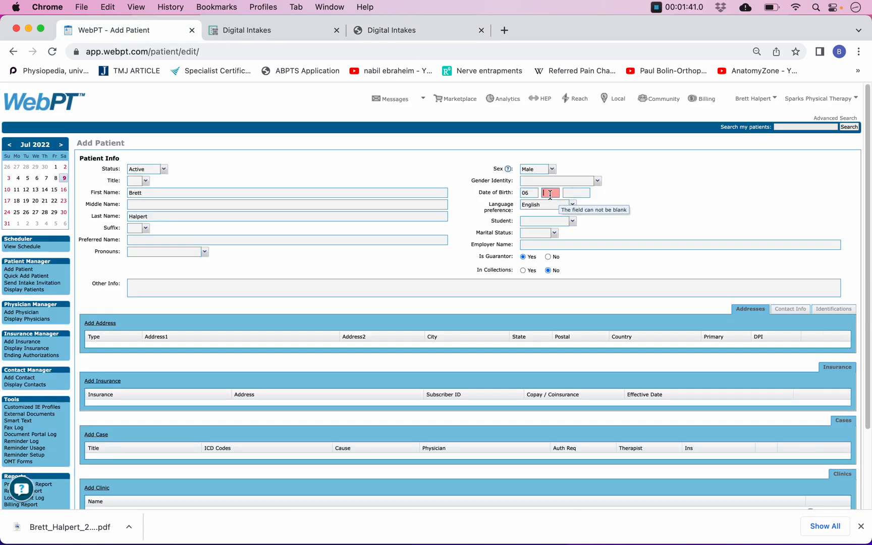
right_click(549, 194)
left_click(579, 280)
- Copy the birth year from the intake PDF into the year field to complete the Date of Birth
left_click(579, 191)
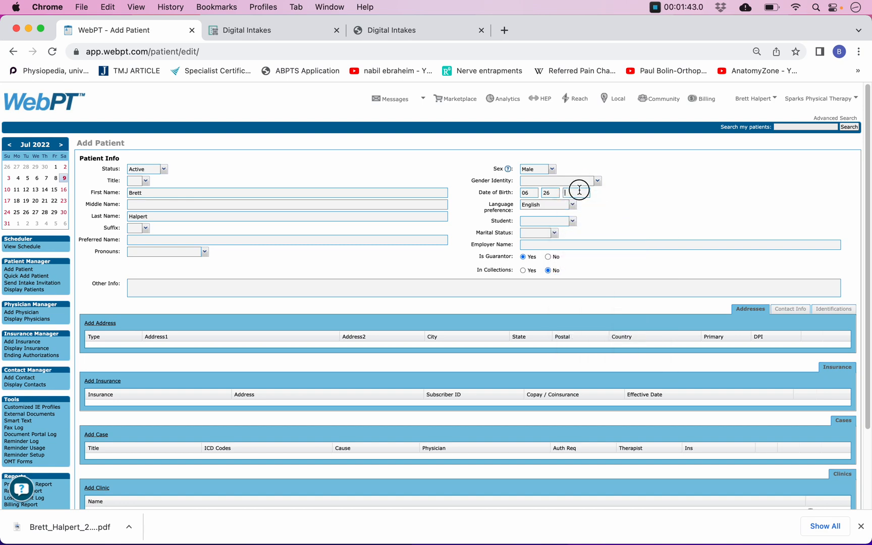
left_click(395, 30)
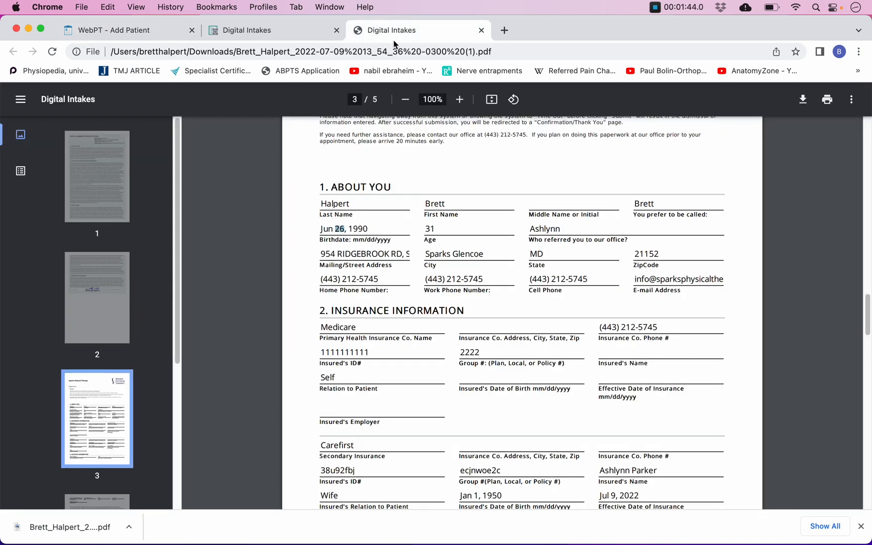
right_click(358, 231)
left_click(371, 252)
left_click(145, 36)
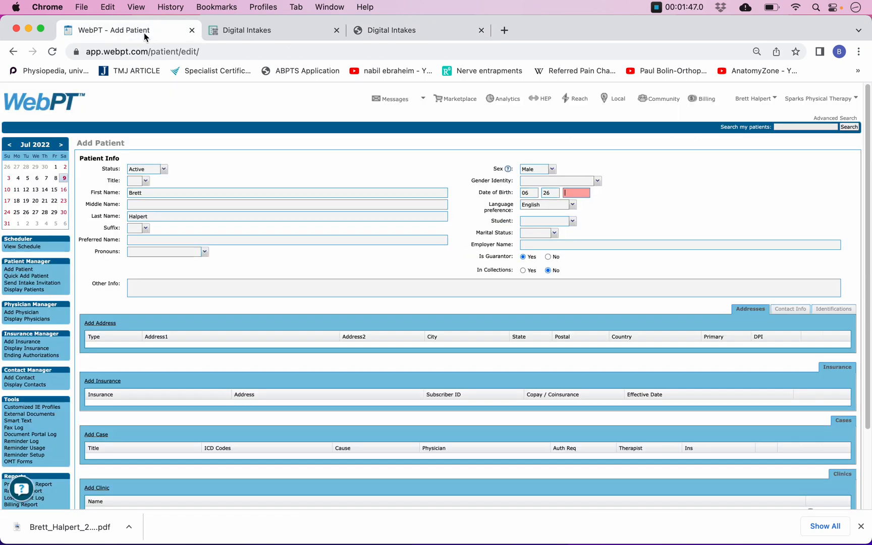
right_click(574, 193)
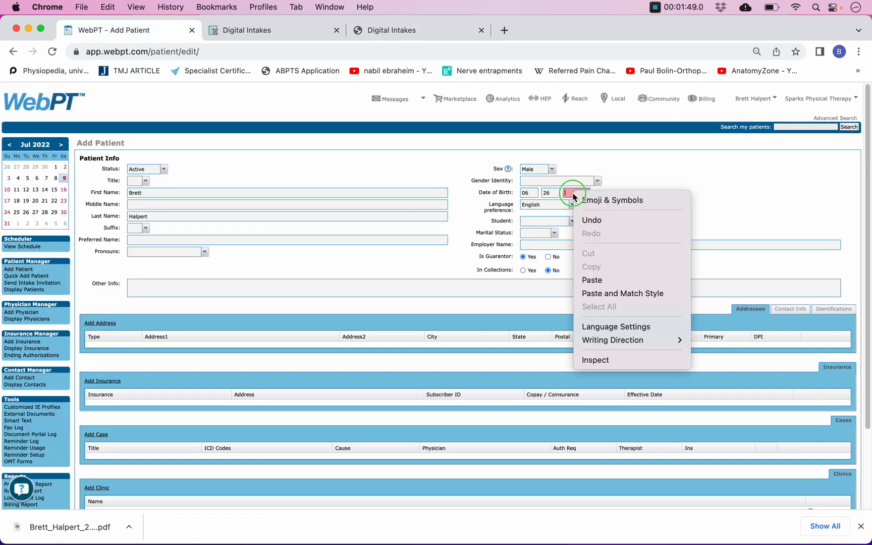
left_click(611, 280)
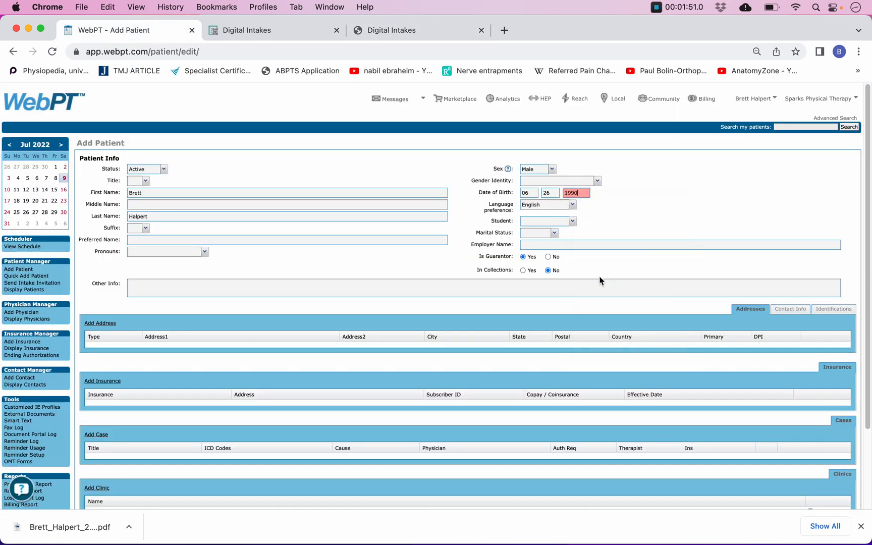
left_click(601, 281)
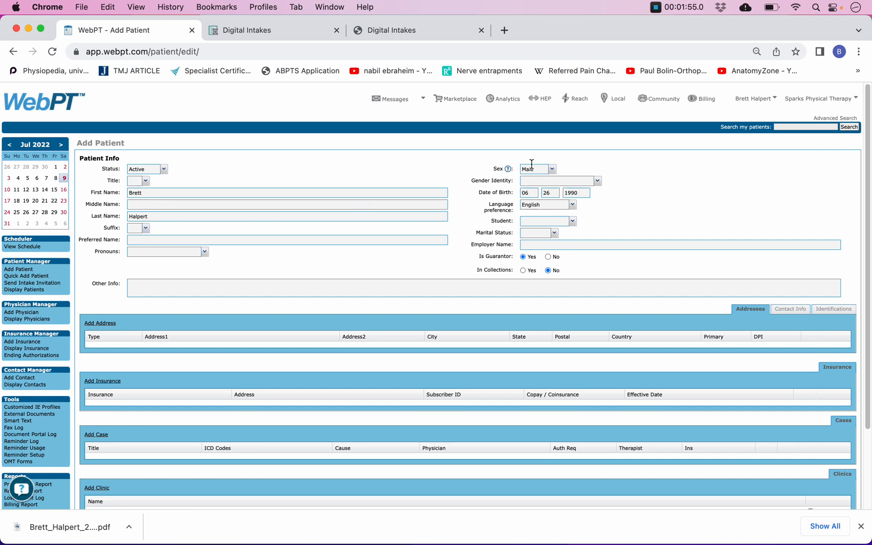
- Add a new address to the patient record and set its address type to Home
scroll(528, 174, "down", 1)
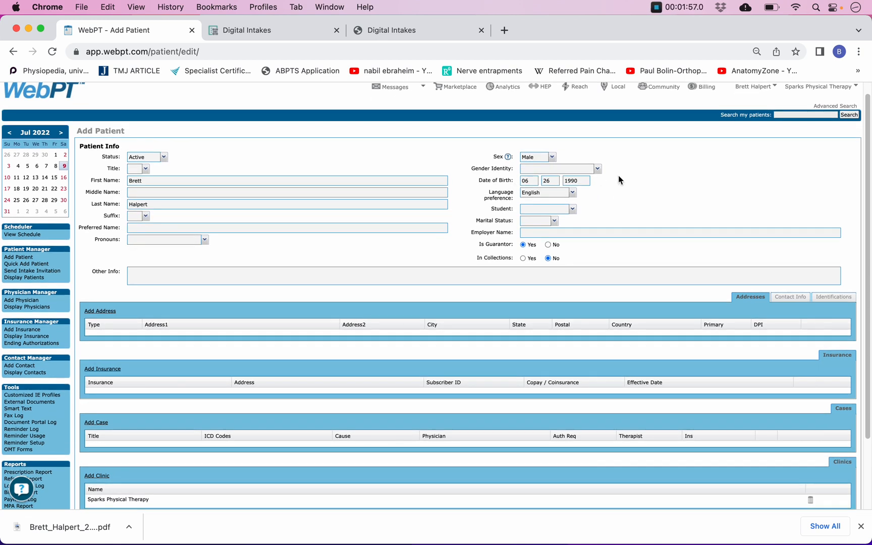
scroll(619, 180, "down", 3)
left_click(112, 283)
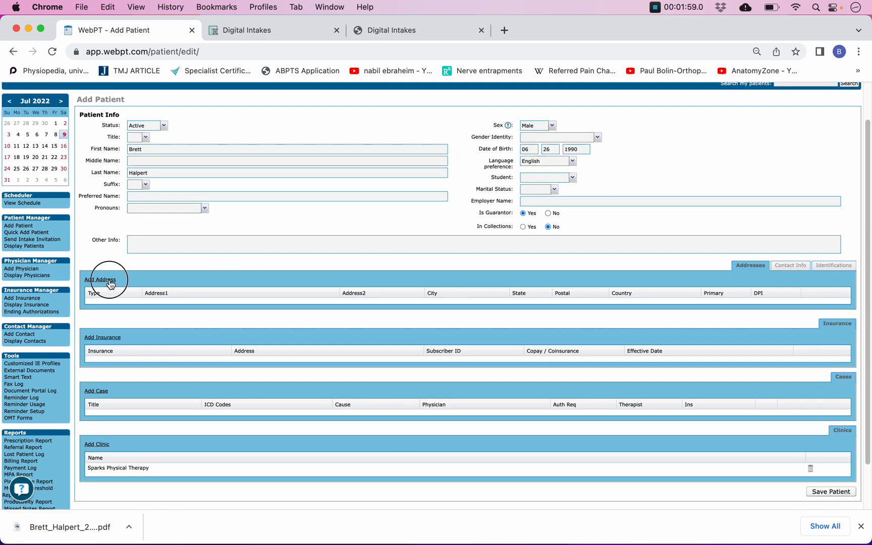
left_click(429, 259)
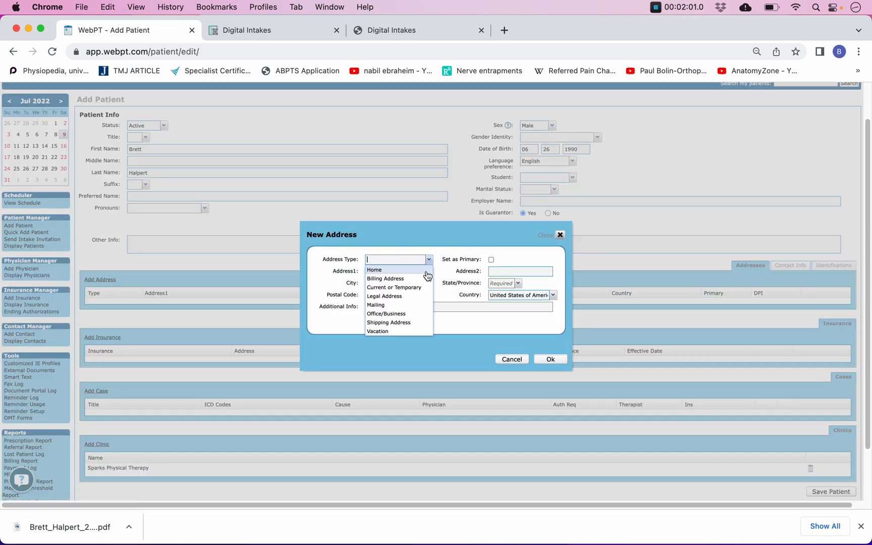
left_click(424, 270)
- Copy the full street address from the intake PDF into the Address1 field of the new address
left_click(433, 33)
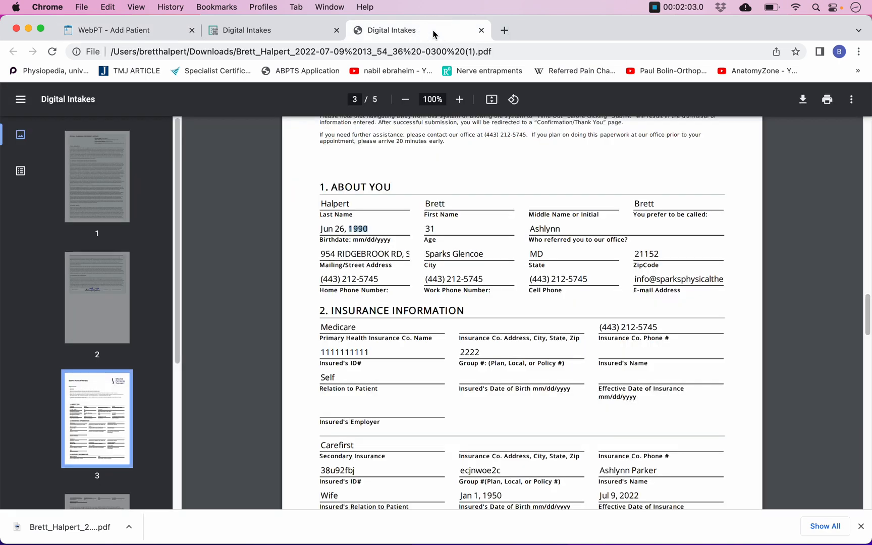
triple_click(347, 255)
triple_click(347, 254)
triple_click(347, 252)
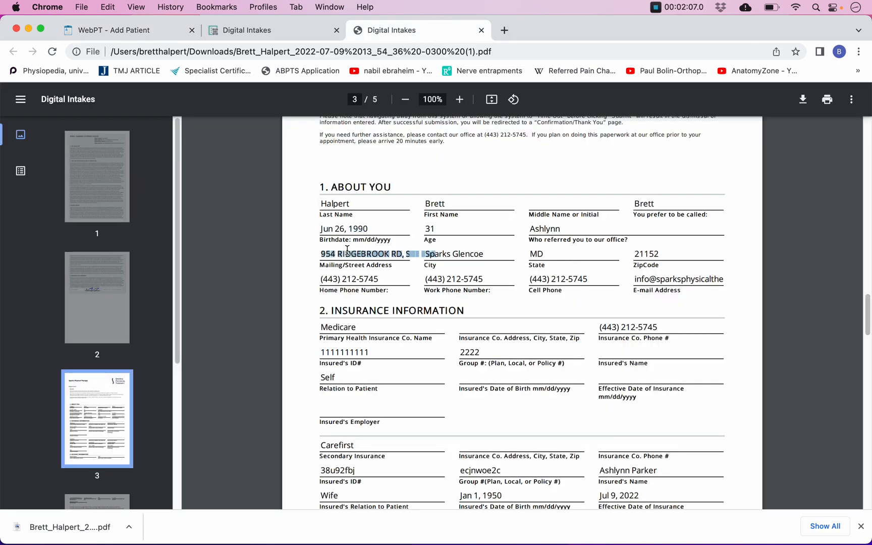
left_click(384, 255)
left_click_drag(409, 253, 320, 253)
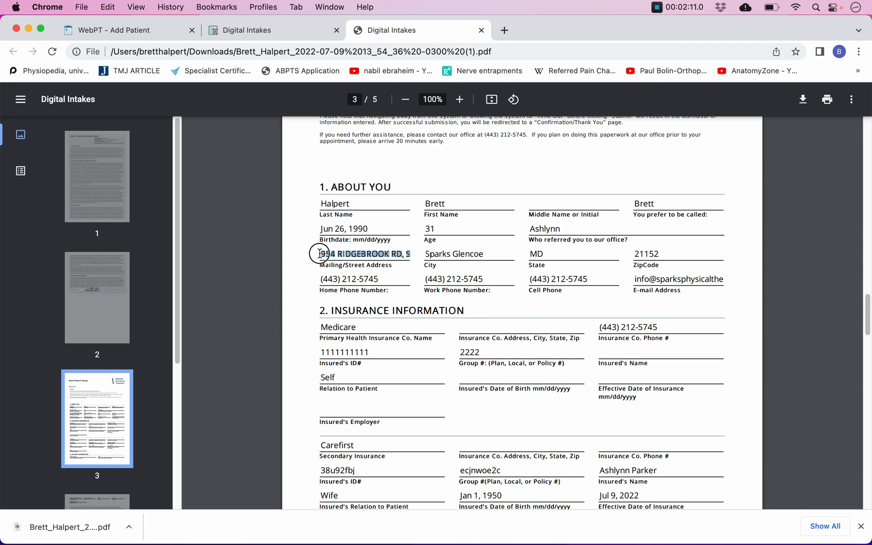
left_click_drag(410, 253, 321, 253)
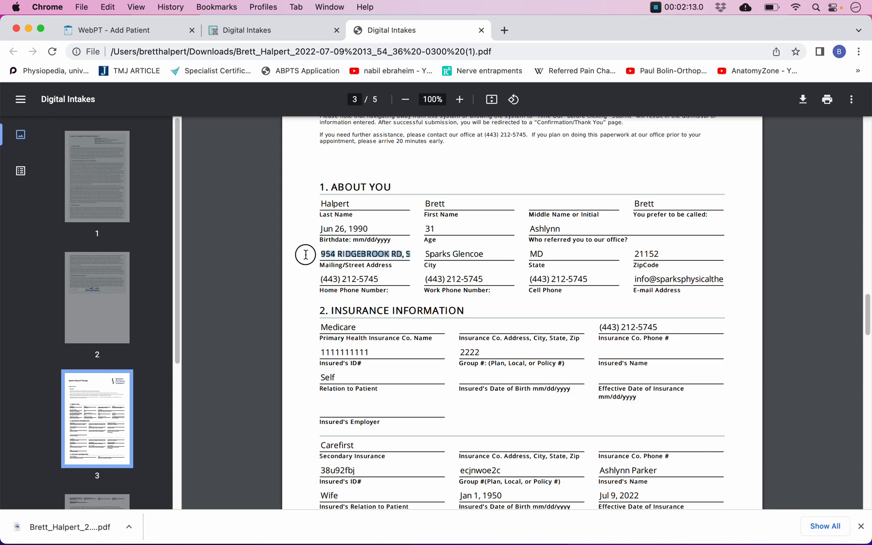
triple_click(375, 255)
right_click(376, 254)
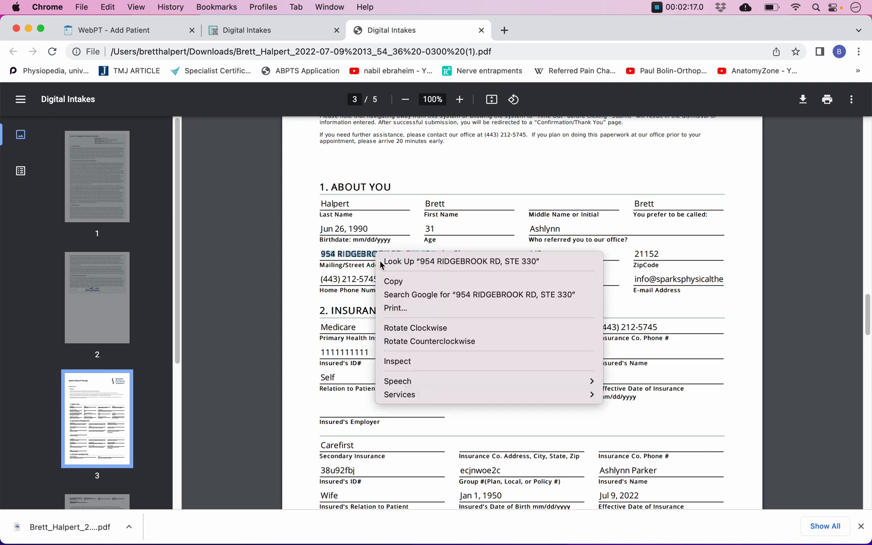
left_click(385, 280)
left_click(165, 33)
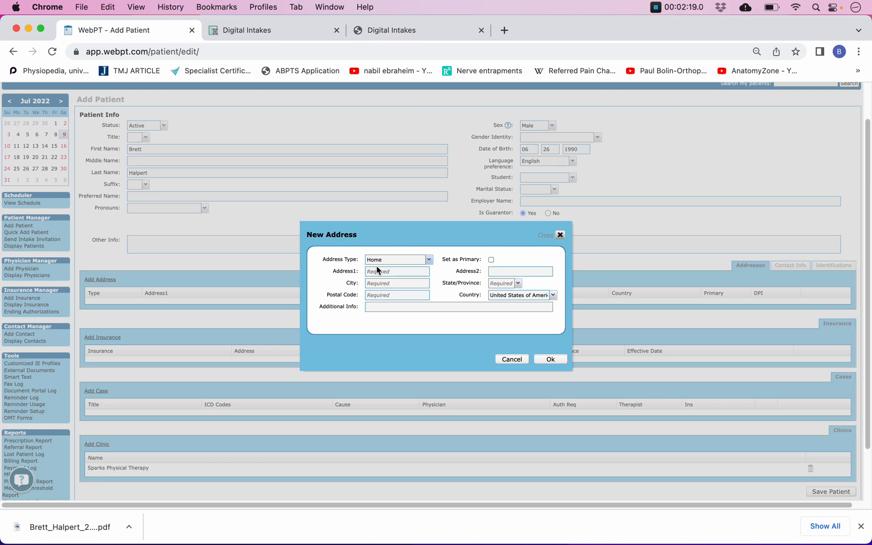
right_click(377, 273)
left_click(412, 358)
- Copy the city from the intake PDF into the City field of the new address
left_click(390, 284)
left_click(385, 31)
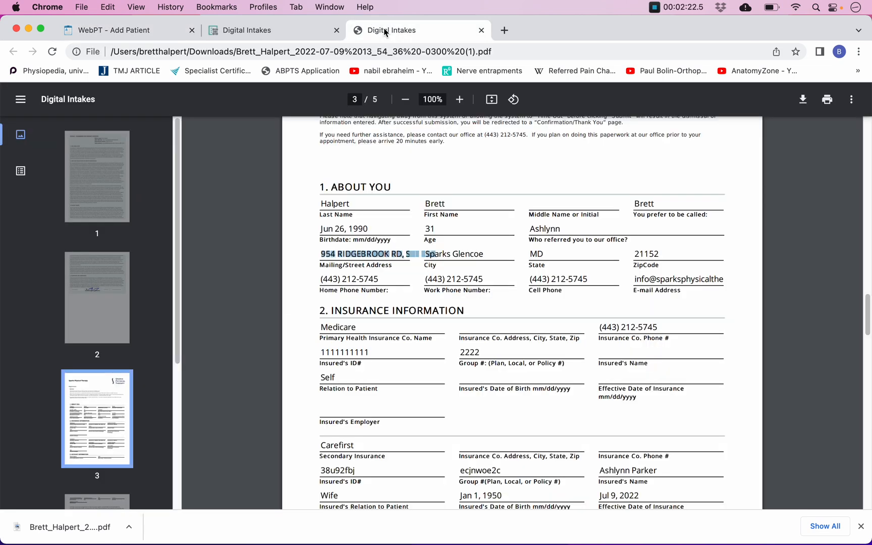
double_click(450, 254)
right_click(446, 251)
left_click(465, 281)
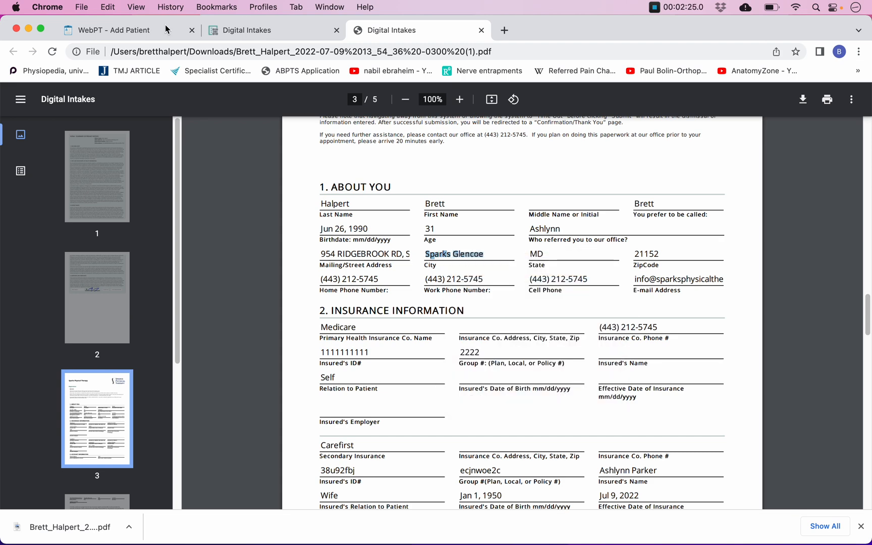
left_click(165, 31)
right_click(375, 285)
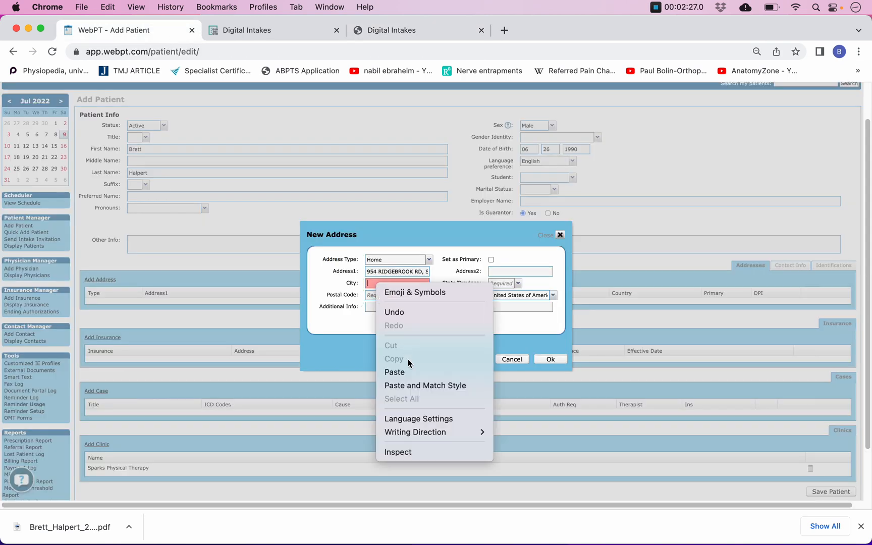
left_click(394, 370)
- Look up the patient's state in the intake PDF and enter its abbreviation as the State/Province of the new address
left_click(500, 284)
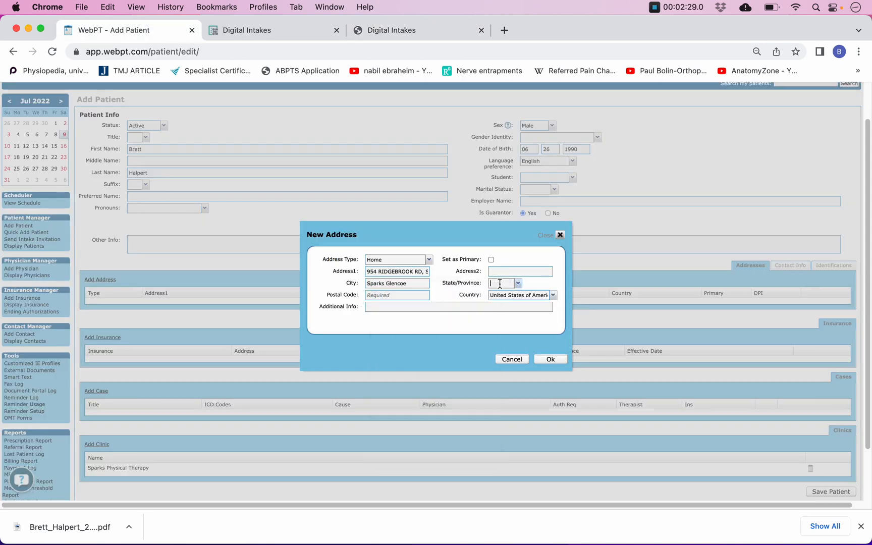
left_click(398, 29)
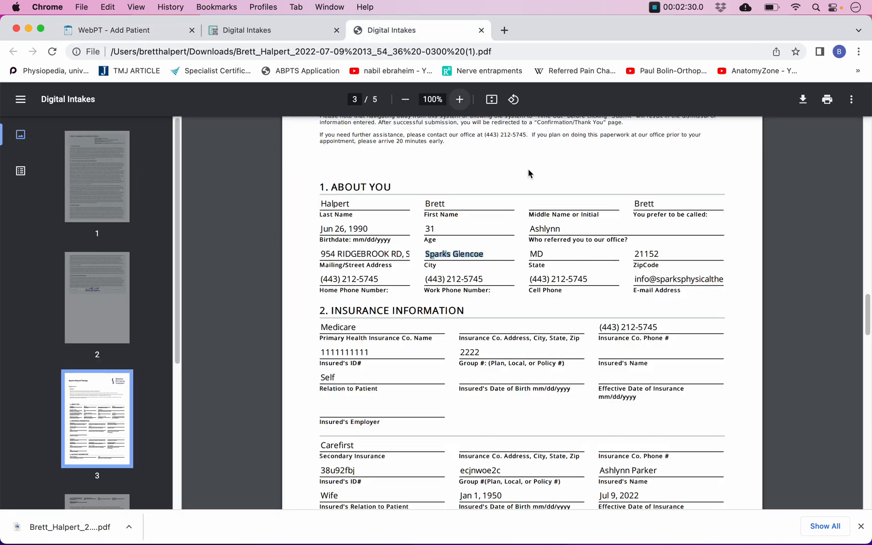
double_click(536, 253)
left_click(121, 33)
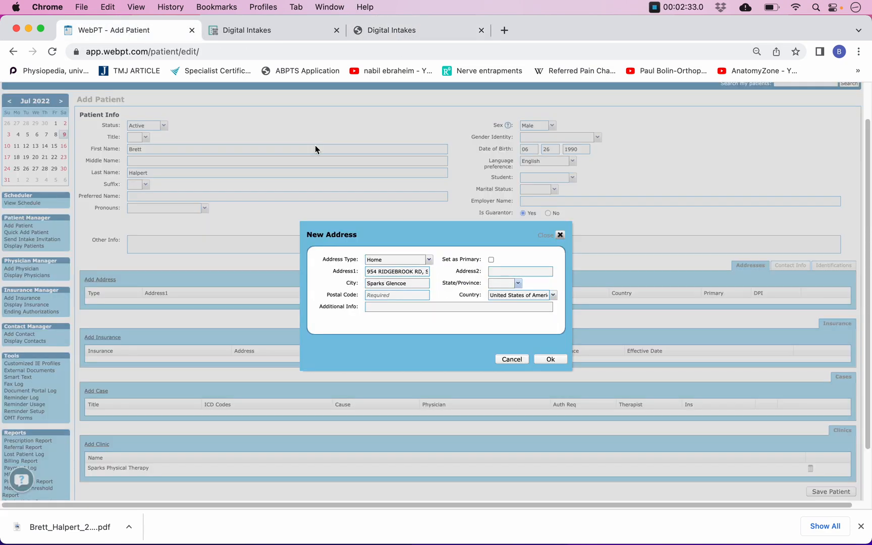
type("MD")
left_click(499, 293)
- Copy the ZIP code from the intake PDF into the Postal Code field and save the address as primary
left_click(404, 295)
left_click(391, 32)
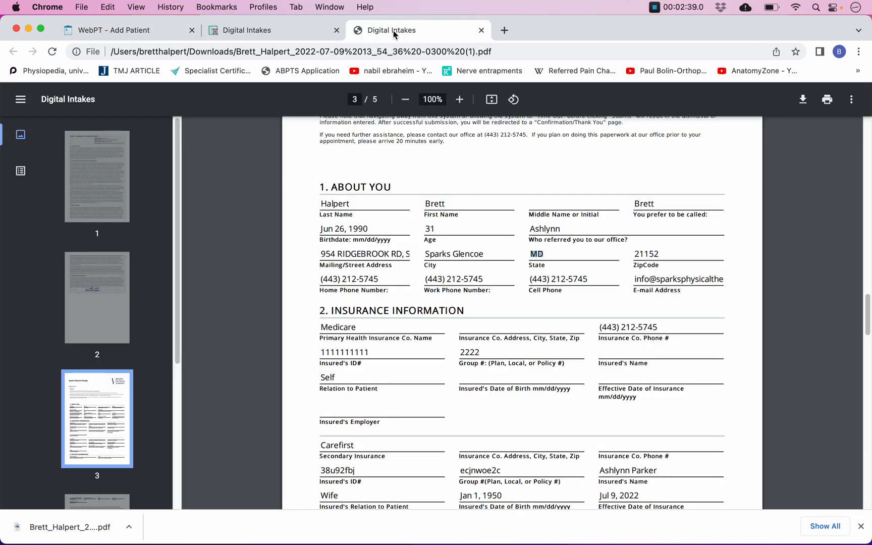
double_click(641, 254)
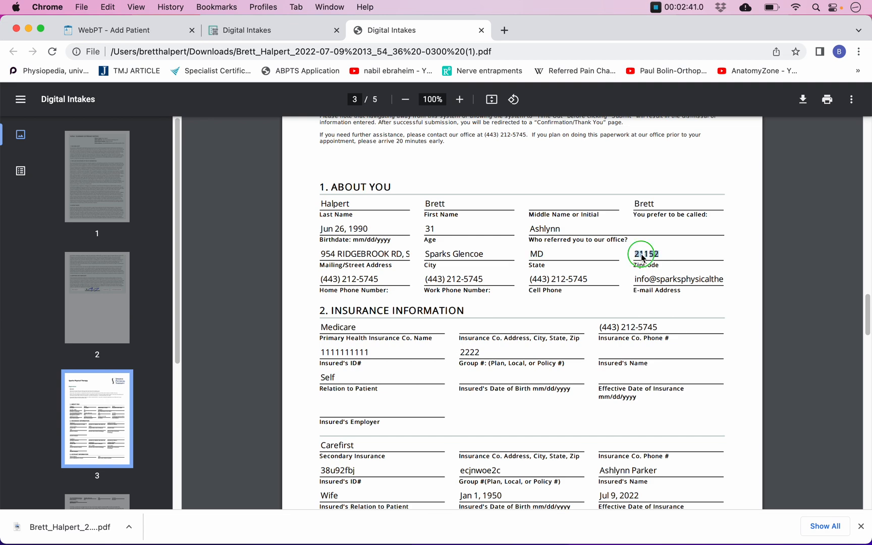
right_click(642, 254)
left_click(654, 282)
left_click(125, 31)
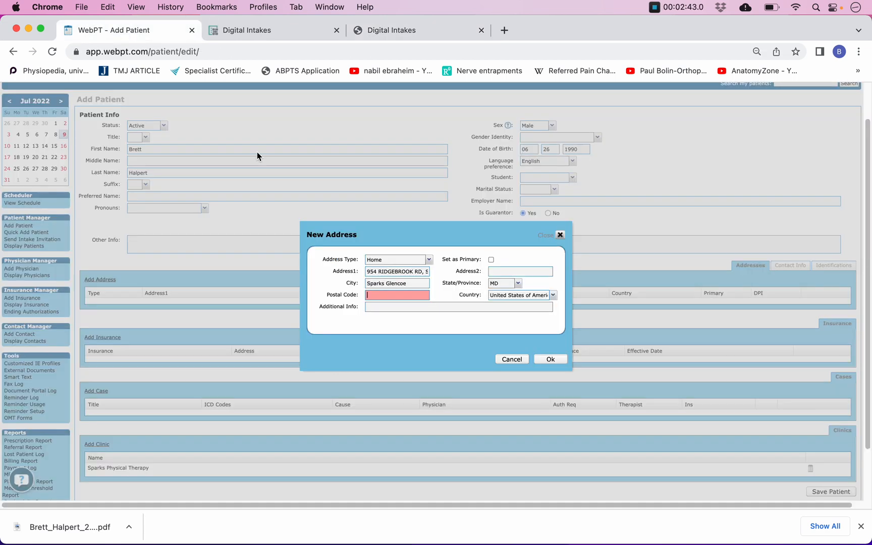
left_click(371, 295)
right_click(371, 297)
left_click(408, 386)
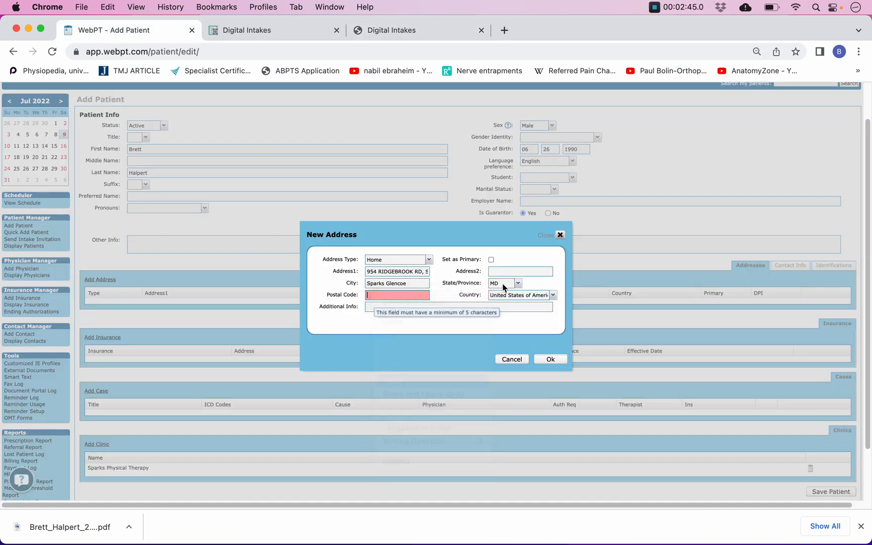
left_click(491, 260)
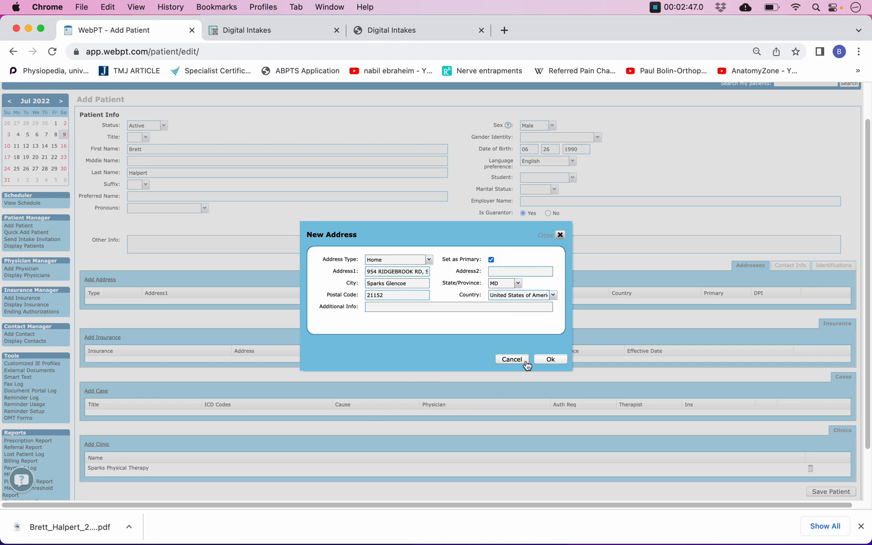
left_click(550, 359)
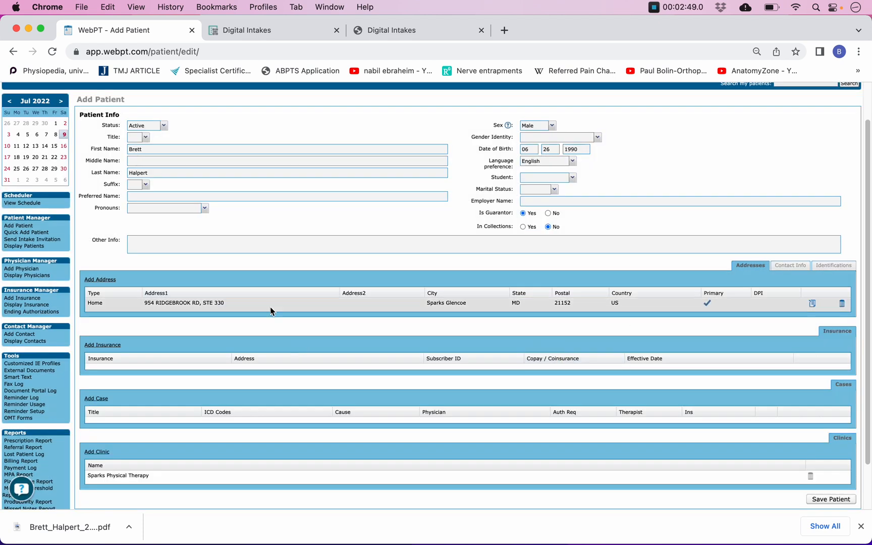
- Add a new phone contact of type Home and copy the home phone's area code from the intake PDF into it
left_click(796, 265)
left_click(103, 281)
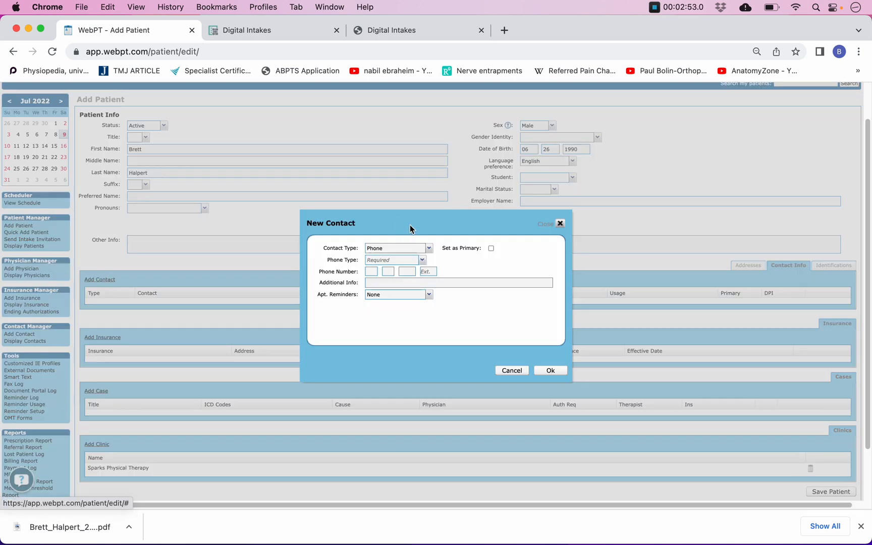
left_click(402, 30)
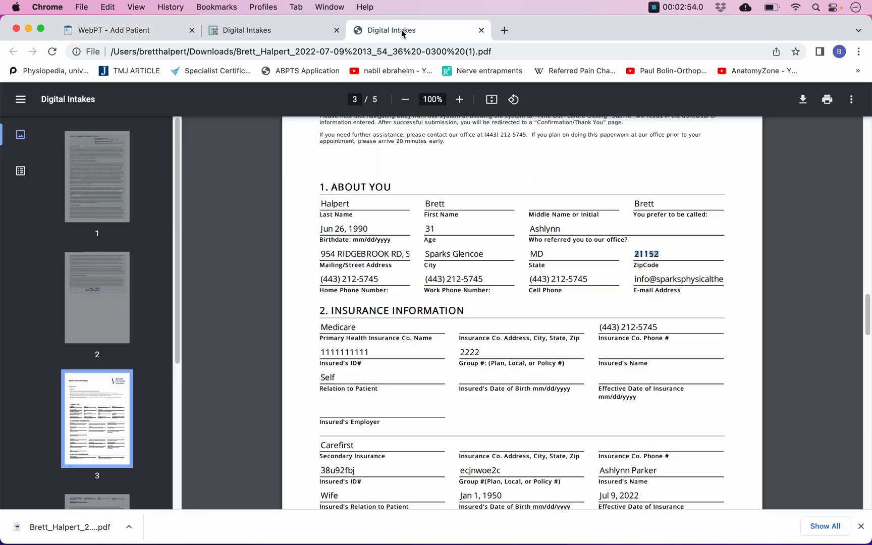
double_click(329, 279)
right_click(329, 279)
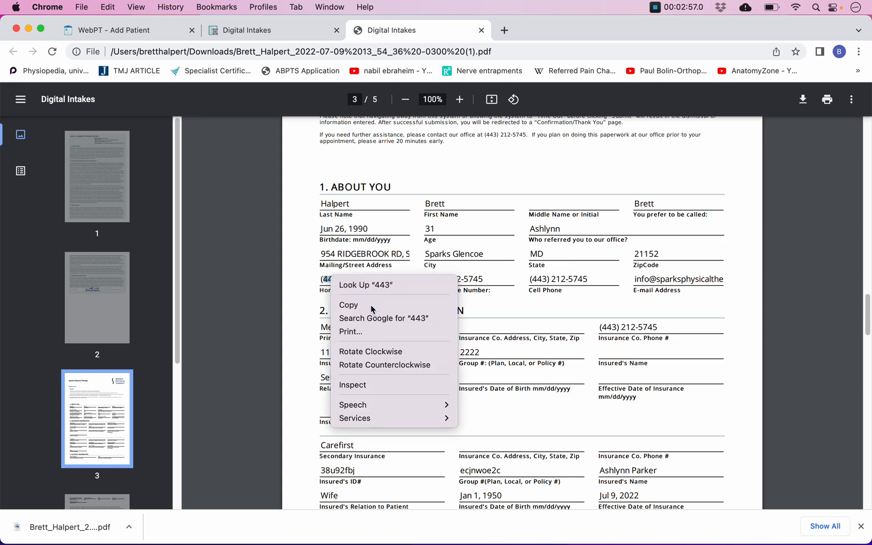
left_click(343, 307)
left_click(124, 32)
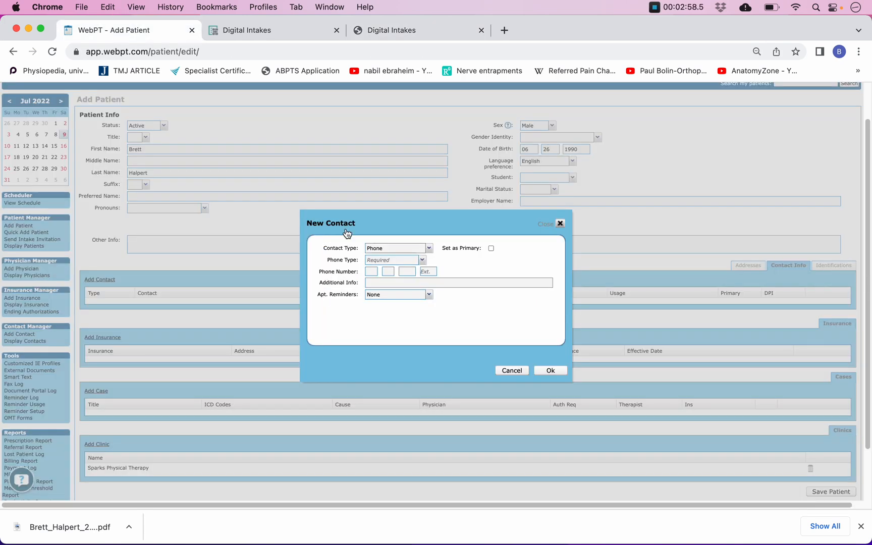
left_click(421, 260)
left_click(405, 270)
left_click(375, 272)
right_click(375, 272)
left_click(411, 353)
- Copy the middle three digits of the home phone from the intake PDF into the second Phone Number field
left_click(405, 30)
double_click(350, 279)
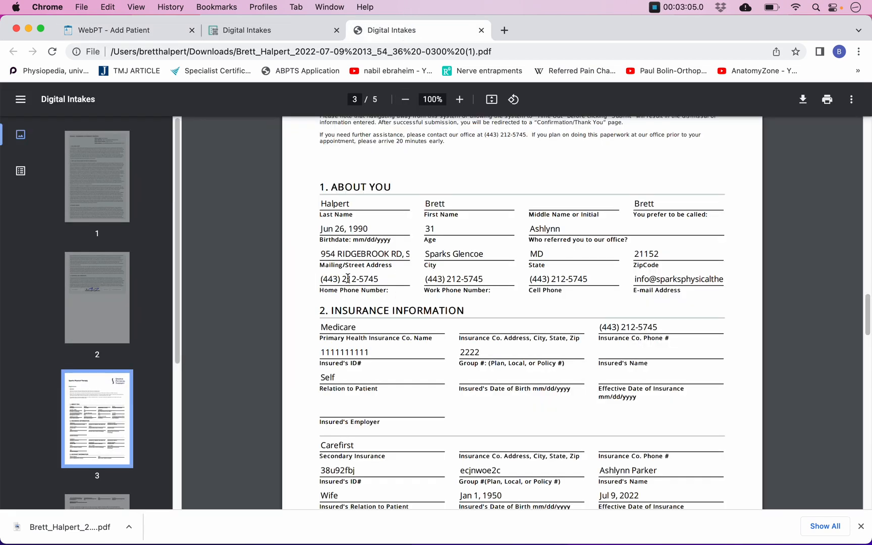
right_click(349, 278)
left_click(366, 305)
left_click(150, 33)
right_click(389, 268)
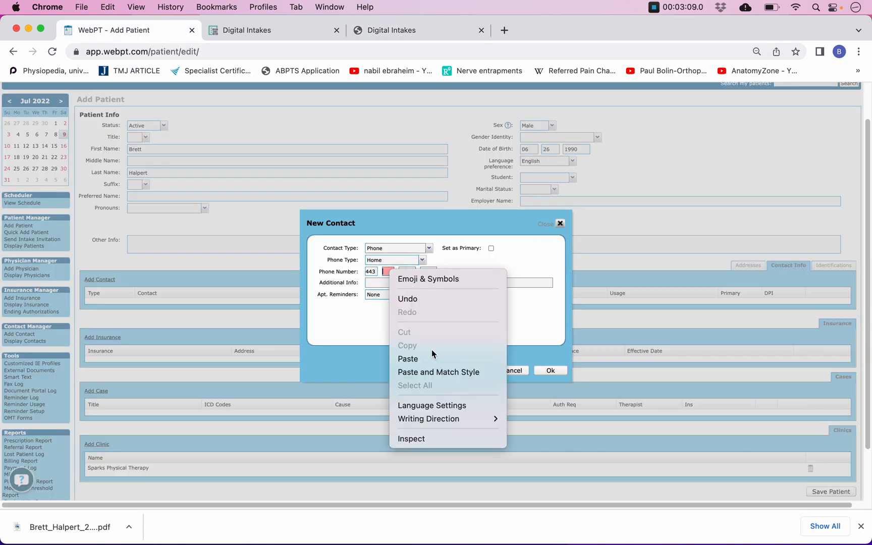
left_click(409, 357)
- Copy the last four digits of the home phone from the intake PDF into the third Phone Number field and save the contact
left_click(370, 31)
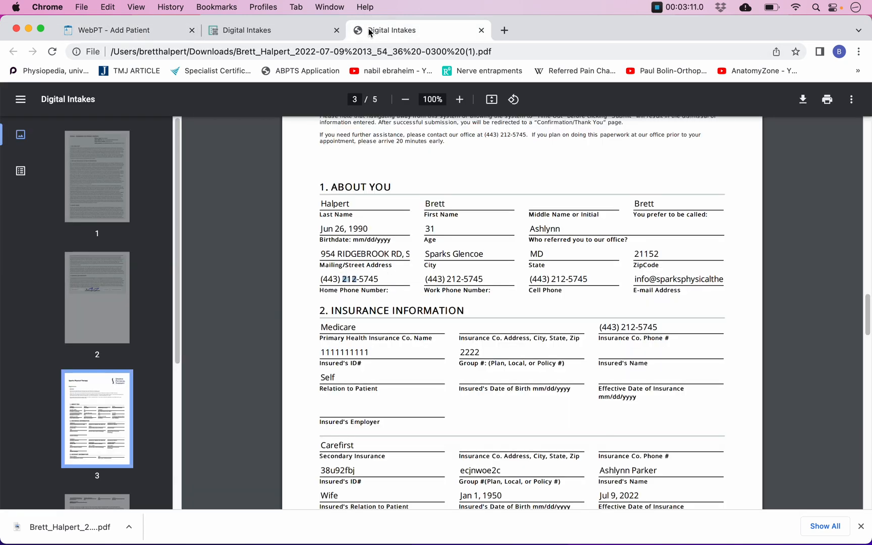
right_click(361, 275)
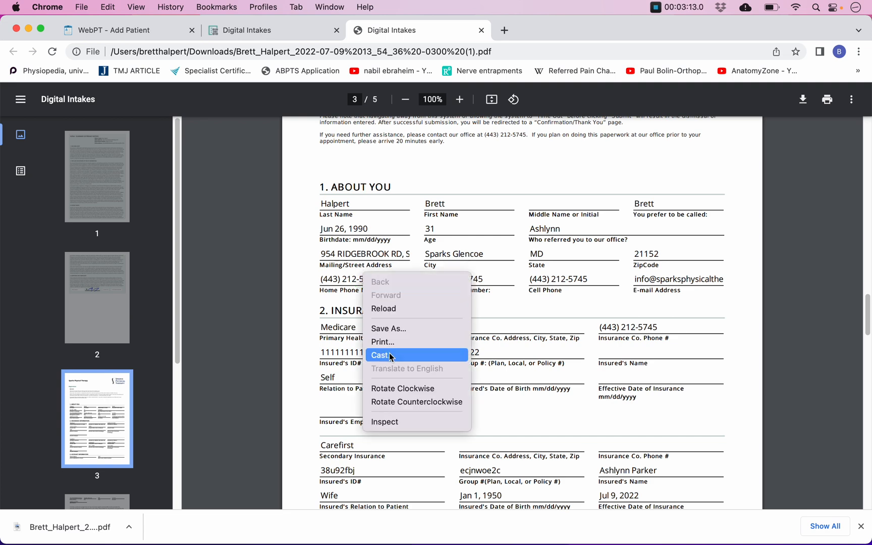
key("Escape")
right_click(366, 273)
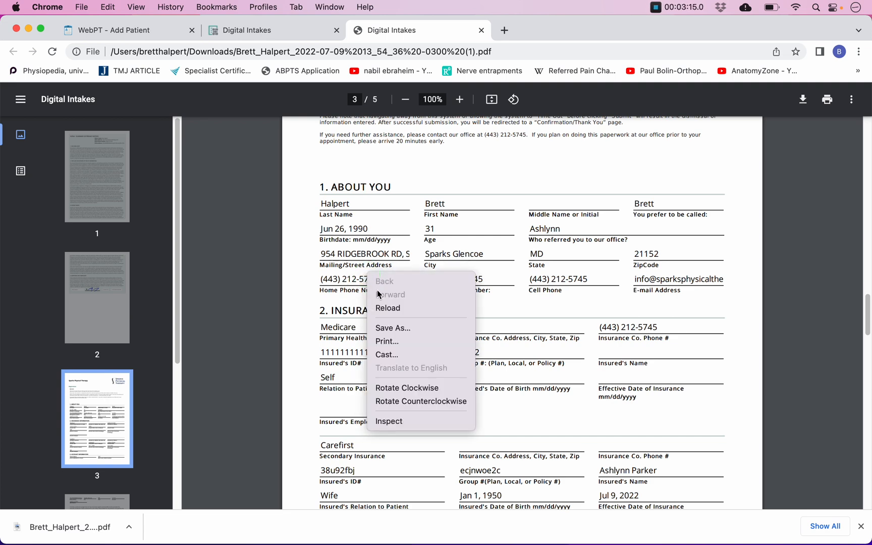
left_click(343, 286)
left_click(374, 283)
left_click(372, 279)
right_click(372, 279)
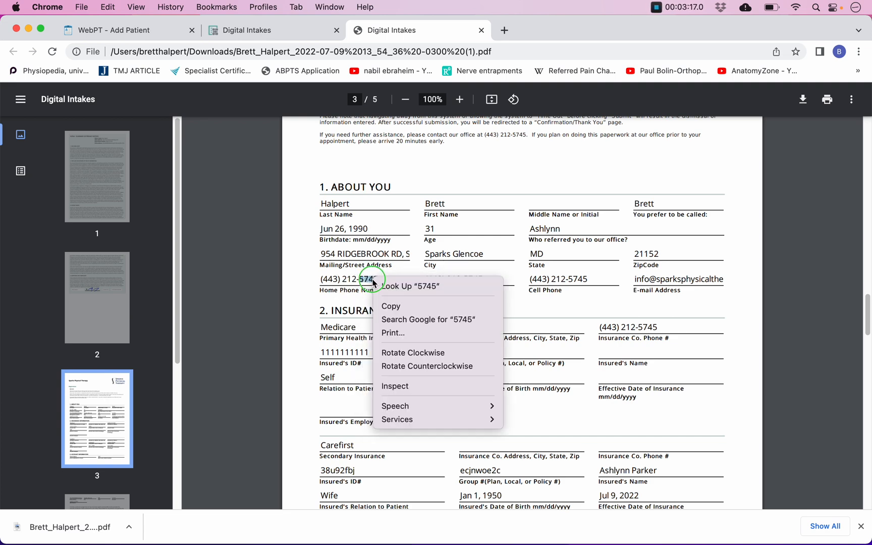
left_click(393, 305)
left_click(116, 34)
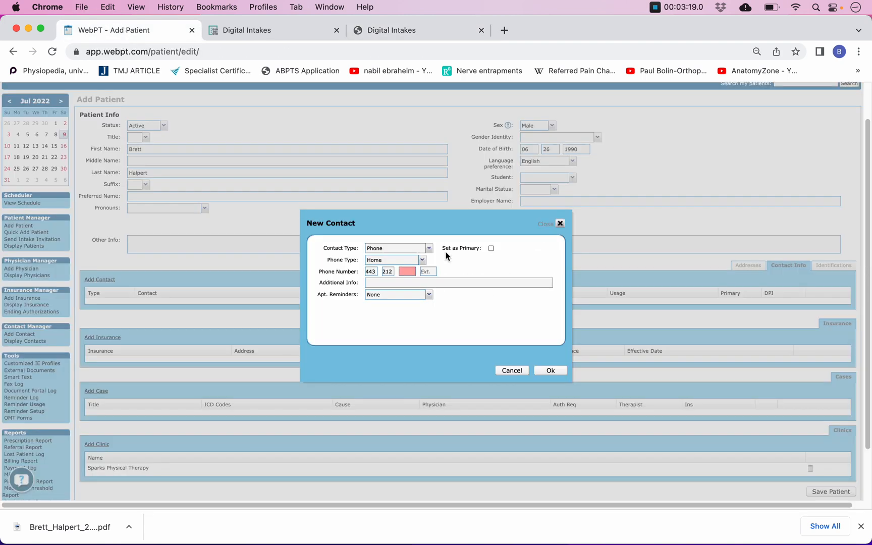
right_click(410, 273)
left_click(451, 359)
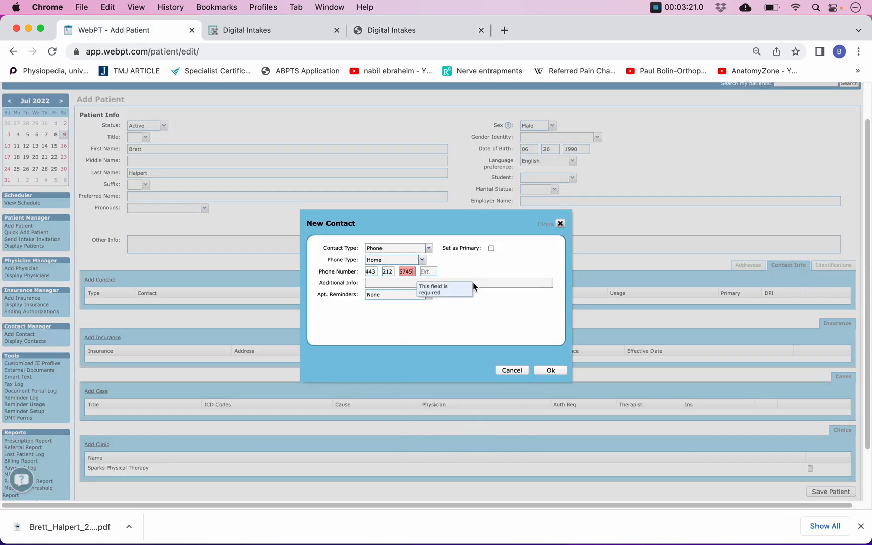
left_click(434, 306)
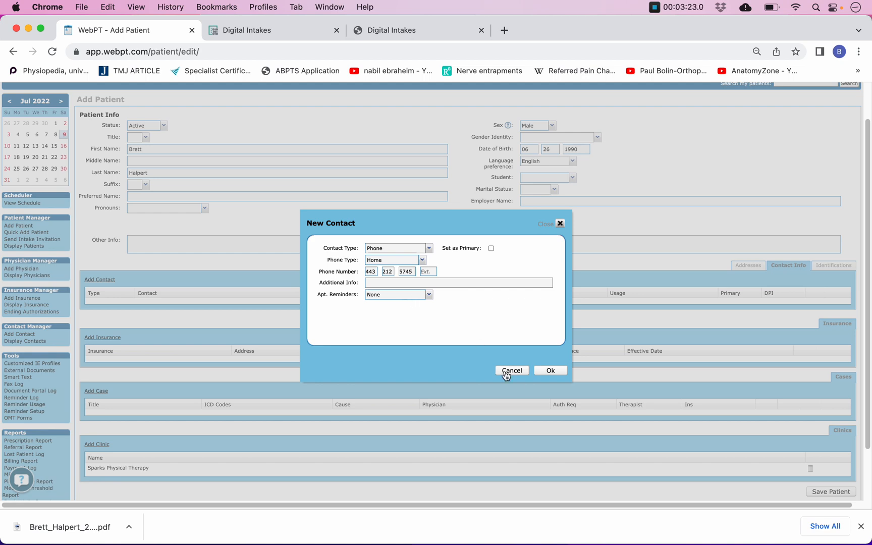
left_click(550, 370)
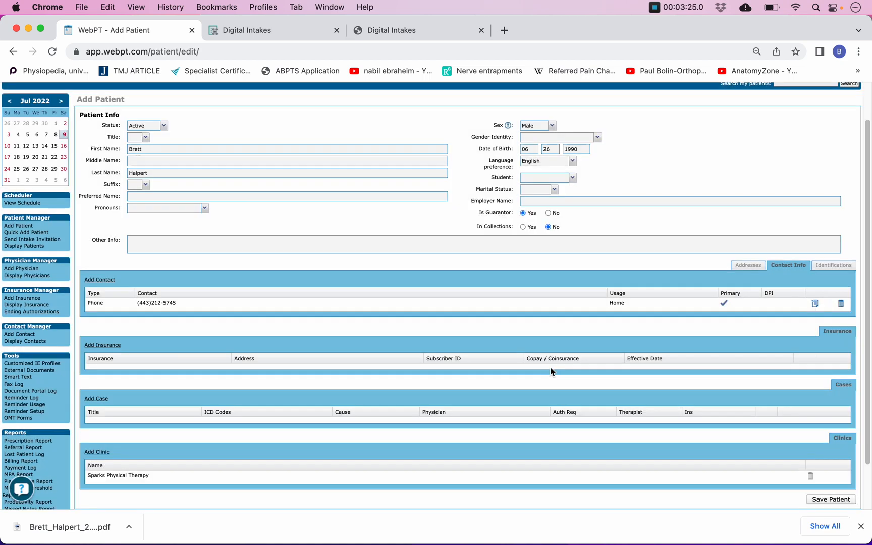
- Add a new phone contact of type Work and copy the work phone's area code from the intake PDF into it
left_click(96, 284)
left_click(383, 30)
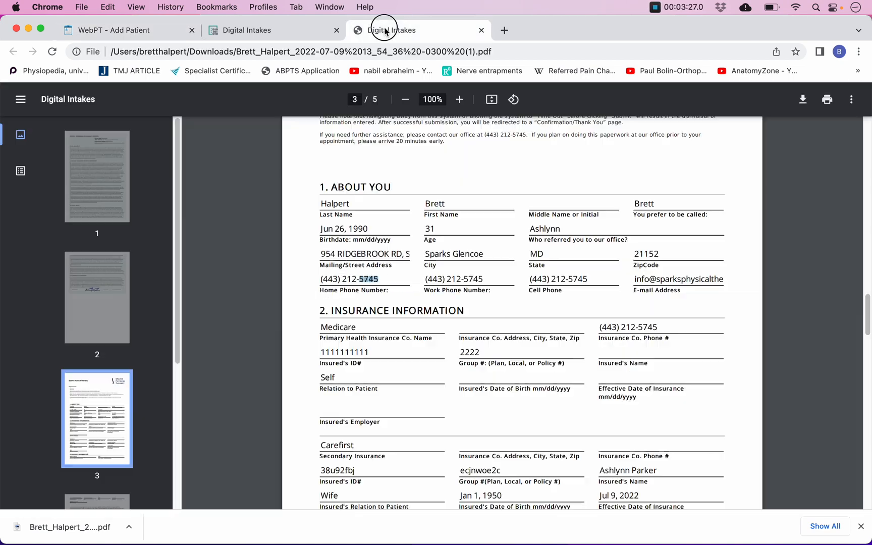
double_click(437, 279)
right_click(436, 279)
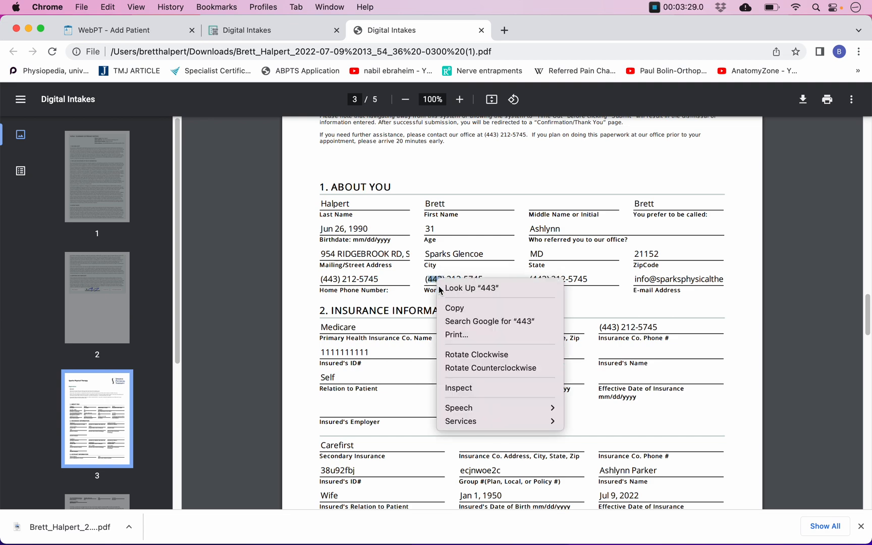
left_click(454, 310)
left_click(429, 248)
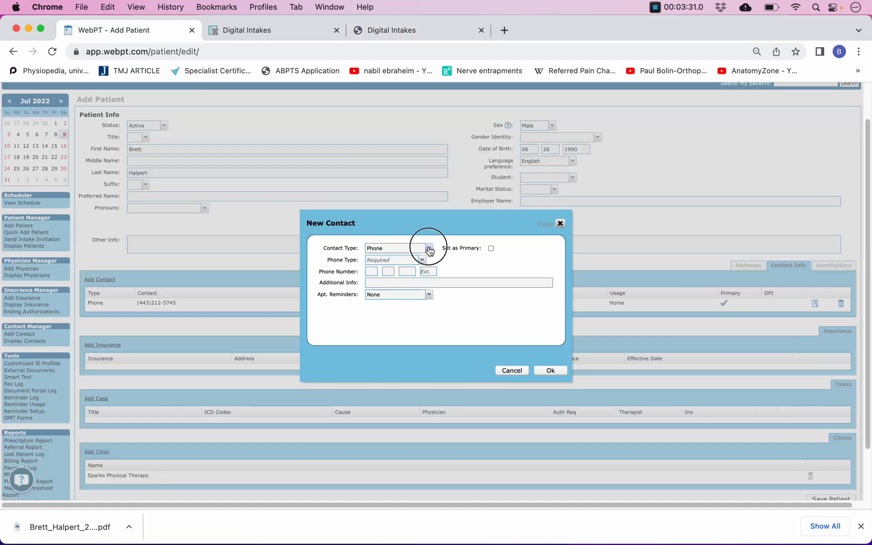
left_click(422, 259)
left_click(424, 260)
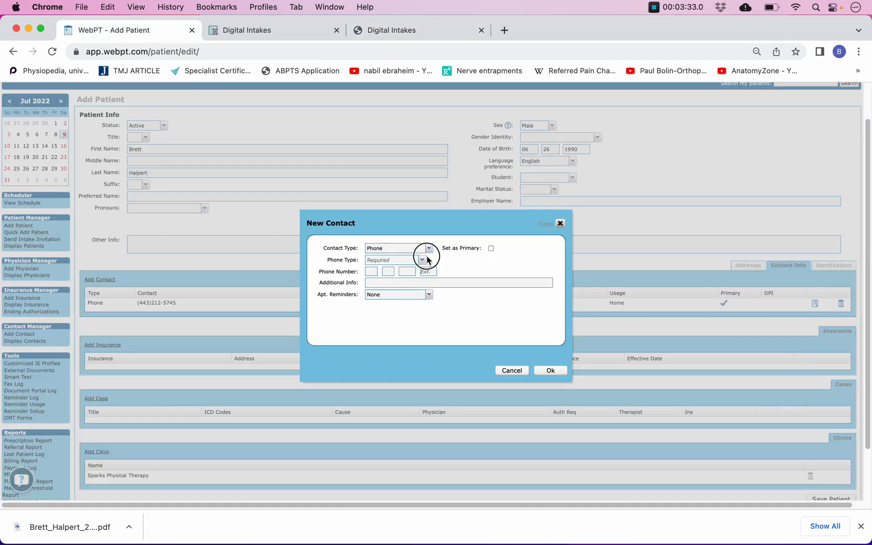
left_click(423, 260)
left_click(415, 275)
left_click(374, 272)
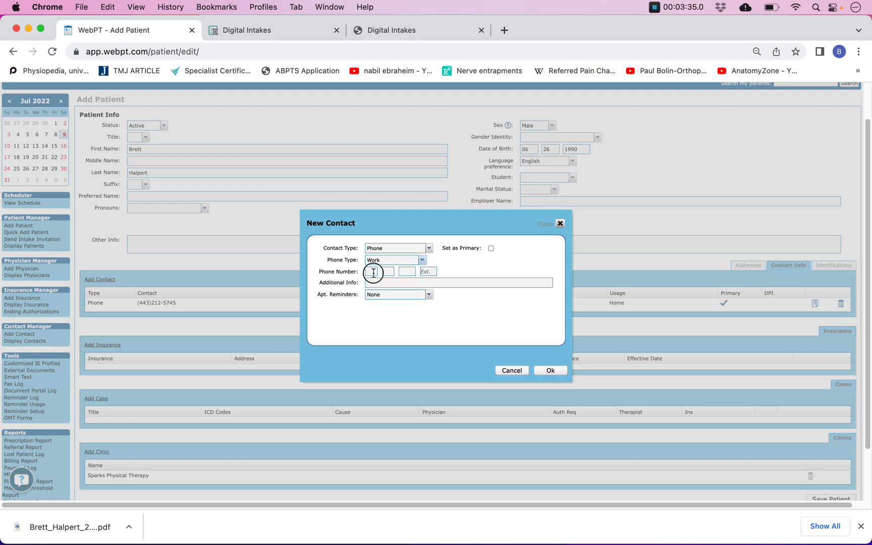
right_click(374, 272)
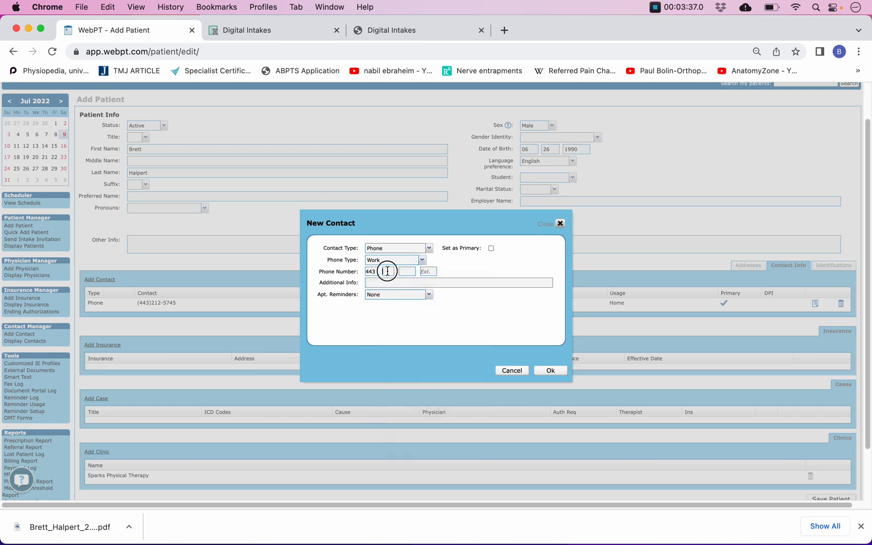
- Copy the middle three digits of the work phone from the intake PDF into the second Phone Number field
left_click(429, 32)
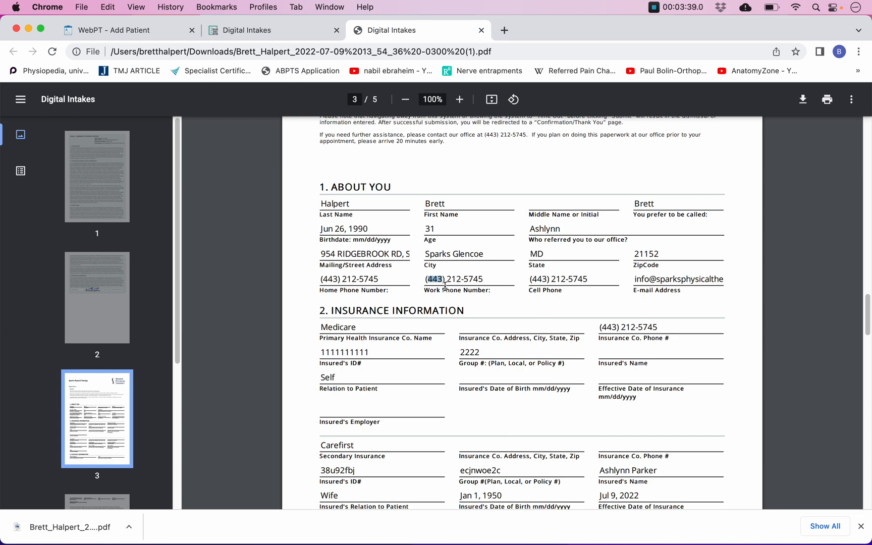
double_click(454, 279)
right_click(454, 281)
left_click(470, 308)
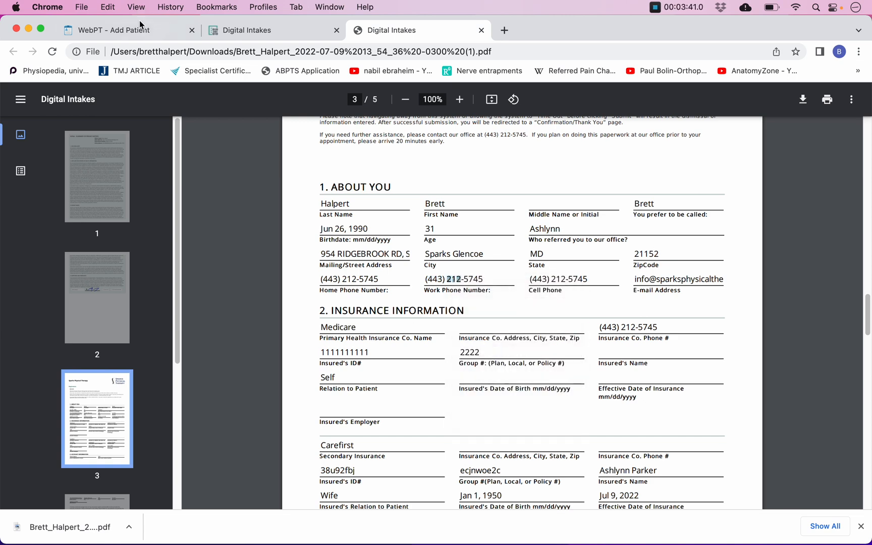
left_click(139, 27)
right_click(388, 271)
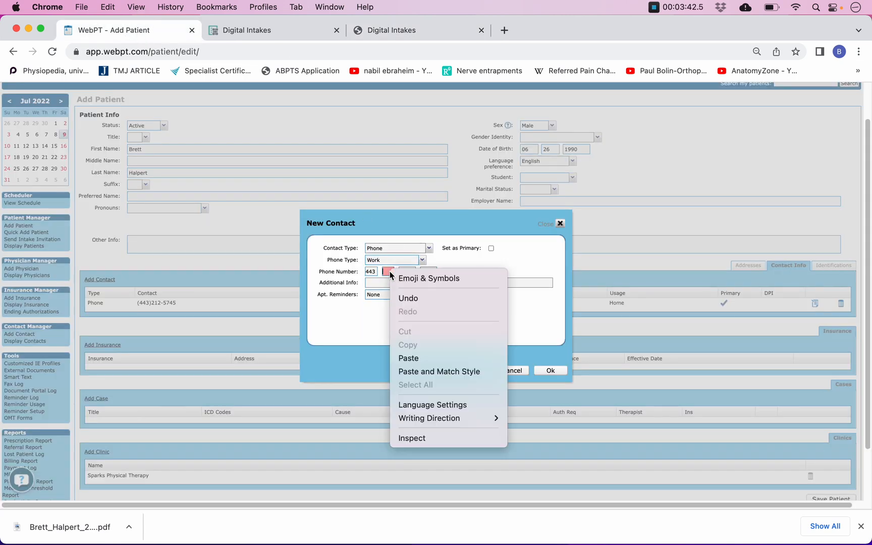
left_click(431, 359)
- Copy the last four digits of the work phone from the intake PDF into the third Phone Number field and save the contact
left_click(392, 30)
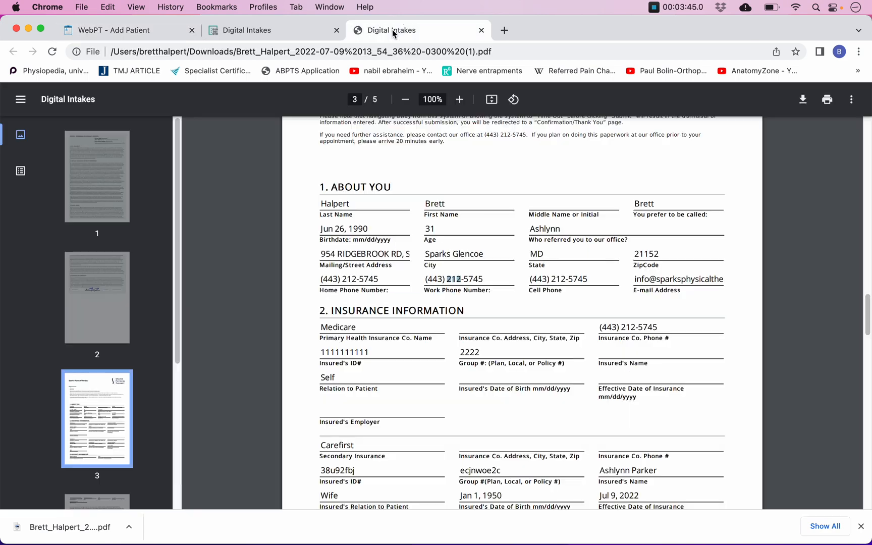
double_click(475, 279)
right_click(474, 280)
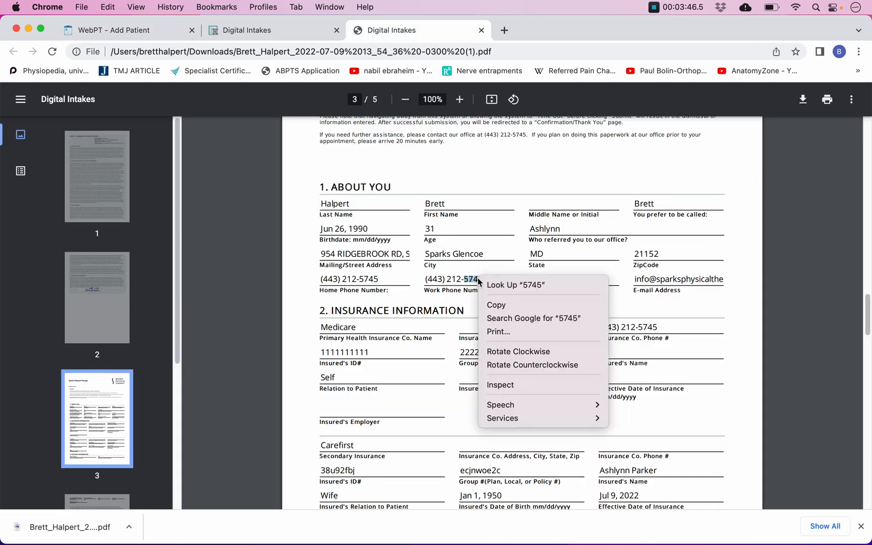
left_click(485, 305)
left_click(132, 28)
right_click(407, 271)
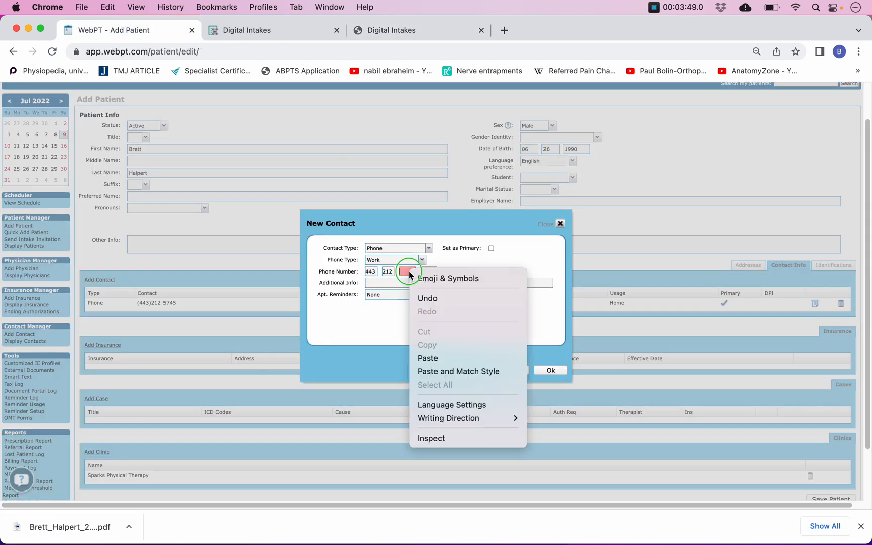
left_click(459, 359)
left_click(540, 374)
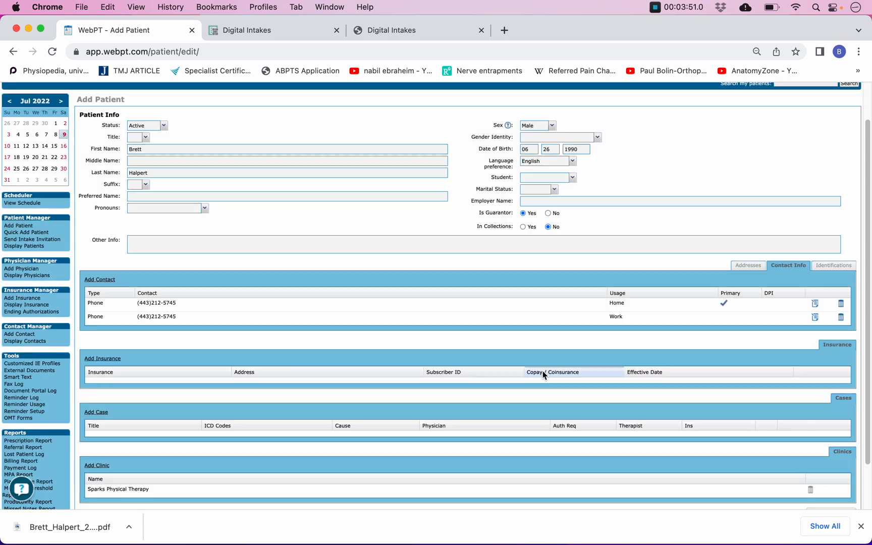
- Add a new phone contact of type Mobile, set as primary, with appointment reminders by Text Message
left_click(96, 280)
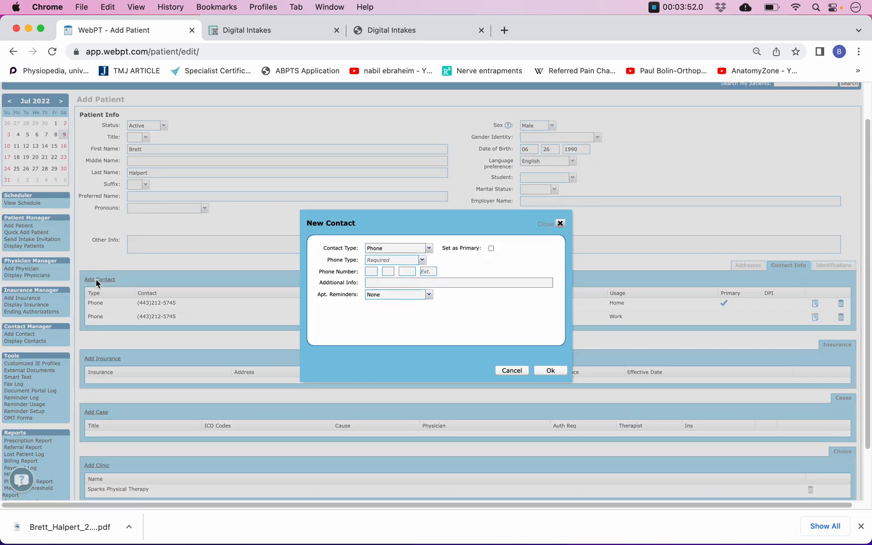
left_click(422, 261)
left_click(417, 284)
left_click(491, 249)
left_click(430, 295)
left_click(419, 322)
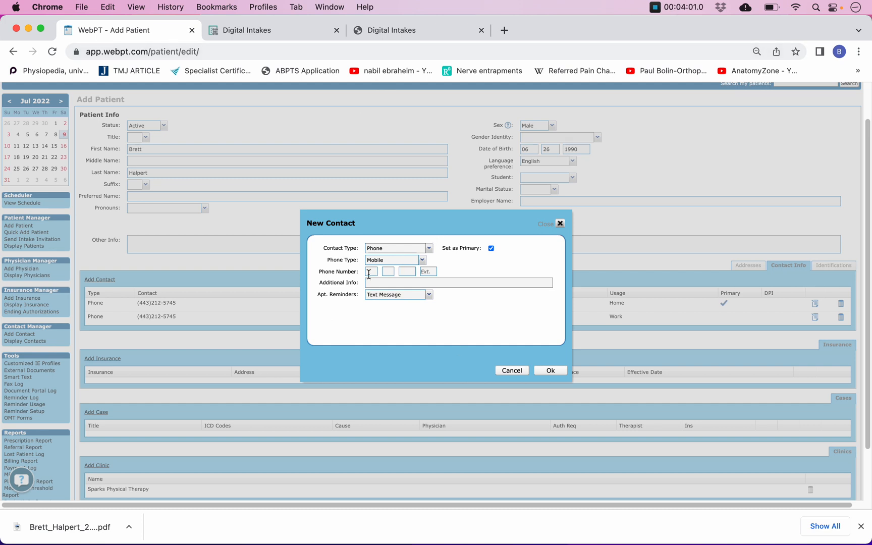
left_click(429, 295)
left_click(463, 299)
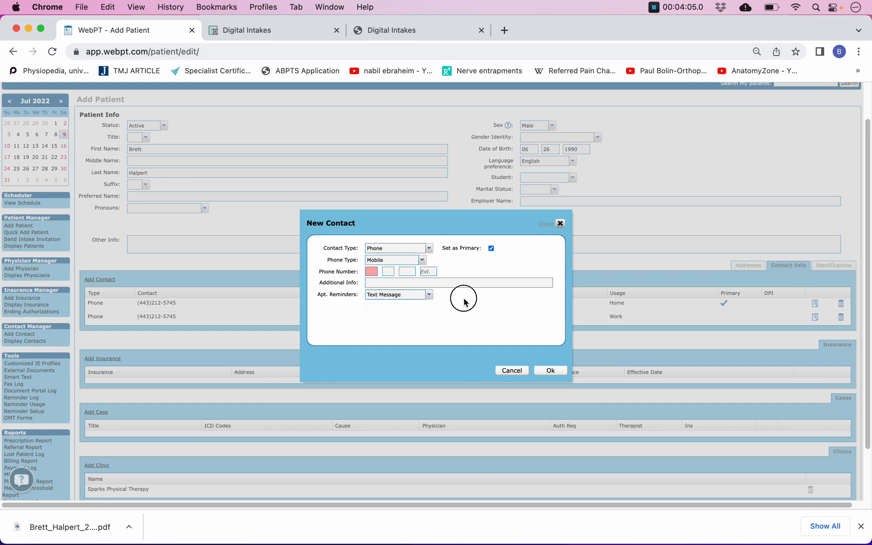
- Copy the cell phone's area code from the intake PDF into the first Phone Number field of the Mobile contact
left_click(366, 273)
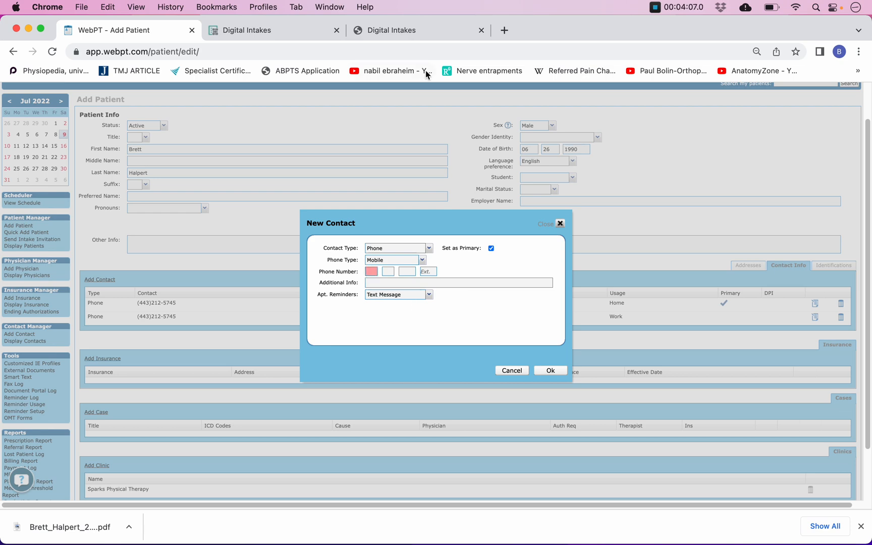
left_click(412, 31)
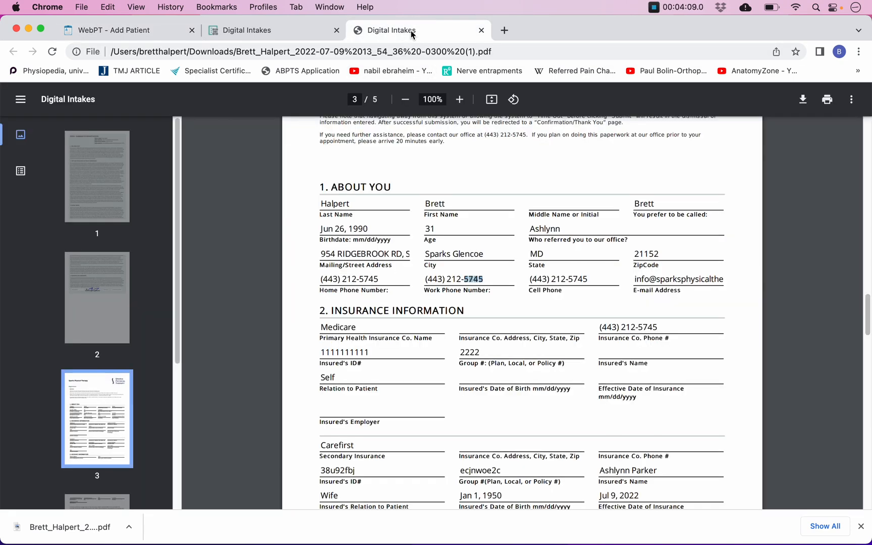
double_click(539, 279)
right_click(540, 280)
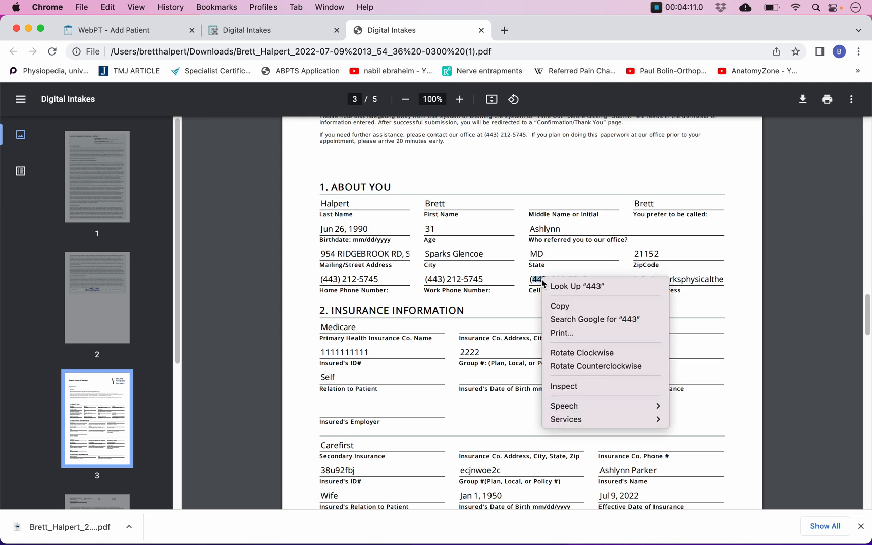
left_click(559, 307)
left_click(151, 30)
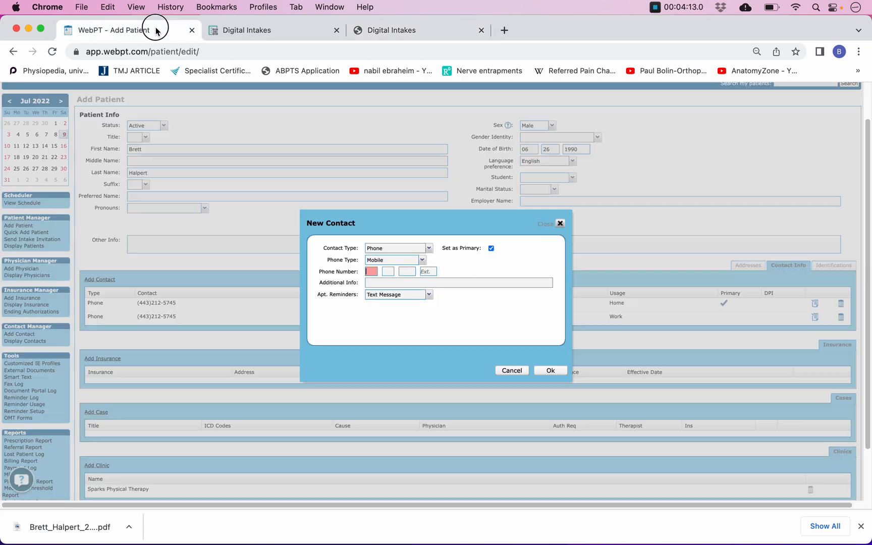
right_click(373, 272)
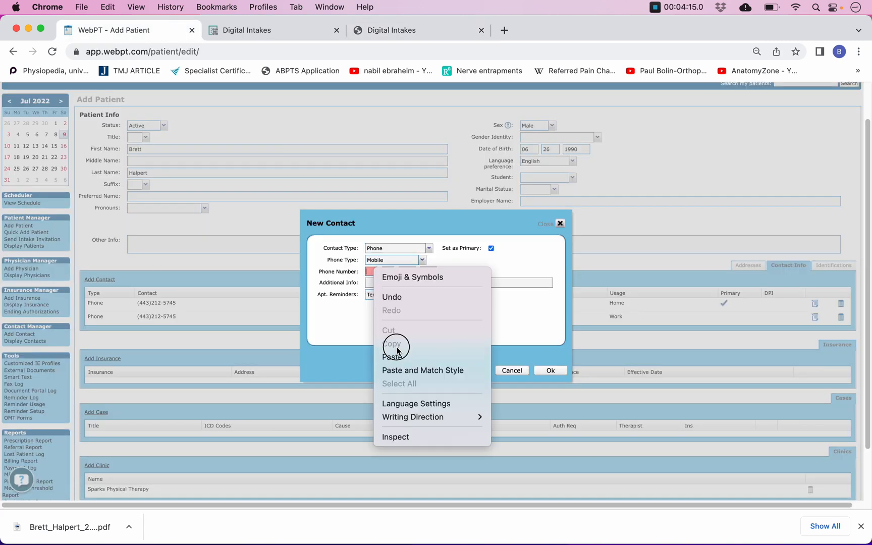
left_click(396, 357)
- Copy the middle three digits of the cell phone from the intake PDF into the second Phone Number field
left_click(388, 272)
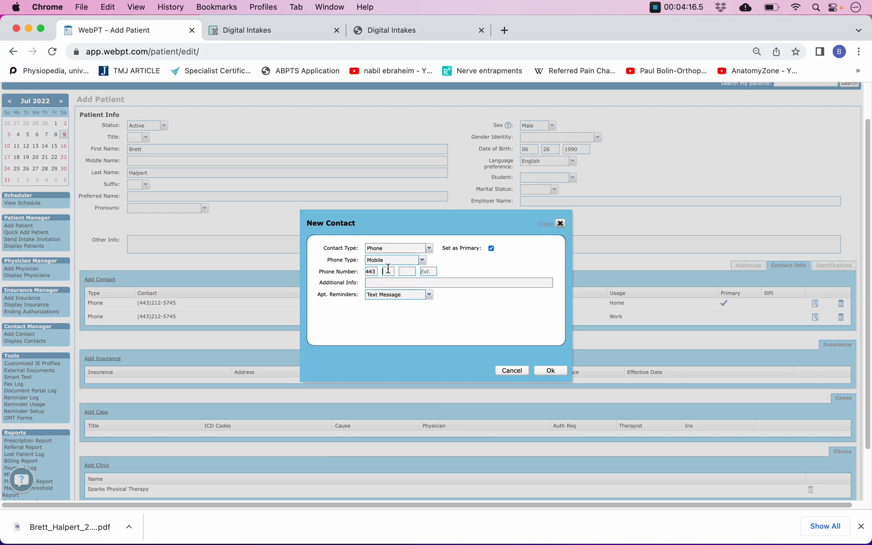
left_click(386, 30)
double_click(559, 279)
right_click(559, 279)
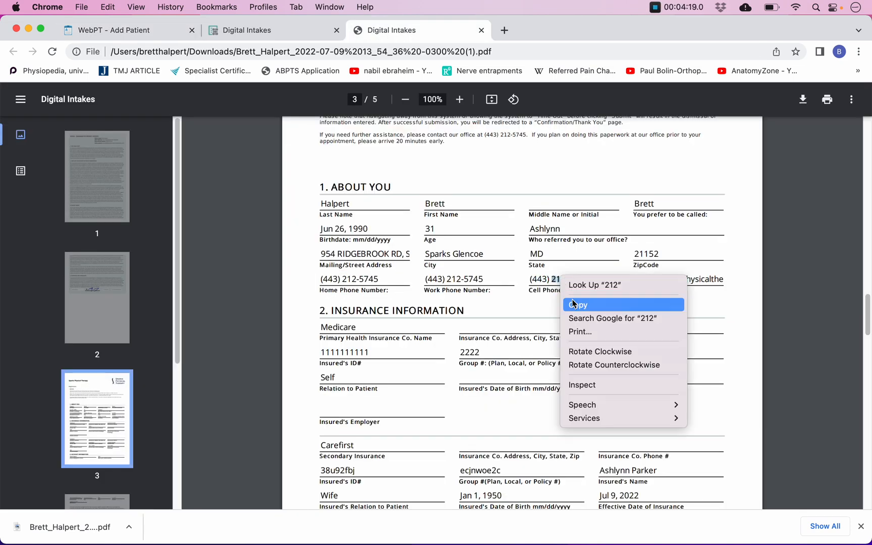
left_click(574, 302)
left_click(111, 34)
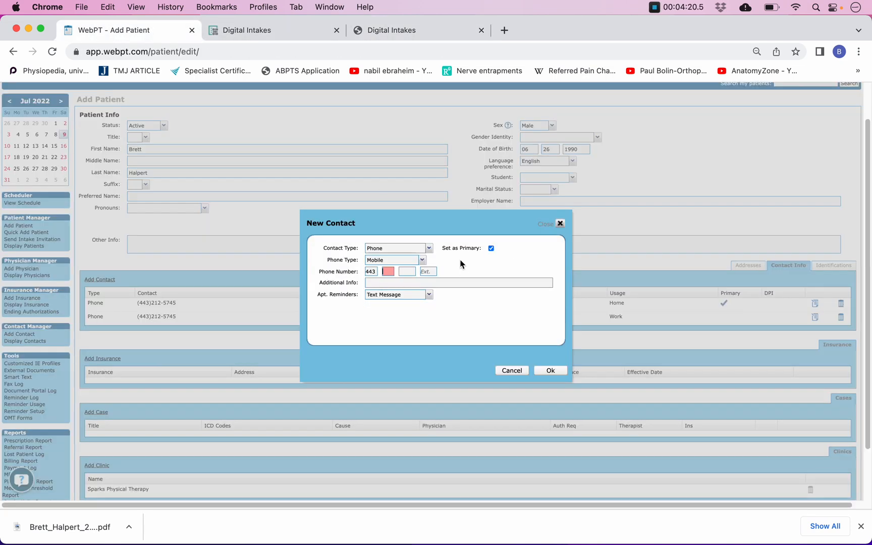
right_click(385, 274)
left_click(412, 359)
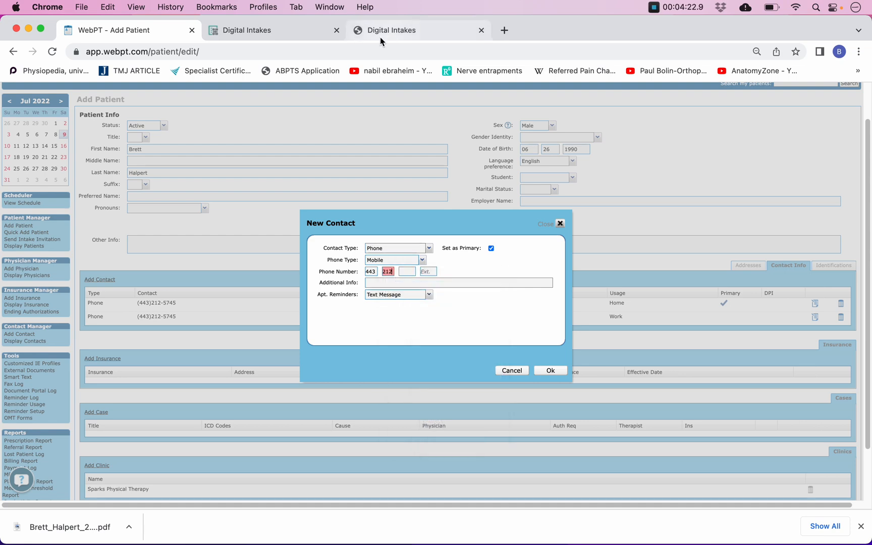
- Copy the last four digits of the cell phone from the intake PDF into the third Phone Number field and save the contact
left_click(381, 38)
right_click(569, 281)
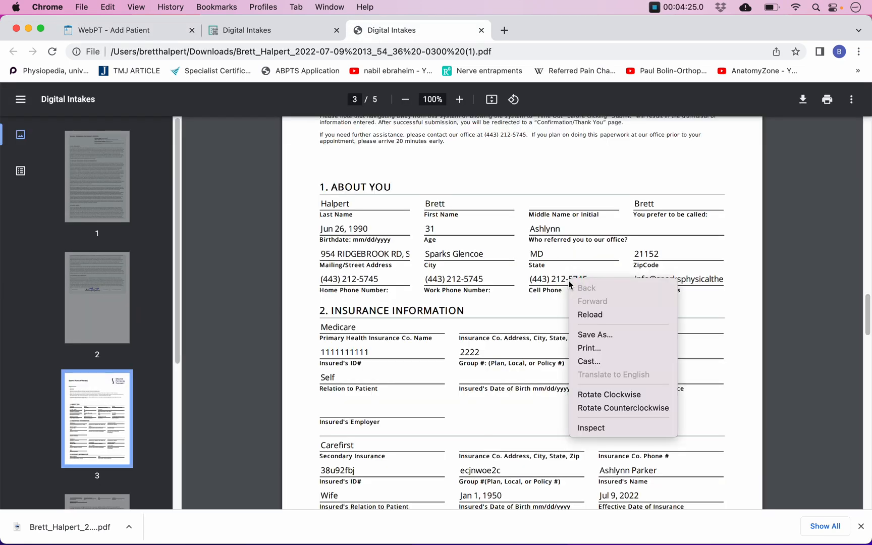
left_click(569, 279)
triple_click(570, 277)
double_click(573, 279)
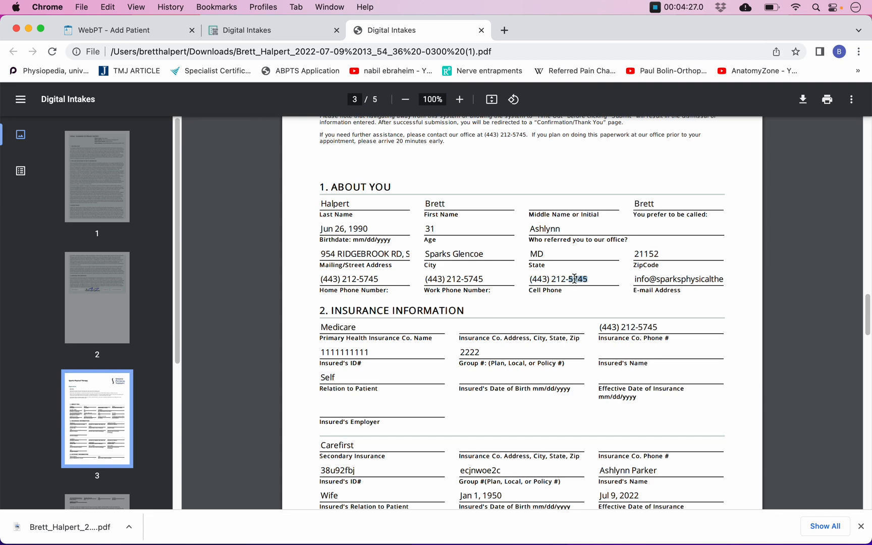
right_click(574, 281)
left_click(589, 306)
left_click(112, 34)
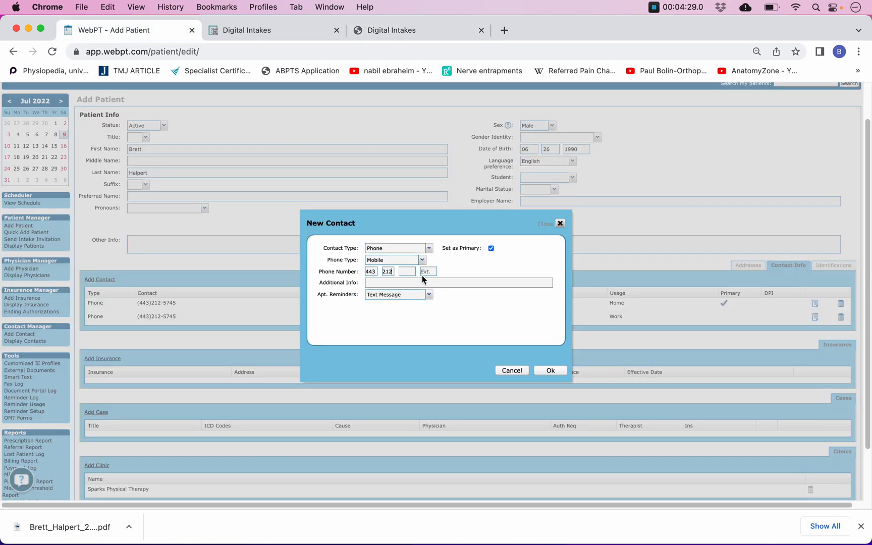
right_click(407, 275)
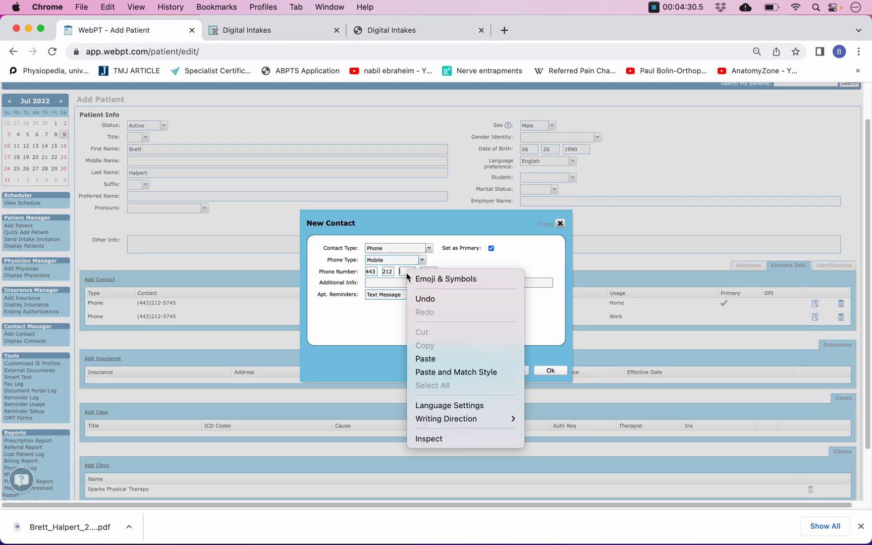
left_click(440, 358)
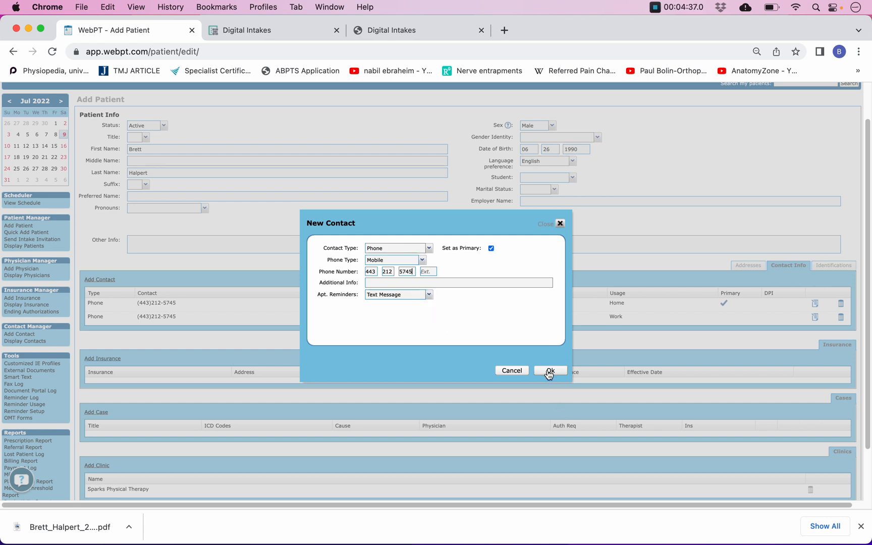
left_click(550, 370)
- Start another new contact and copy the patient's e-mail address from the intake PDF
left_click(111, 281)
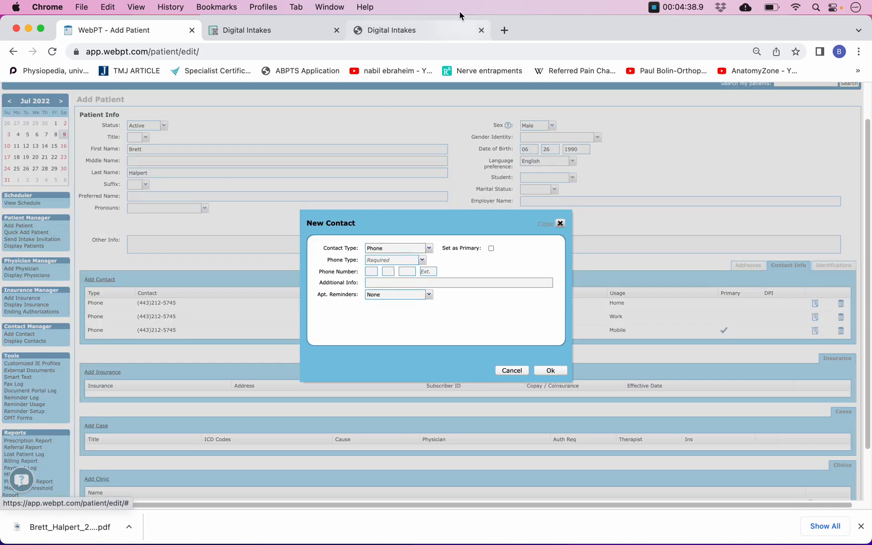
left_click(436, 31)
right_click(667, 286)
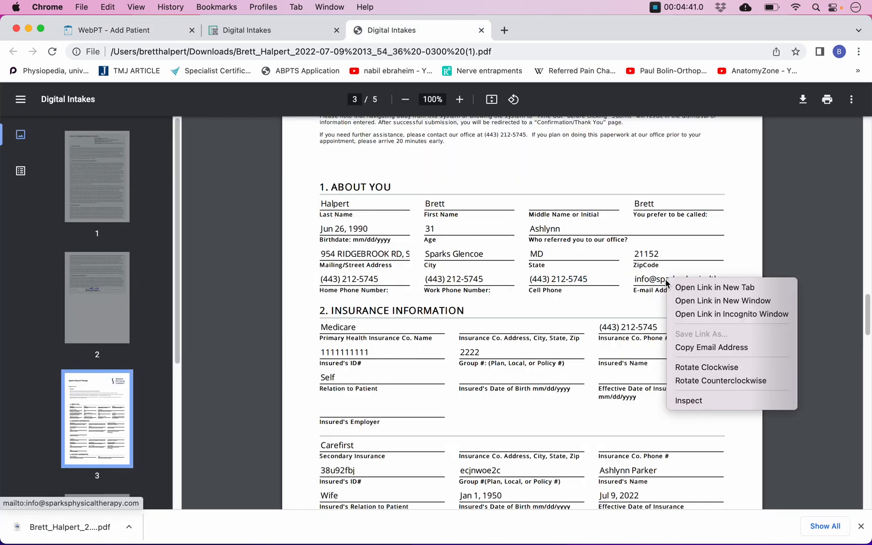
left_click(694, 352)
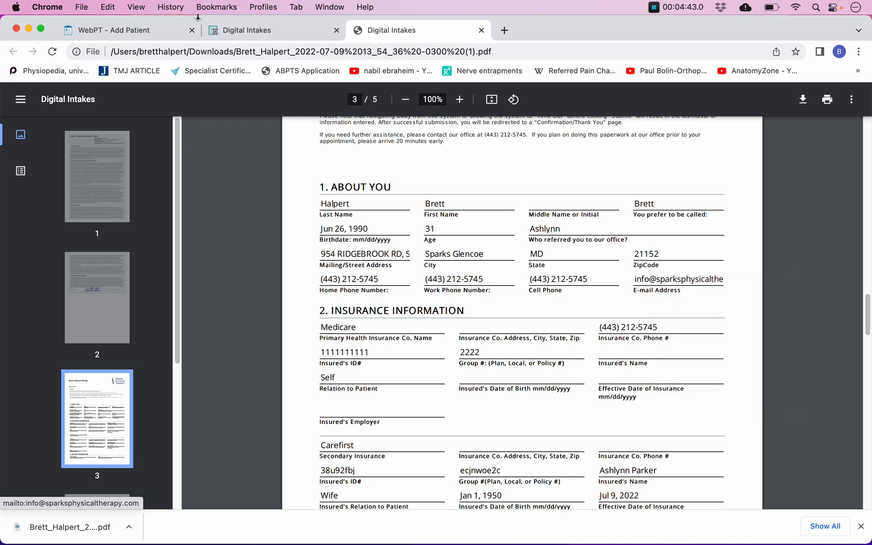
- Set the WebPT contact's type to Email, paste the copied e-mail address, enable appointment reminders and save the contact
left_click(127, 31)
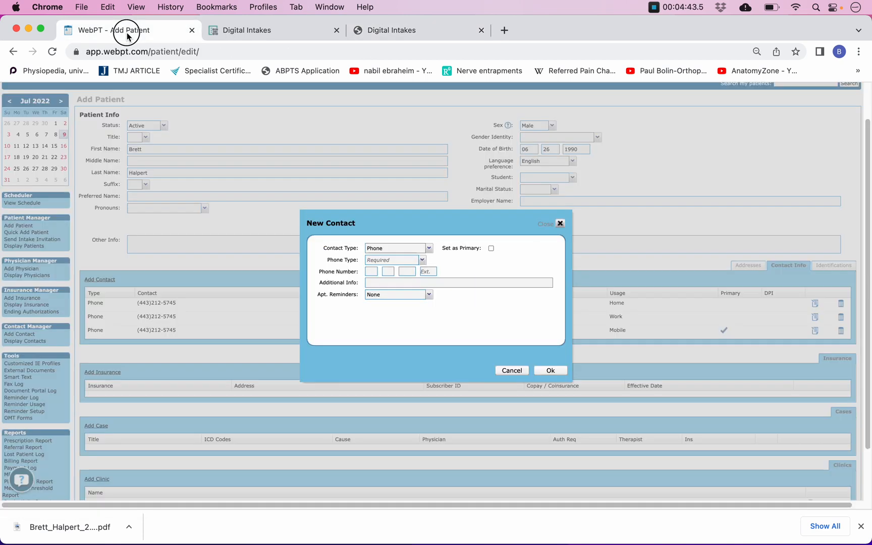
left_click(429, 248)
left_click(426, 267)
right_click(419, 259)
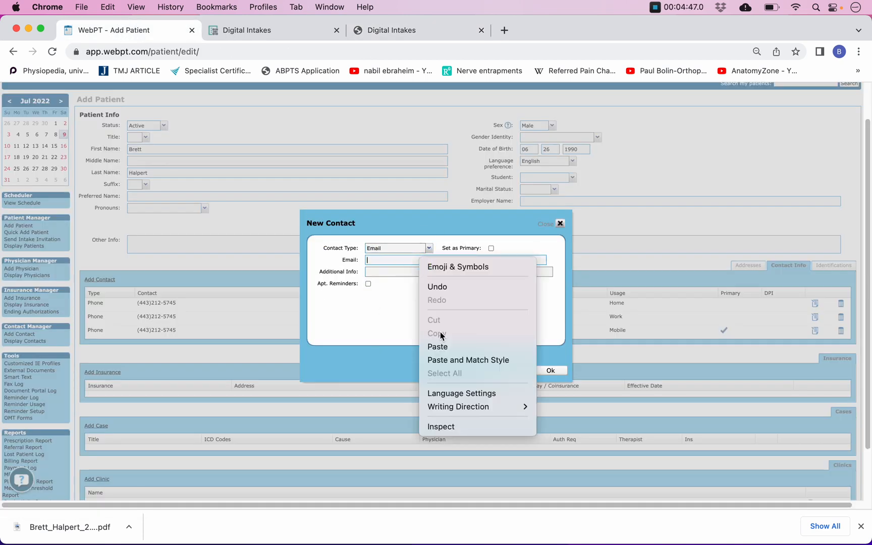
left_click(443, 344)
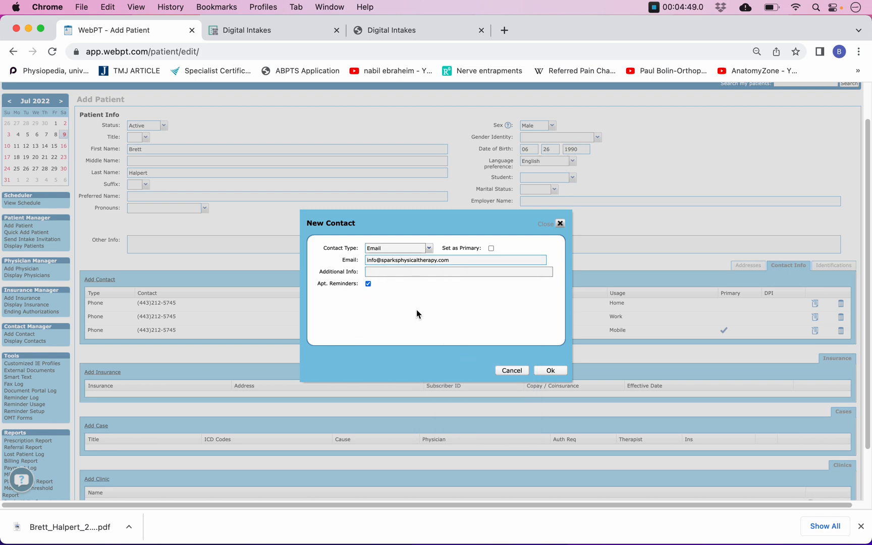
left_click(550, 370)
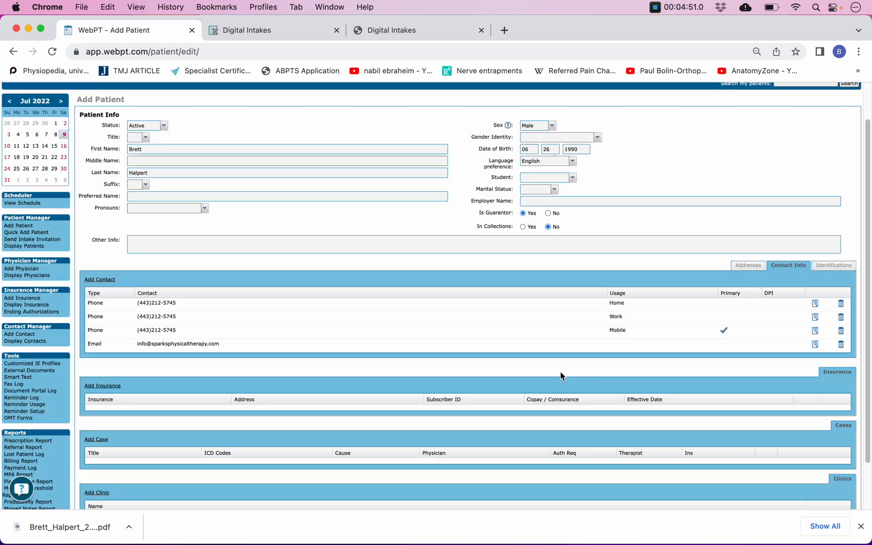
- Review the patient's saved contact and address entries
left_click(755, 266)
left_click(785, 271)
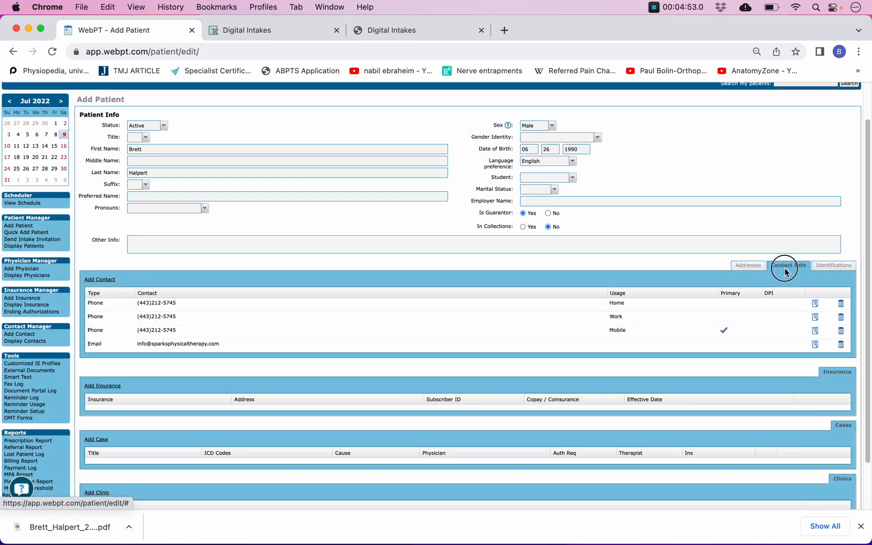
left_click(746, 265)
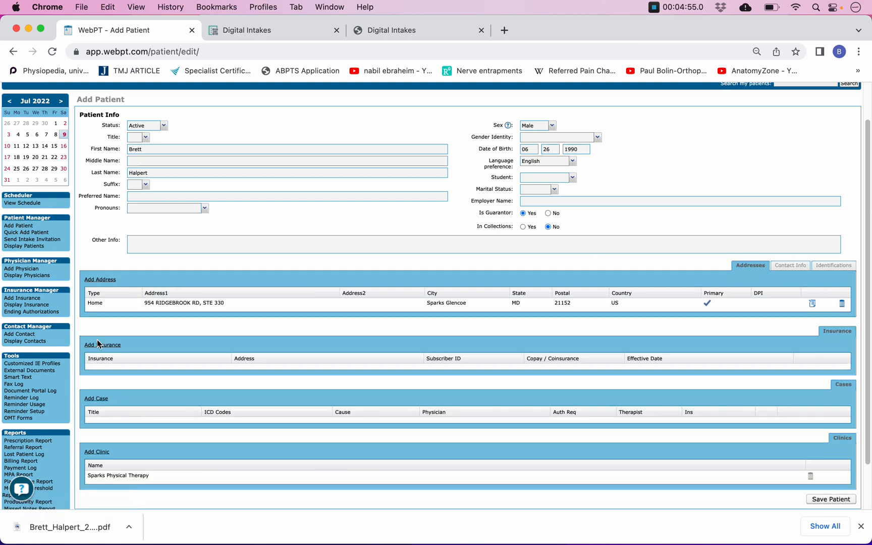
- Examine the primary and secondary insurance names in the Insurance Information section of the intake PDF
left_click(371, 29)
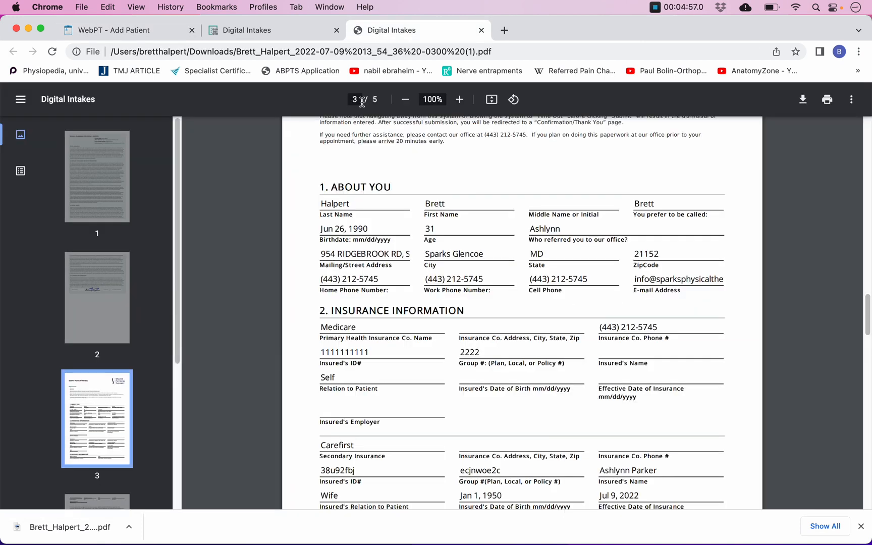
scroll(377, 383, "down", 2)
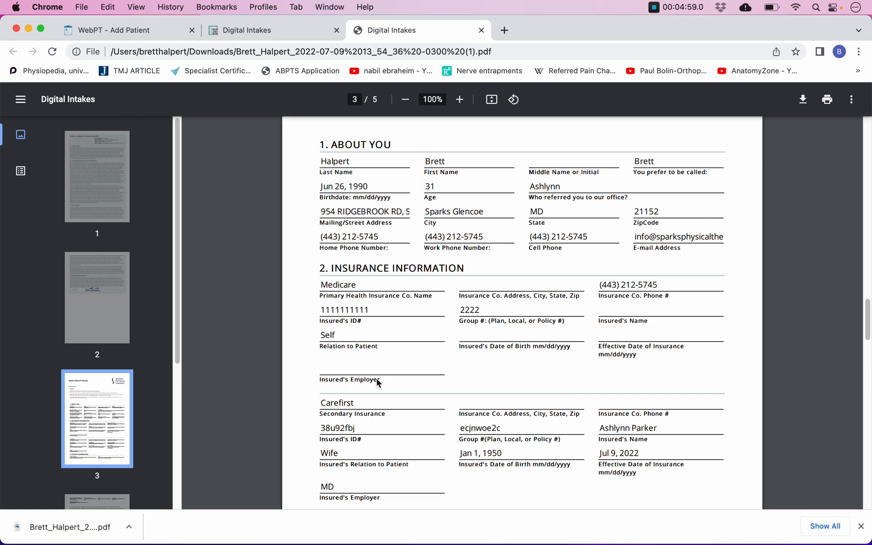
double_click(343, 282)
scroll(363, 354, "down", 1)
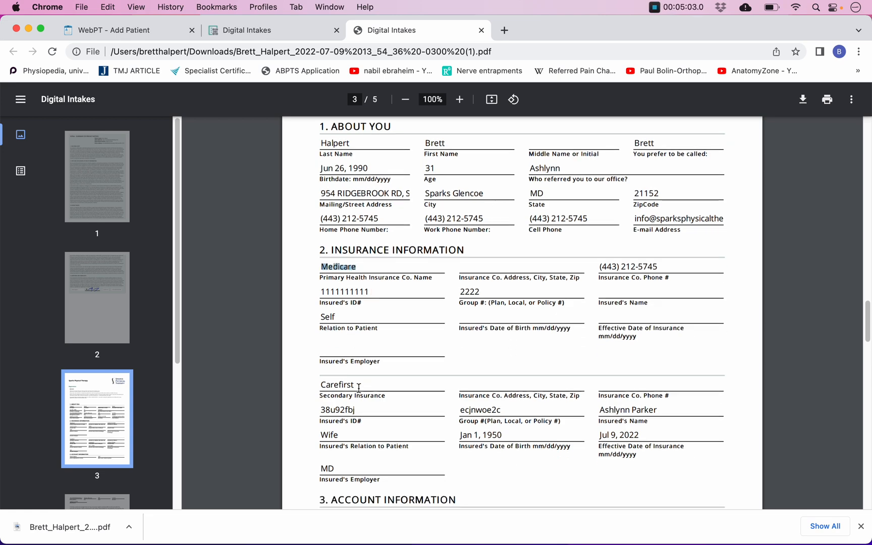
double_click(327, 278)
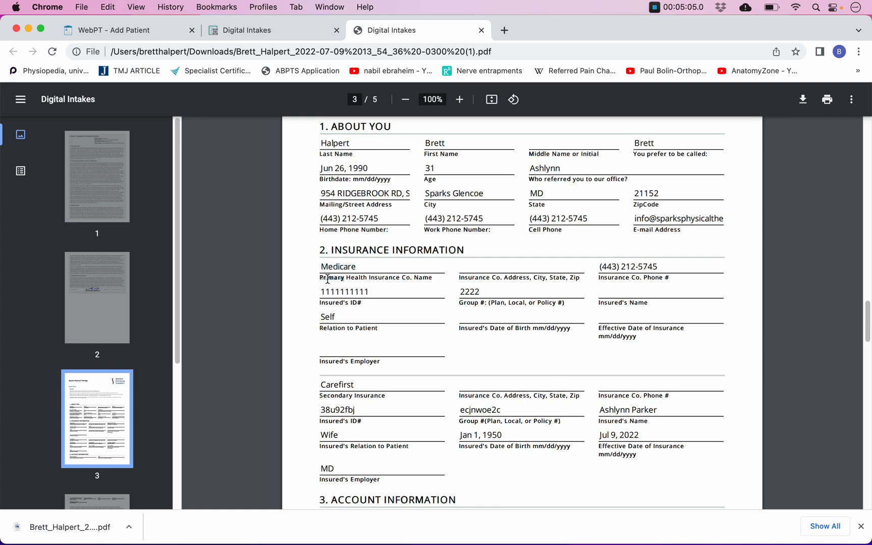
triple_click(333, 397)
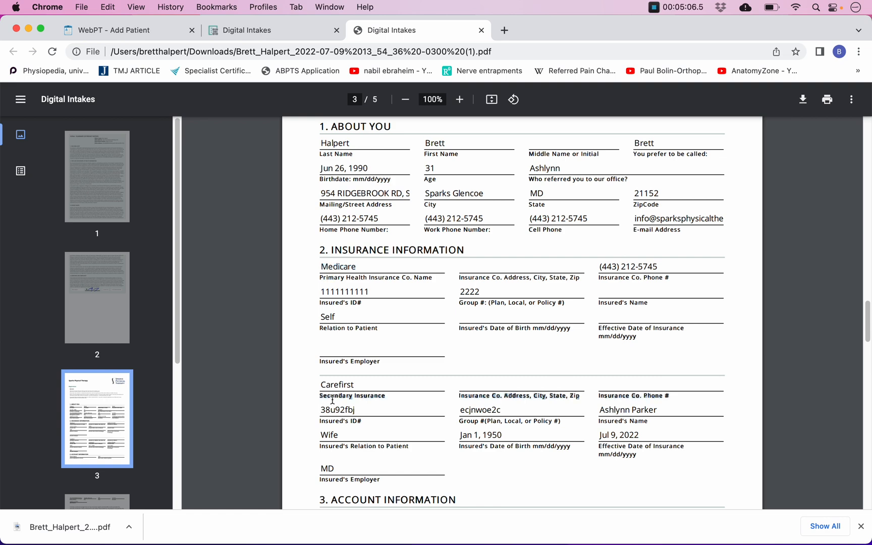
left_click(331, 273)
double_click(333, 265)
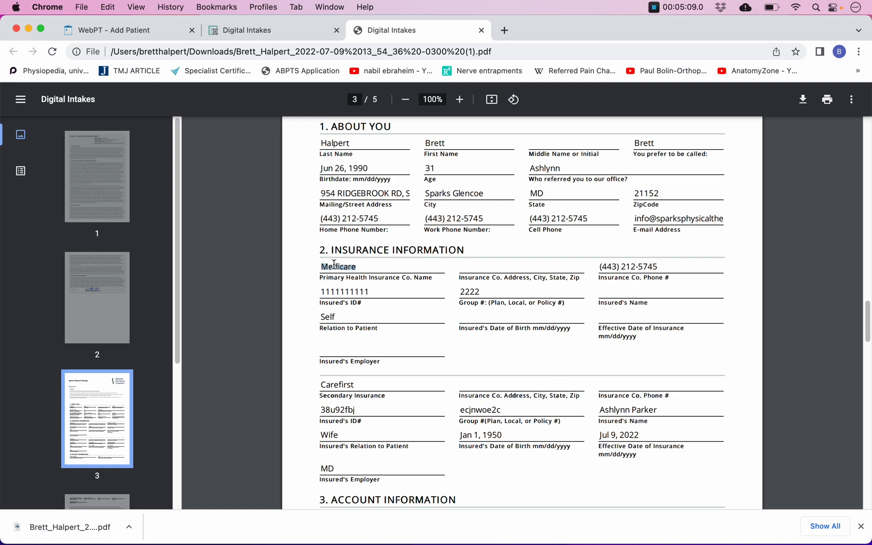
- Start a new insurance entry for the patient in WebPT, search for "medicare" and choose Medicare Health Insurance as the insurer
left_click(116, 30)
left_click(96, 345)
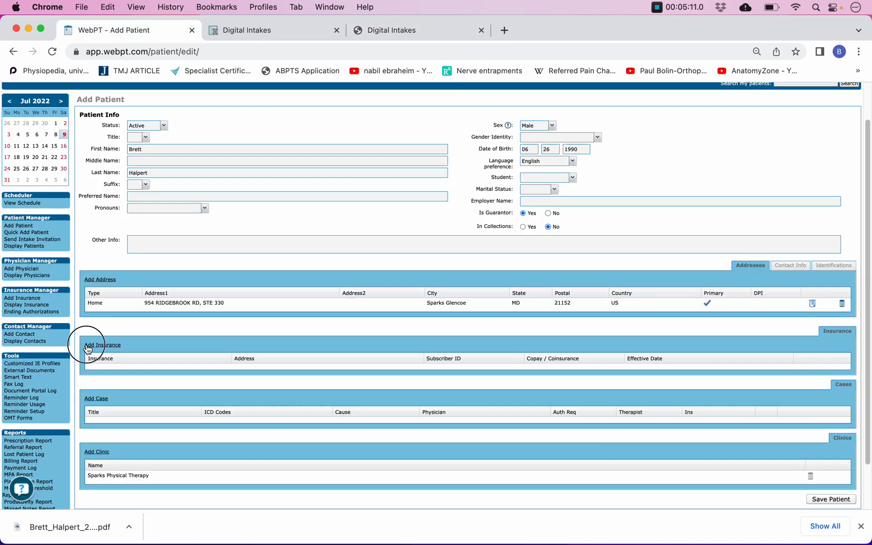
left_click(421, 227)
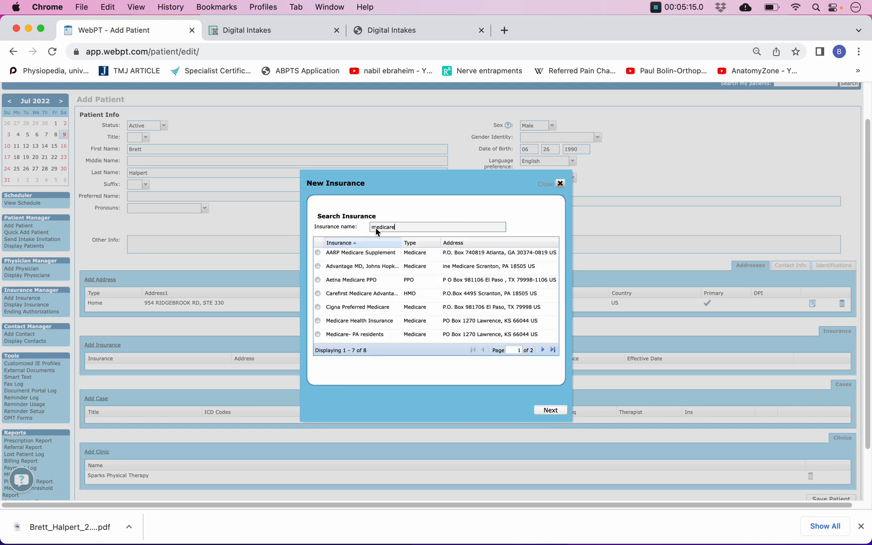
left_click(346, 326)
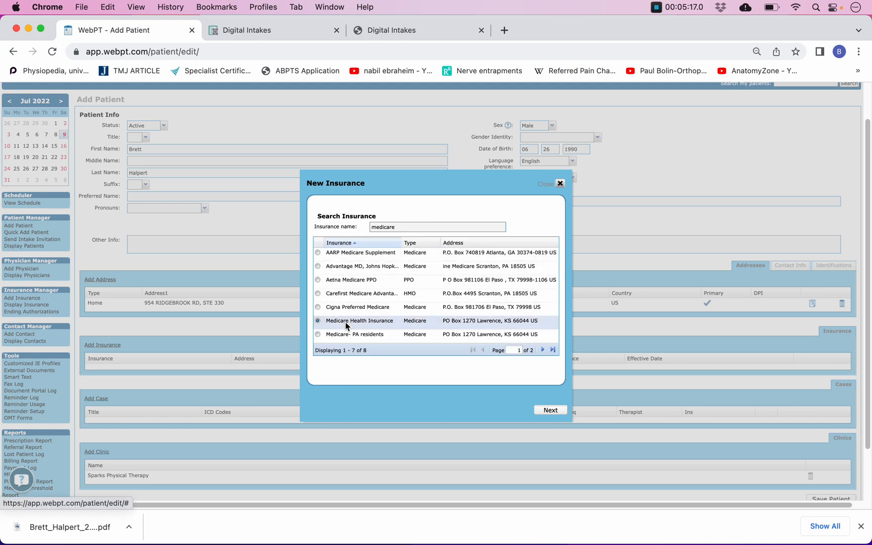
left_click(546, 412)
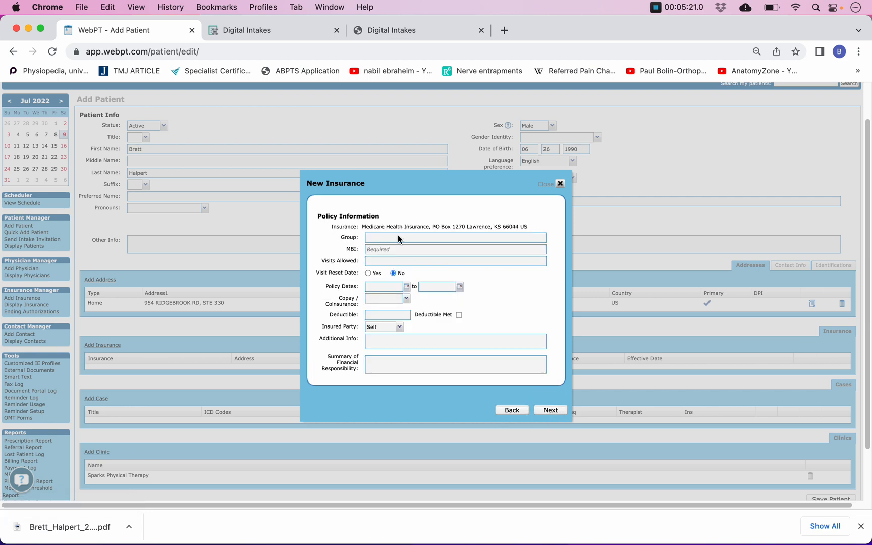
- Copy the primary insured's ID number from the intake PDF into the MBI field of the Medicare policy
left_click(380, 29)
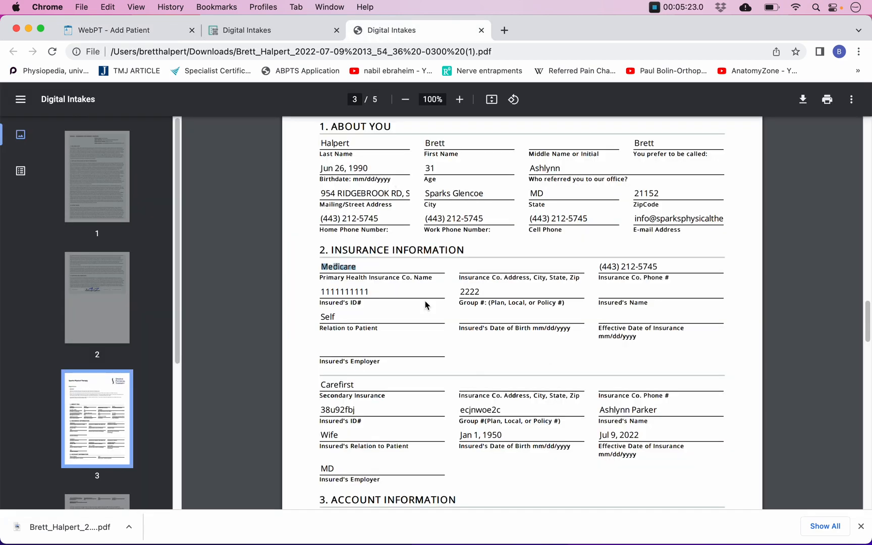
double_click(344, 292)
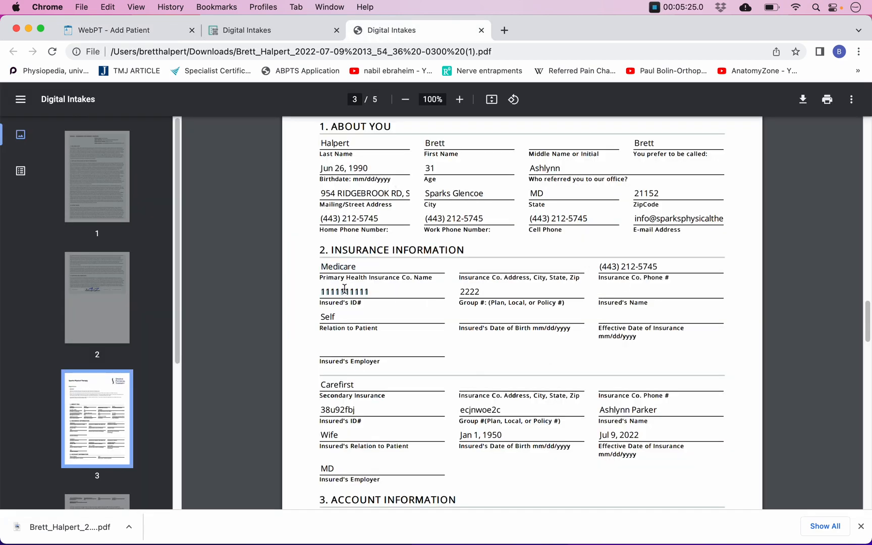
right_click(346, 293)
left_click(346, 293)
right_click(345, 293)
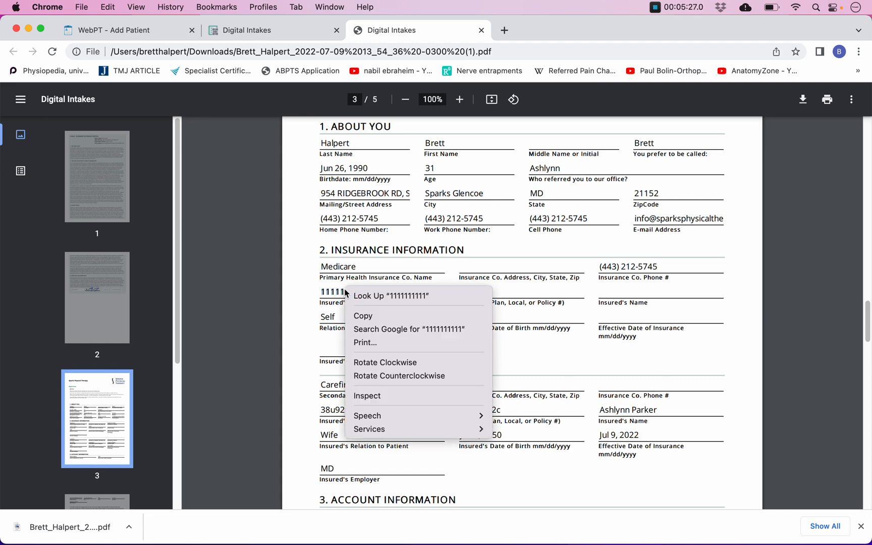
left_click(363, 316)
left_click(141, 29)
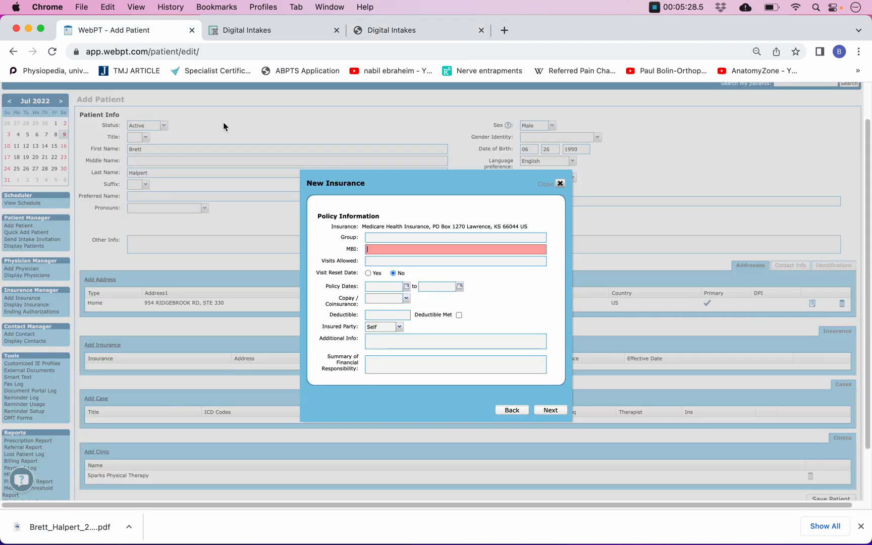
right_click(389, 246)
left_click(443, 339)
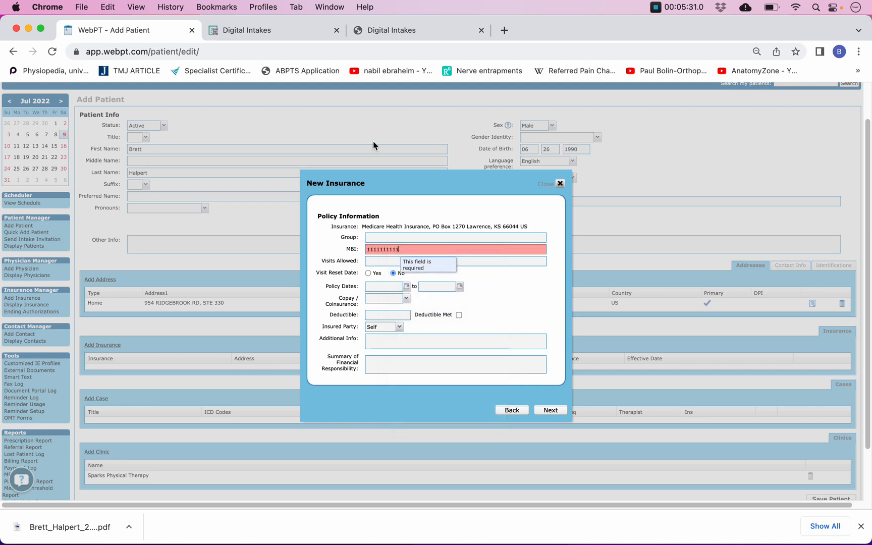
- Copy the primary insurance group number from the intake PDF into the Group field of the Medicare policy
left_click(391, 30)
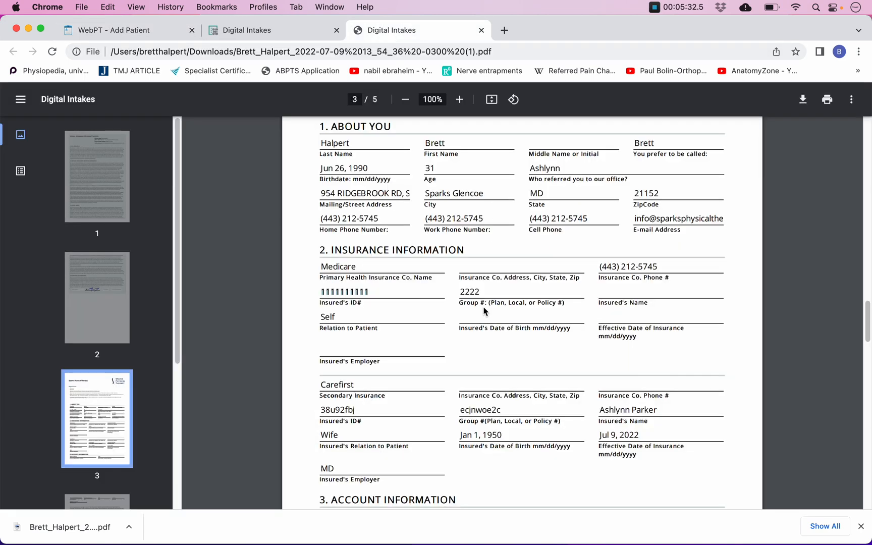
right_click(465, 287)
left_click(423, 293)
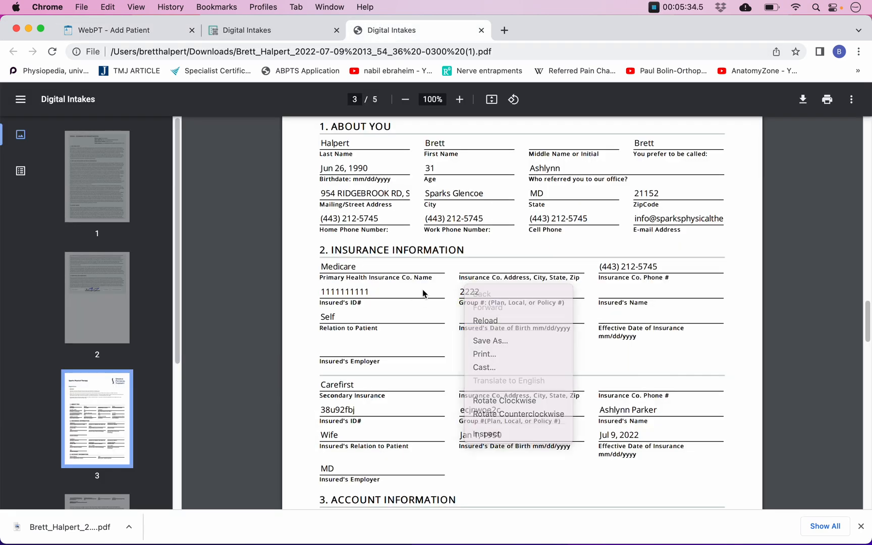
double_click(457, 286)
right_click(462, 291)
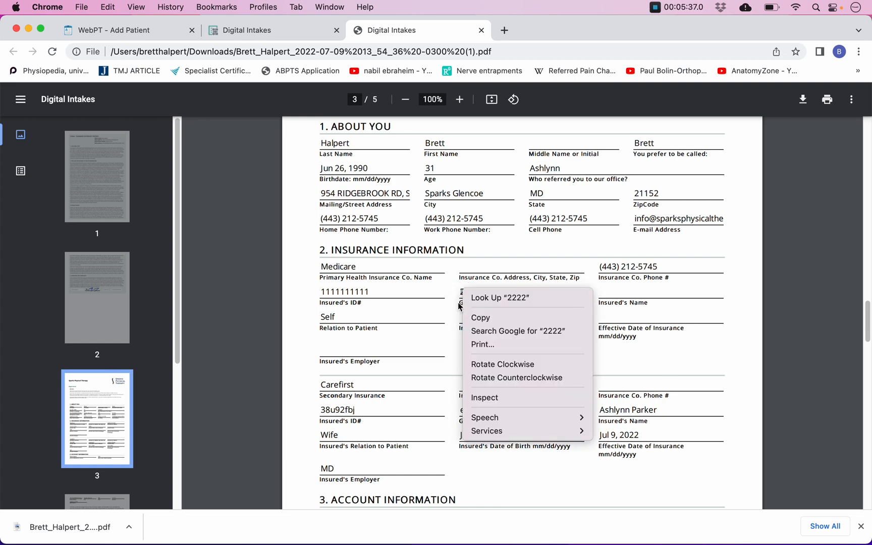
left_click(482, 317)
left_click(110, 33)
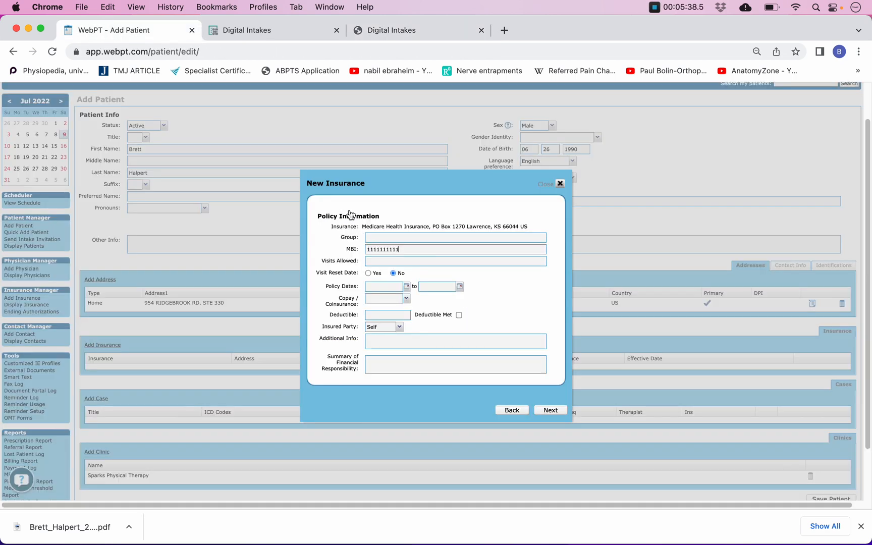
right_click(370, 237)
left_click(412, 325)
- Keep the insured party as Self, leave the prior treatment amounts blank, and save the Medicare insurance with the patient as guarantor
left_click(371, 327)
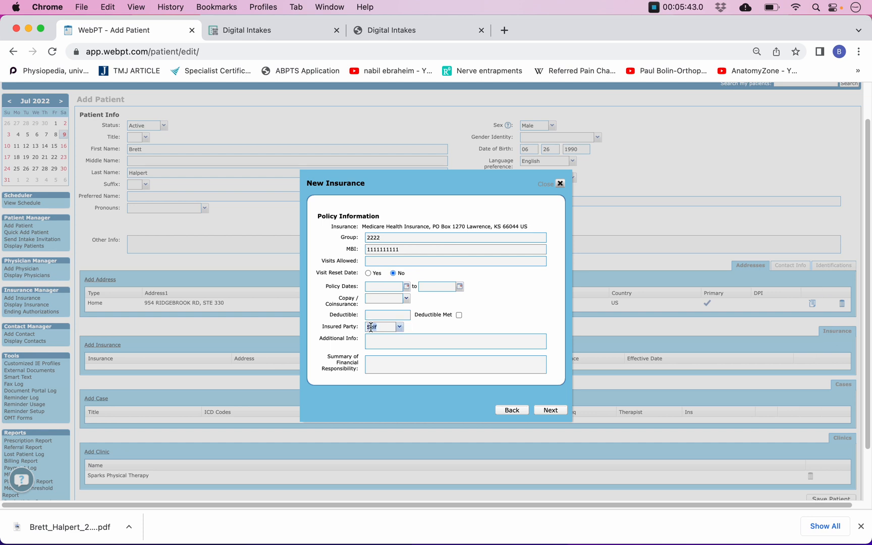
left_click(448, 332)
left_click(551, 410)
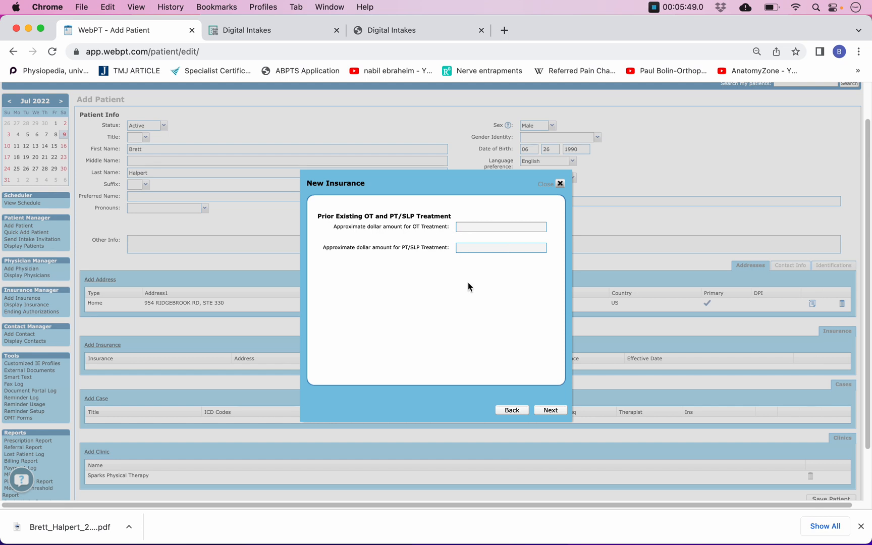
left_click(553, 412)
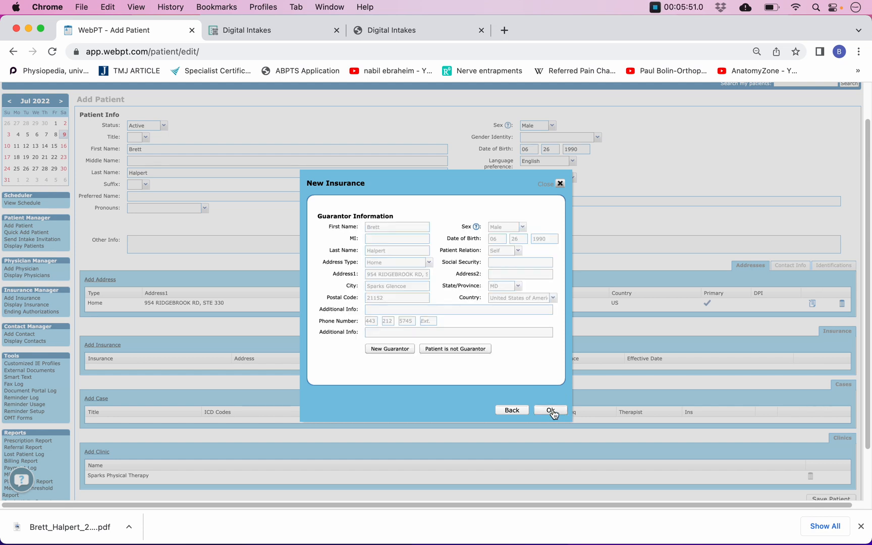
left_click(553, 413)
- Start a second insurance entry, search for "care", choose CareFirst BlueChoice, Inc, and check the intake PDF for the secondary insurer's address before continuing
scroll(556, 416, "down", 1)
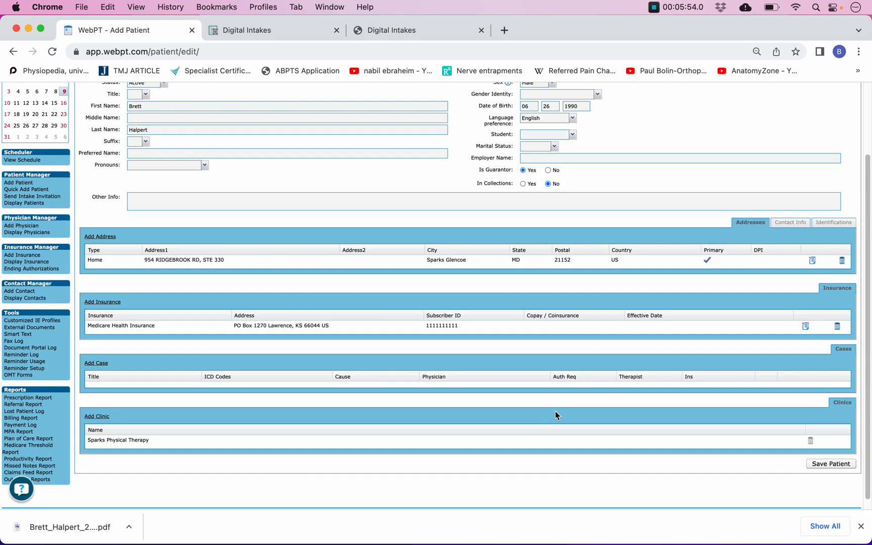
left_click(103, 302)
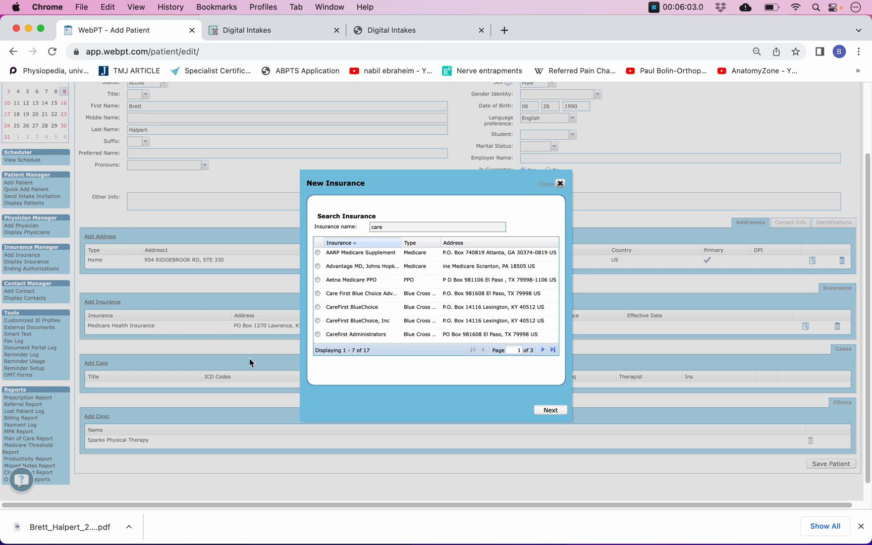
left_click(349, 321)
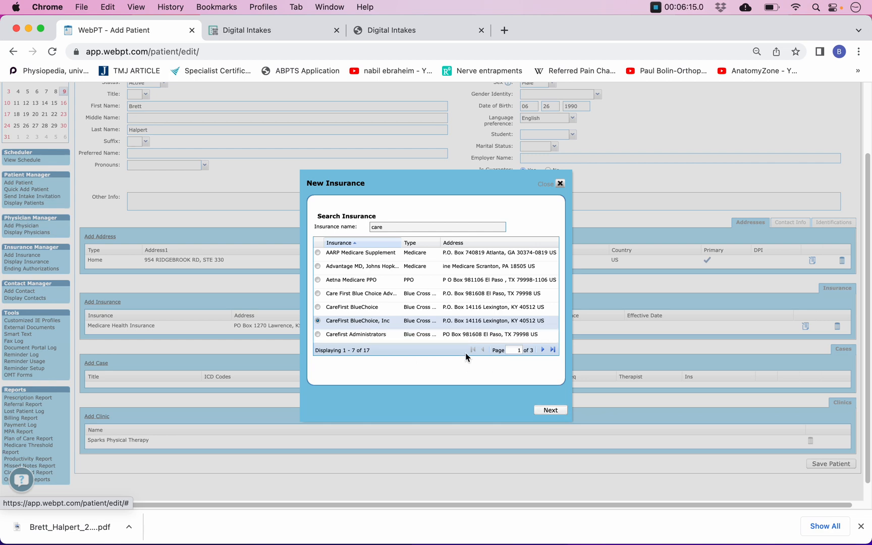
left_click(417, 32)
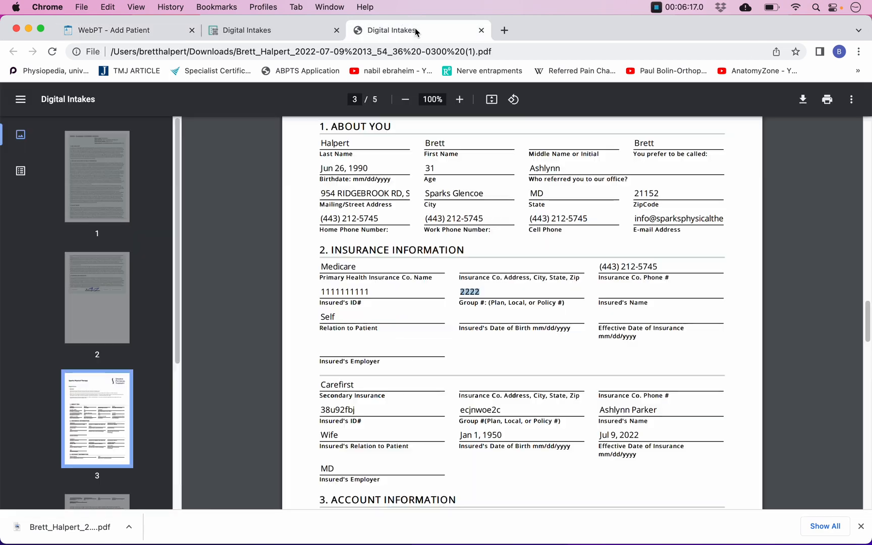
left_click(490, 271)
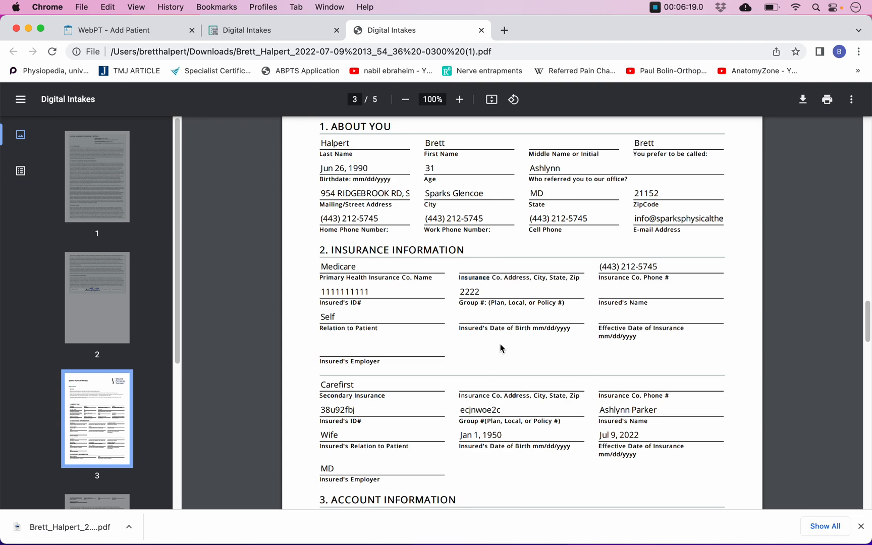
scroll(498, 343, "up", 1)
scroll(498, 343, "down", 1)
left_click(486, 266)
left_click(84, 32)
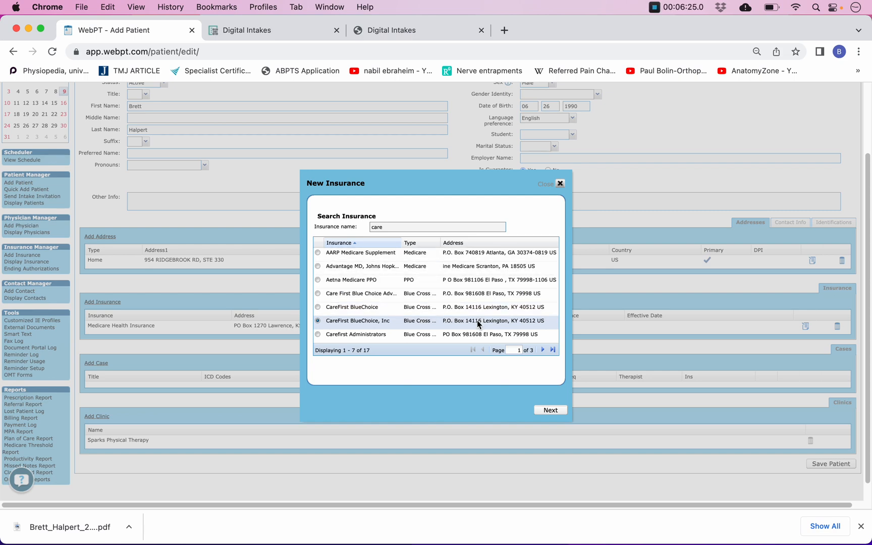
left_click(550, 411)
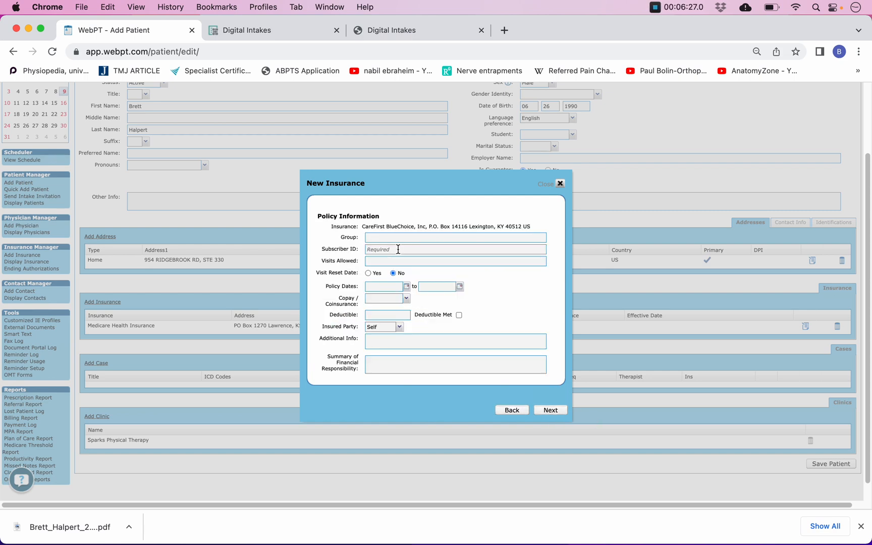
- Copy the secondary insured's ID number from the intake PDF into the Subscriber ID field of the CareFirst policy
left_click(409, 31)
scroll(405, 298, "down", 3)
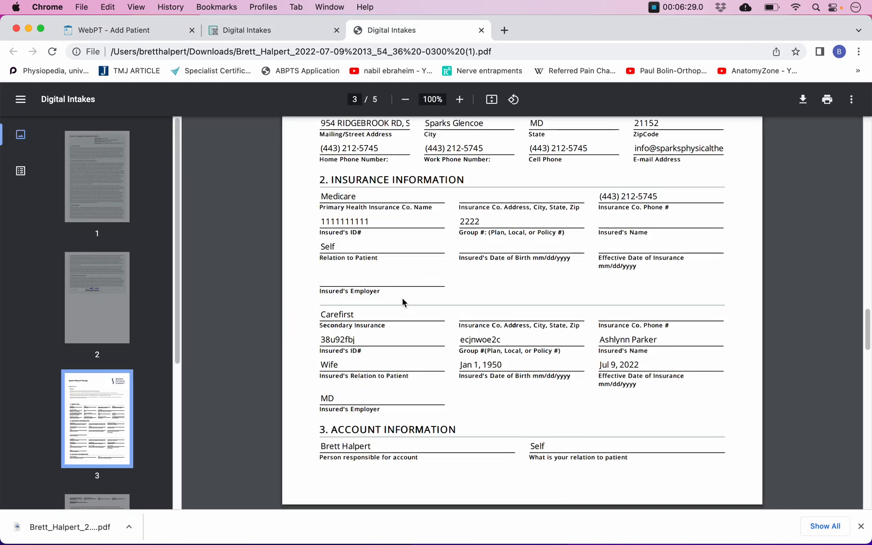
double_click(335, 306)
right_click(335, 305)
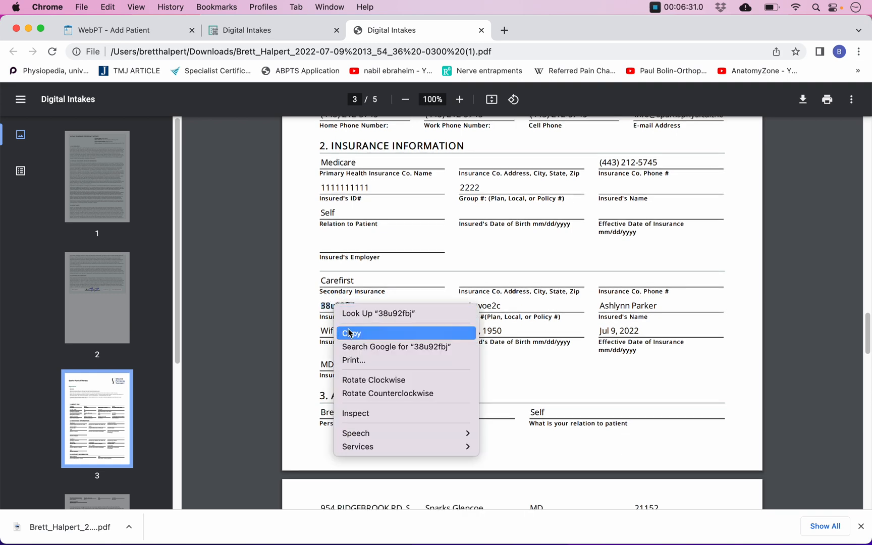
left_click(346, 333)
left_click(126, 30)
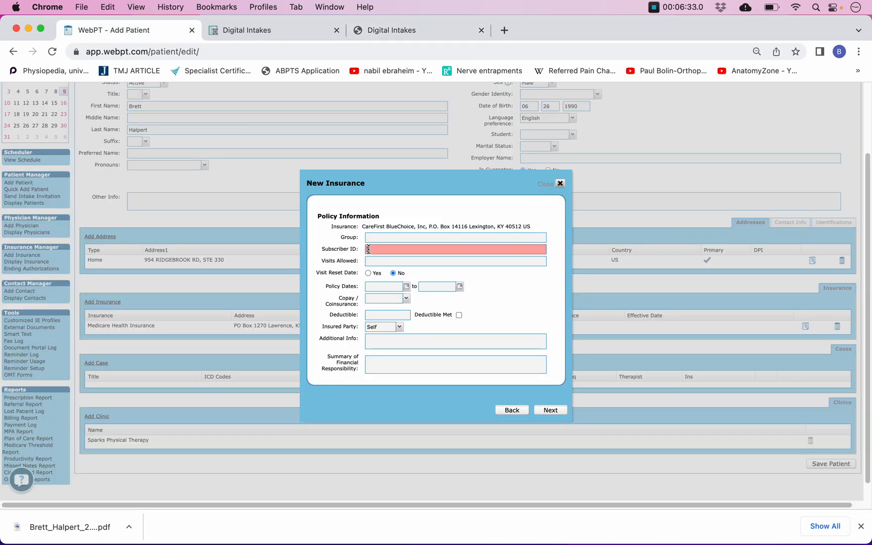
right_click(369, 250)
left_click(395, 336)
- Copy the secondary insurance group number from the intake PDF into the Group field of the CareFirst policy
left_click(374, 235)
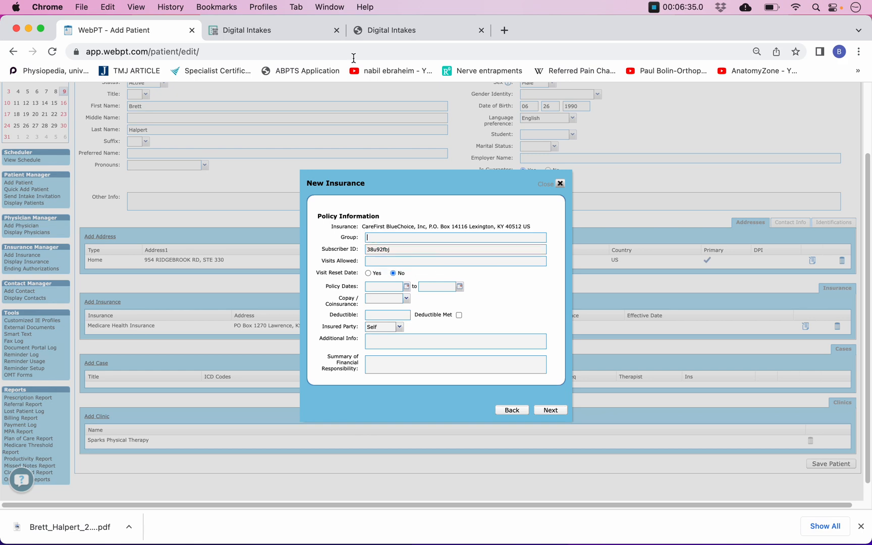
left_click(378, 30)
double_click(484, 306)
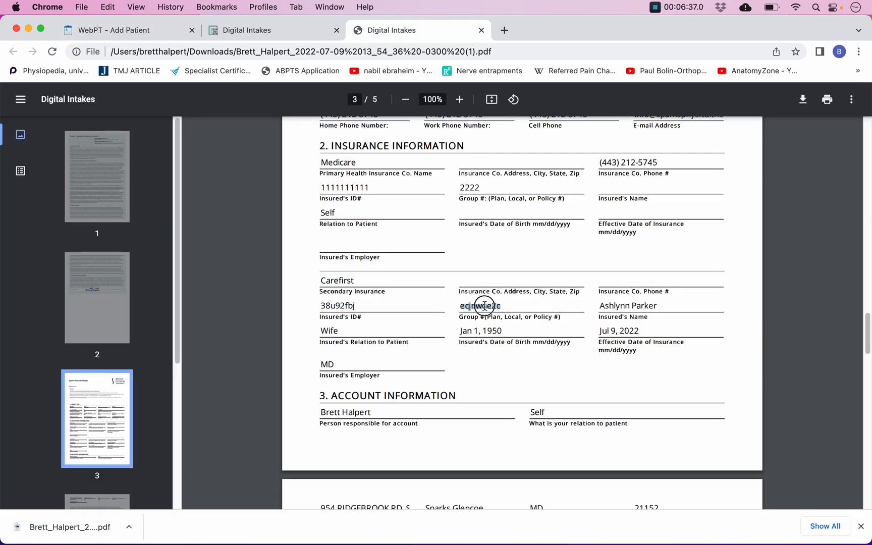
right_click(485, 306)
left_click(488, 332)
left_click(126, 30)
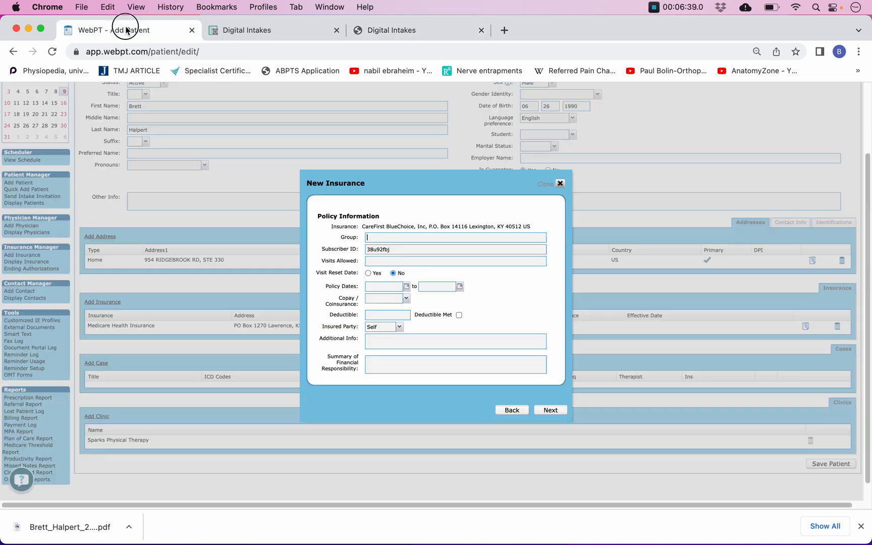
right_click(372, 226)
left_click(374, 236)
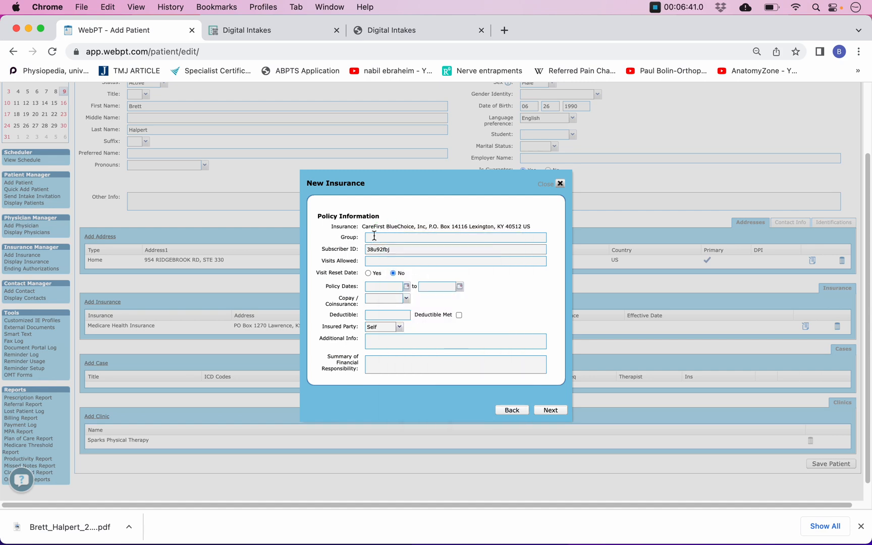
right_click(374, 236)
left_click(404, 324)
- Check the secondary insurance's effective date in the intake PDF and copy the insured's full name
left_click(407, 287)
left_click(423, 30)
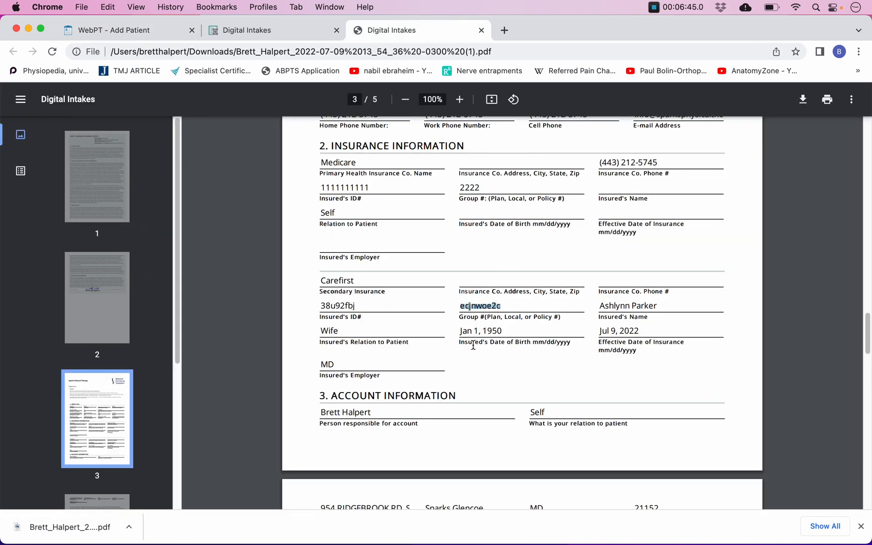
left_click(609, 334)
scroll(337, 215, "down", 2)
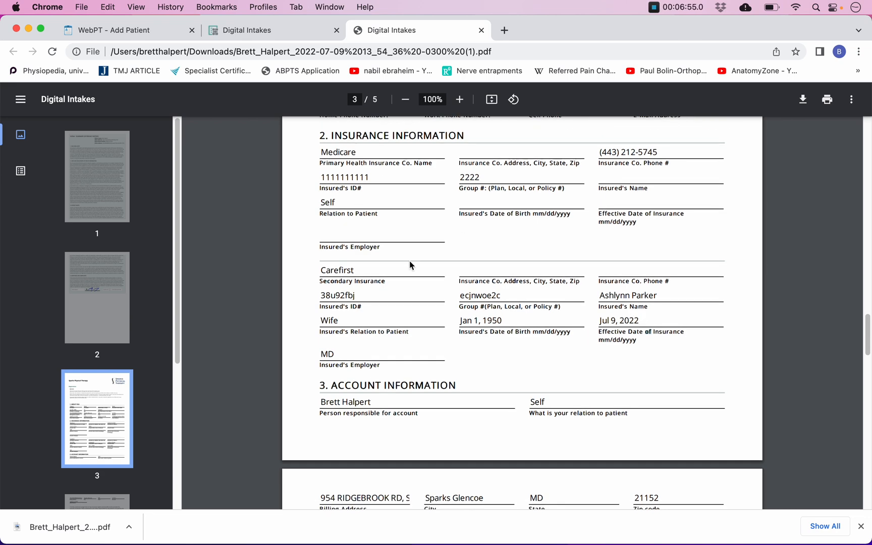
triple_click(613, 275)
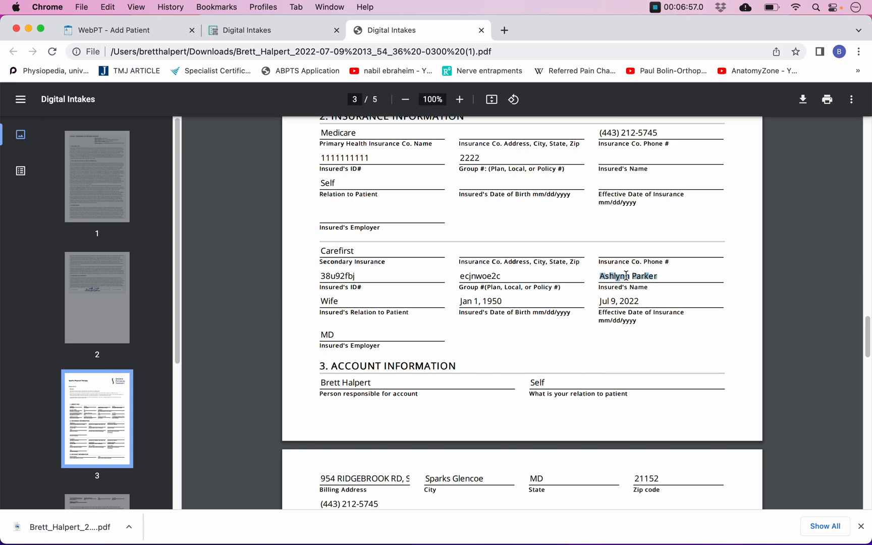
right_click(624, 282)
left_click(648, 308)
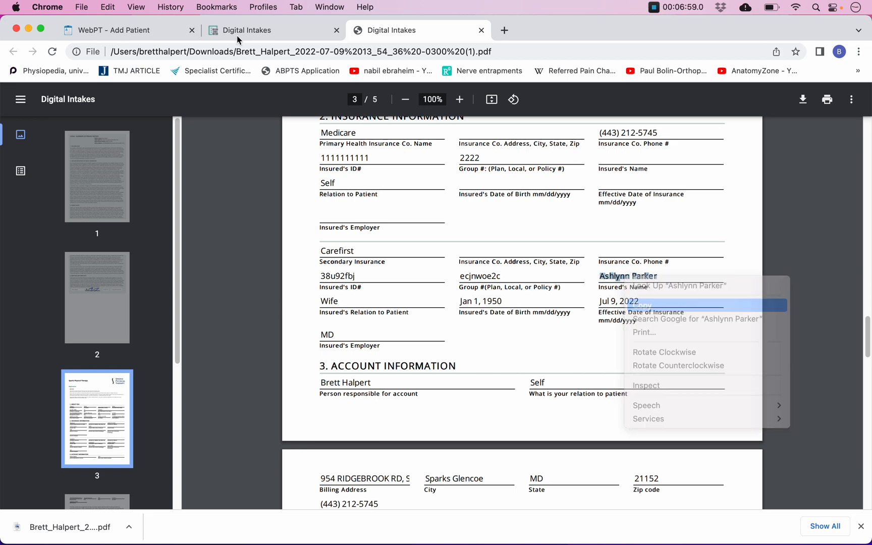
left_click(122, 30)
left_click(449, 271)
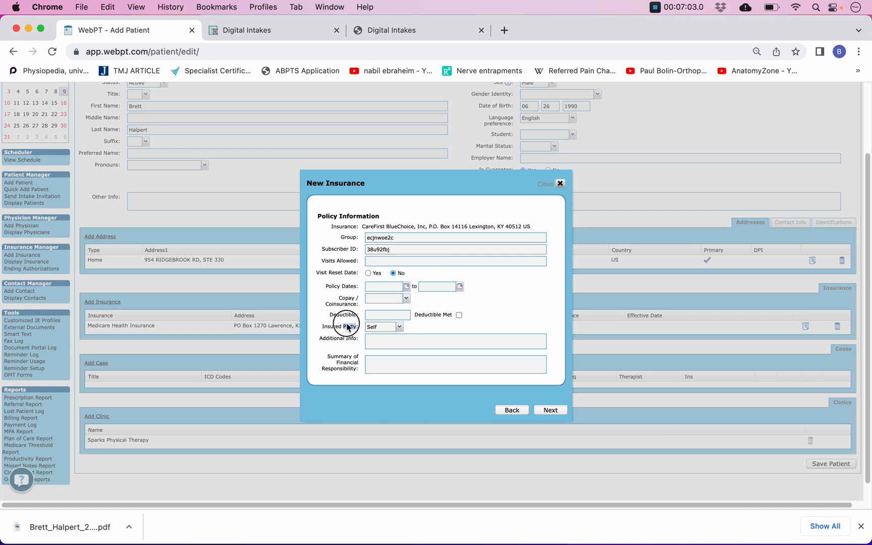
- Set the CareFirst policy's insured party to Spouse and check the insured's relation to the patient in the intake PDF
left_click(399, 327)
left_click(385, 345)
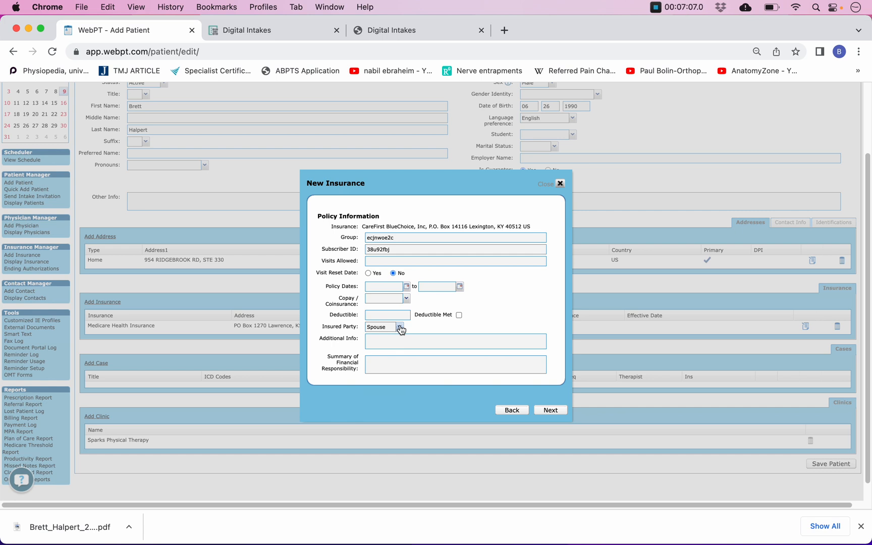
left_click(400, 328)
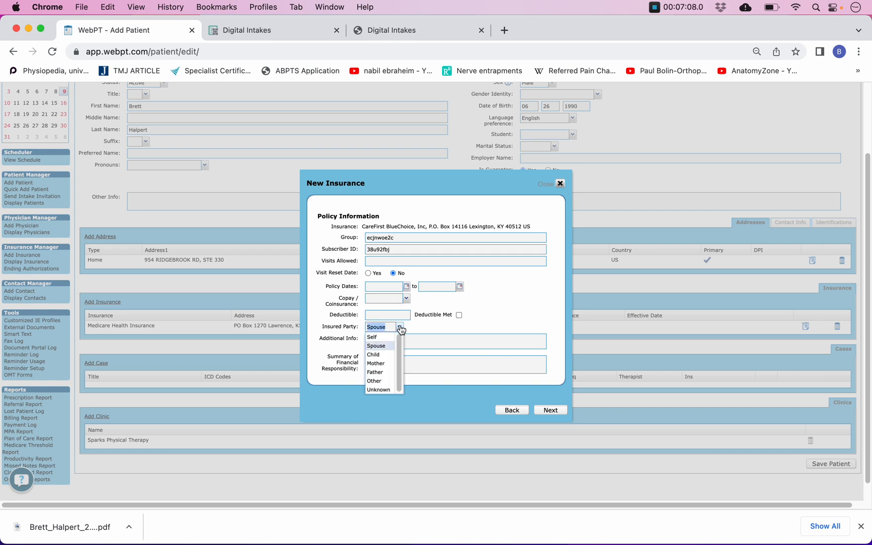
left_click(376, 345)
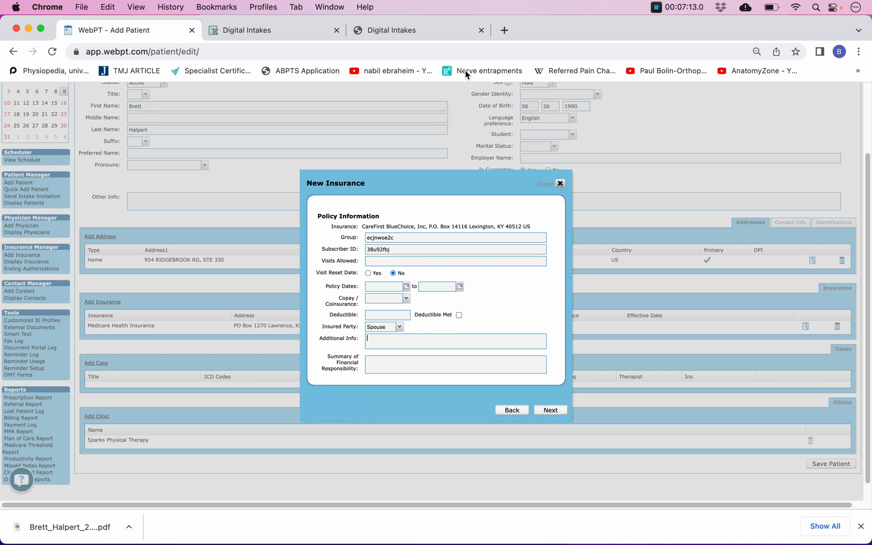
left_click(390, 30)
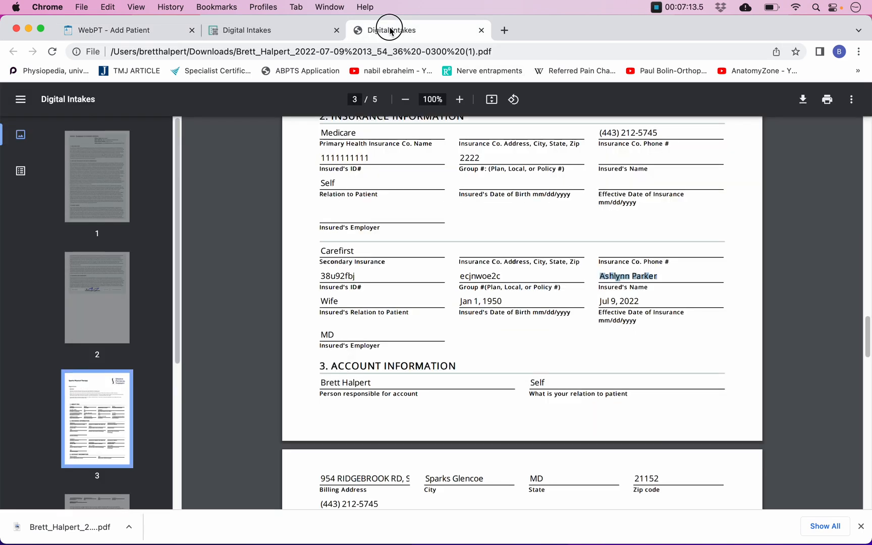
left_click(331, 299)
triple_click(358, 312)
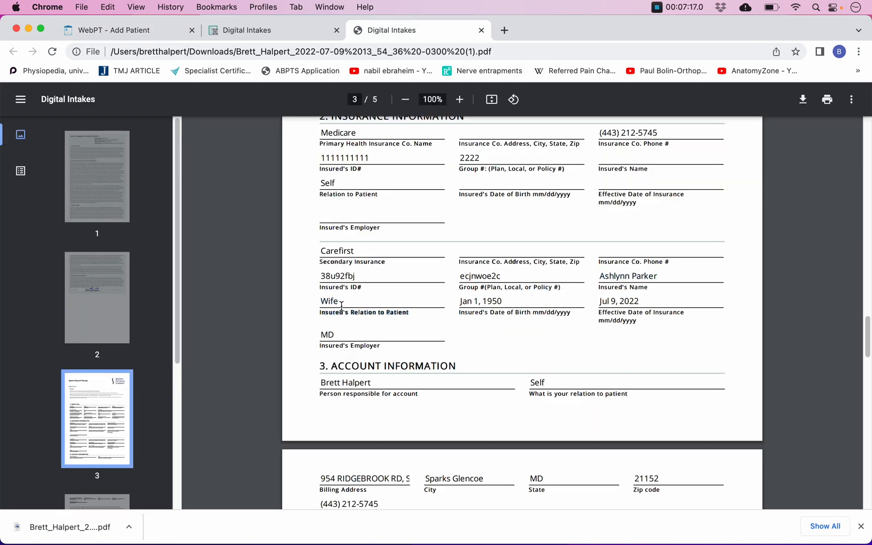
double_click(326, 300)
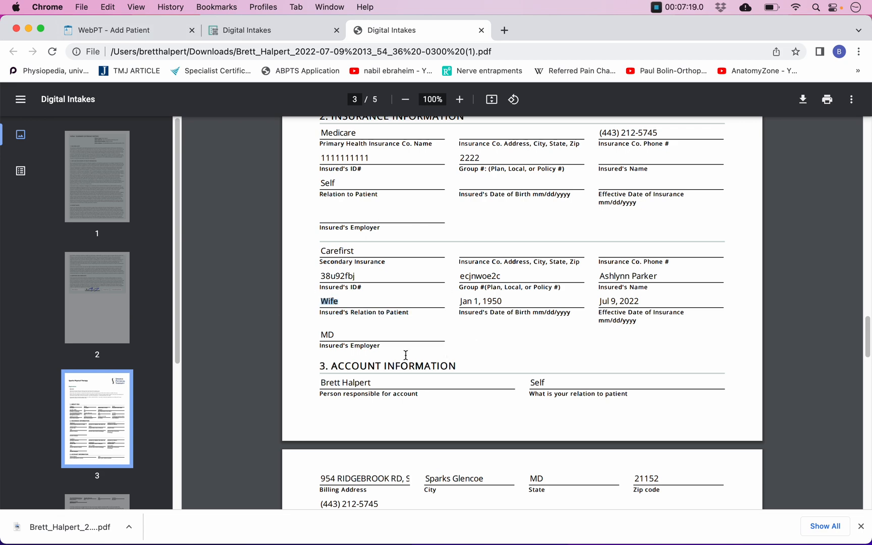
left_click(337, 306)
left_click(117, 31)
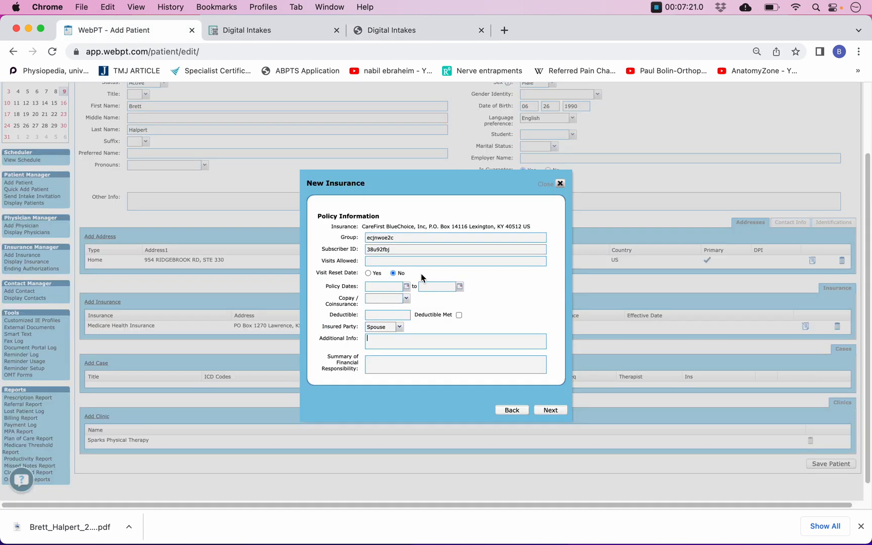
- Reselect Spouse as the insured party and fill in the insured party's address by copying it from the patient
left_click(400, 327)
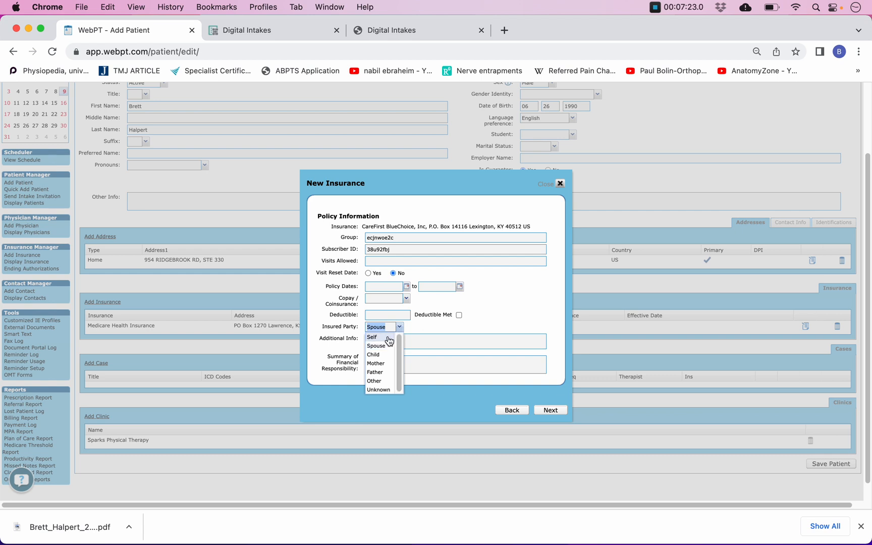
left_click(393, 336)
left_click(400, 330)
left_click(398, 346)
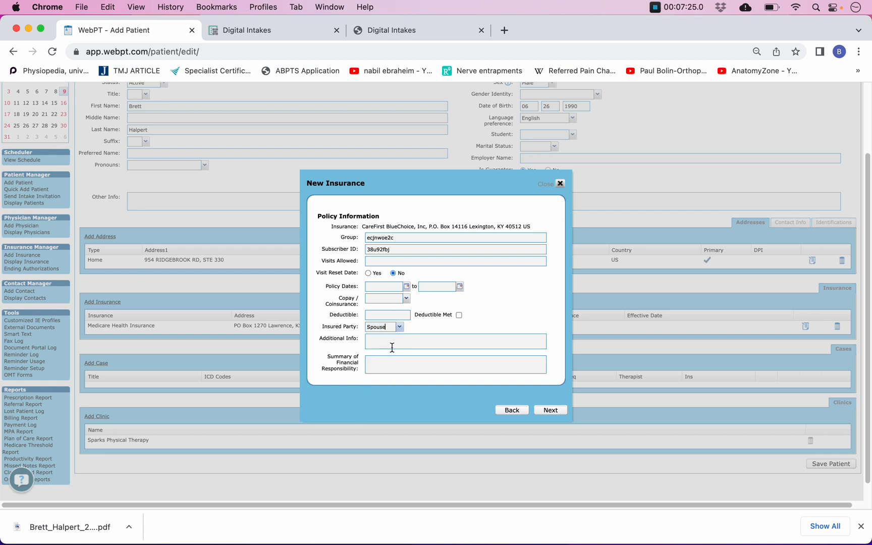
left_click(551, 410)
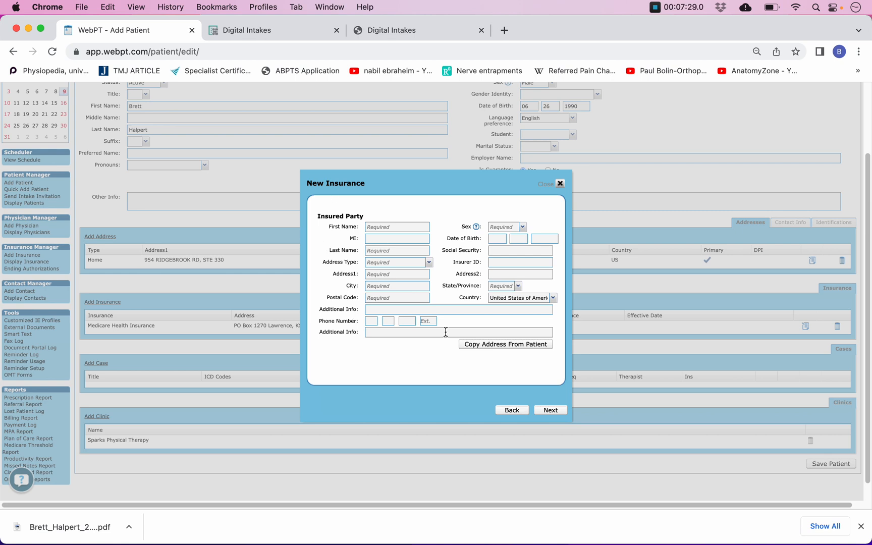
left_click(505, 348)
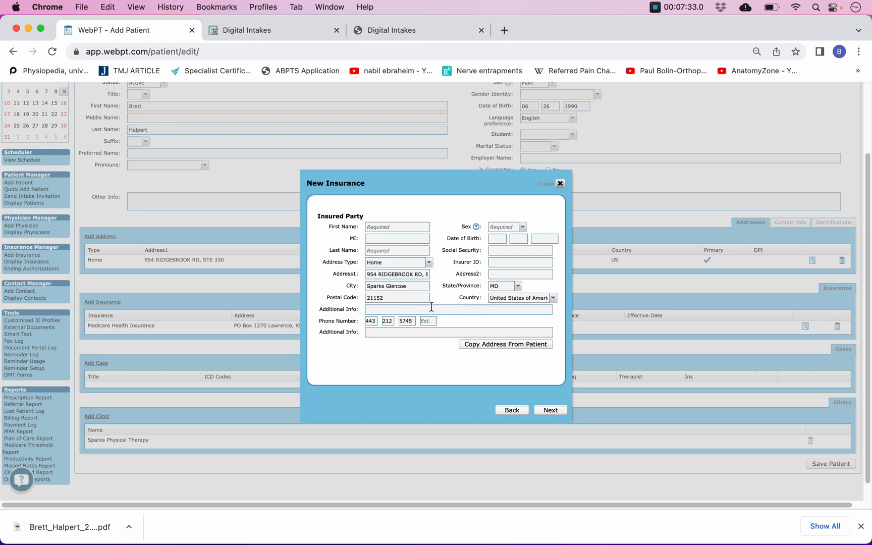
- Copy the secondary insured's first name from the intake PDF into the insured party's First Name field
left_click(374, 228)
left_click(394, 30)
double_click(615, 274)
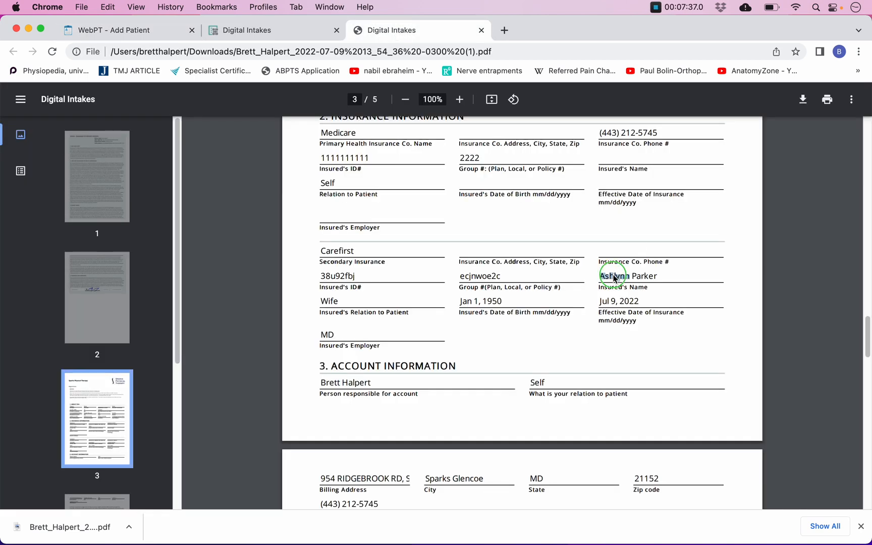
right_click(614, 276)
left_click(626, 302)
left_click(151, 30)
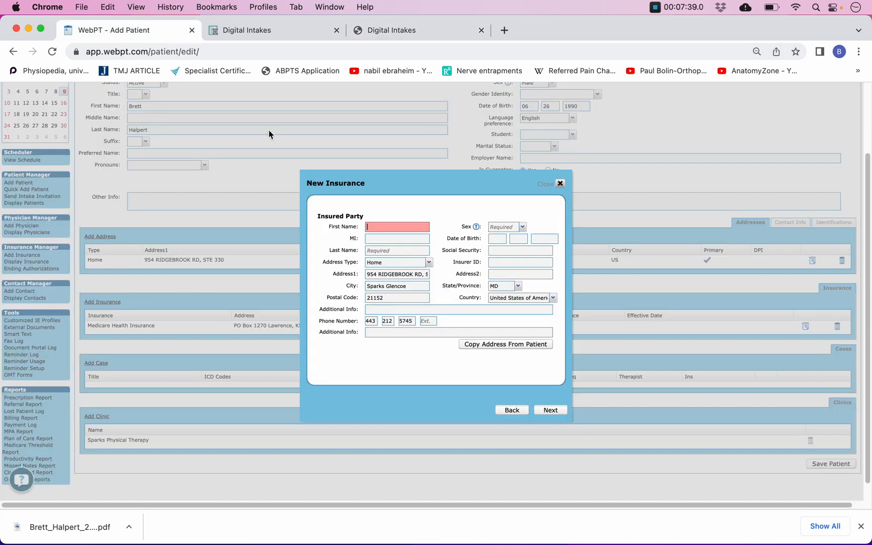
right_click(372, 222)
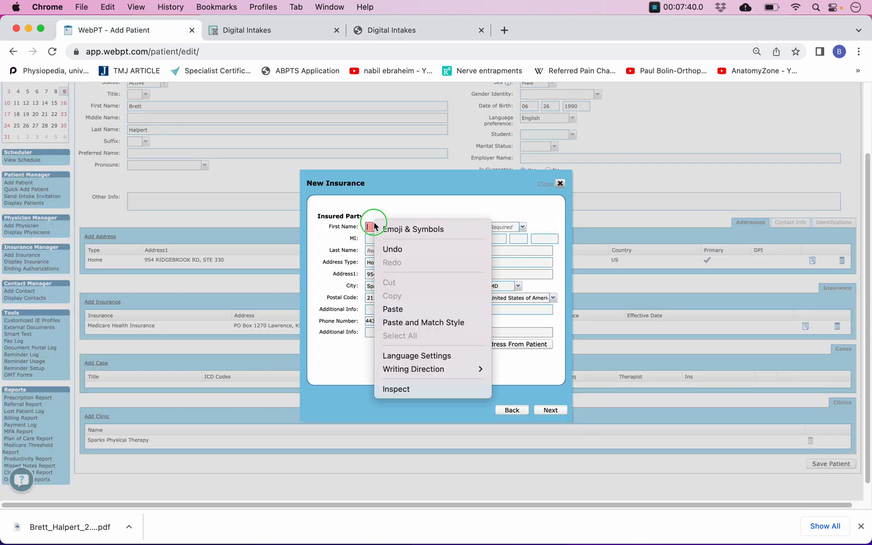
left_click(407, 307)
- Copy the secondary insured's last name from the intake PDF into the insured party's Last Name field
left_click(387, 30)
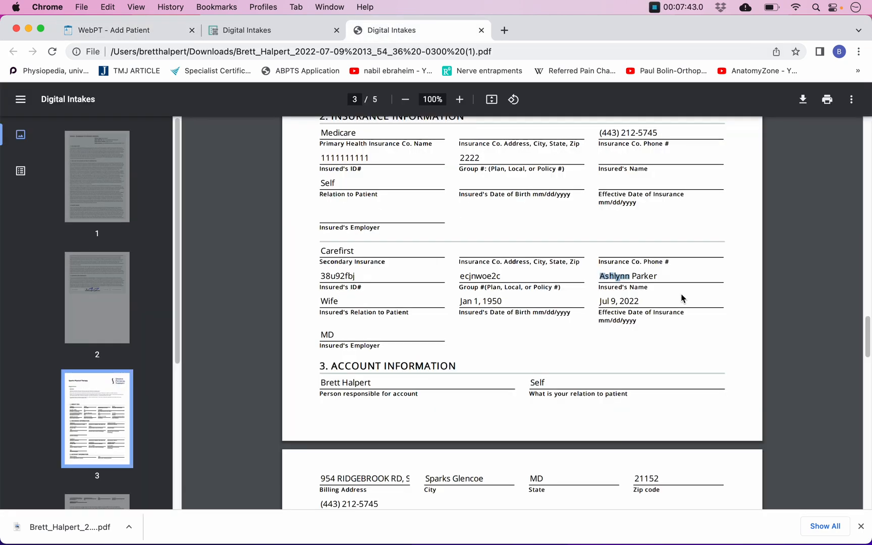
double_click(646, 275)
right_click(632, 268)
key("Escape")
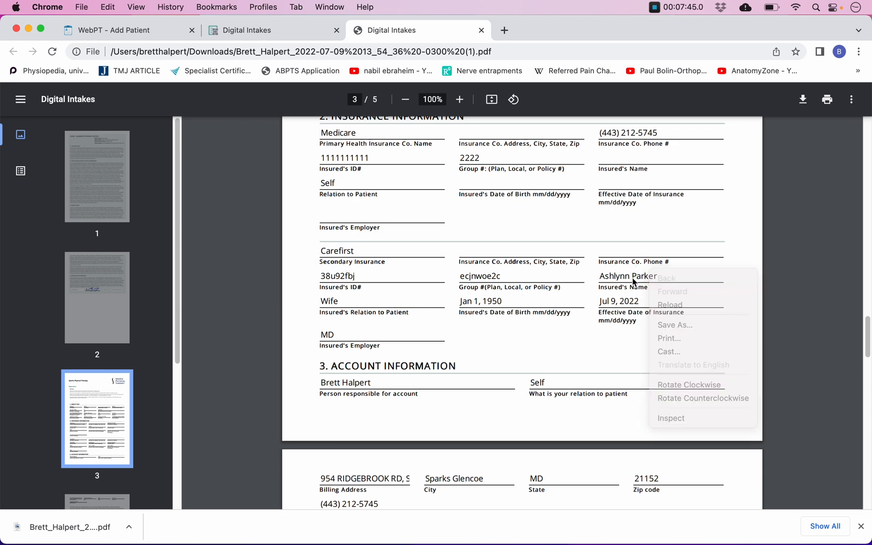
right_click(640, 277)
left_click(656, 304)
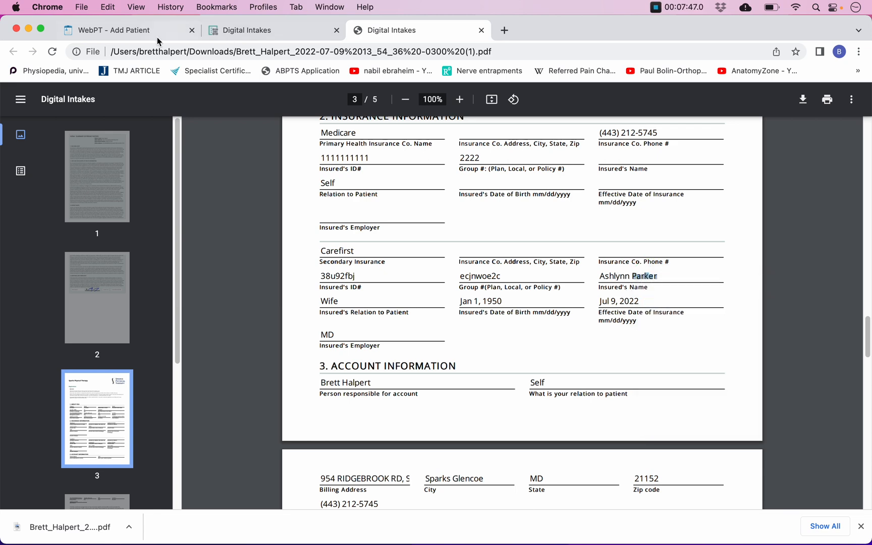
left_click(154, 37)
right_click(386, 251)
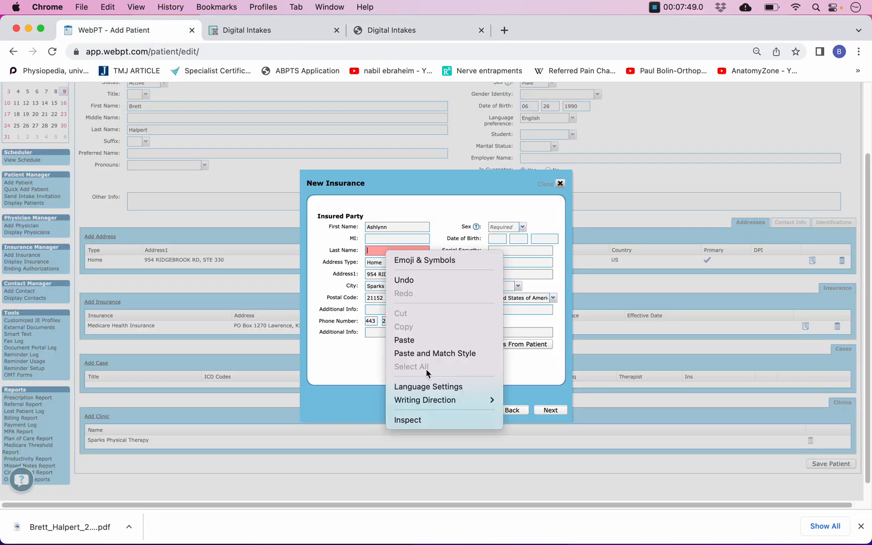
left_click(404, 341)
- Set the insured party's sex to Female
left_click(521, 227)
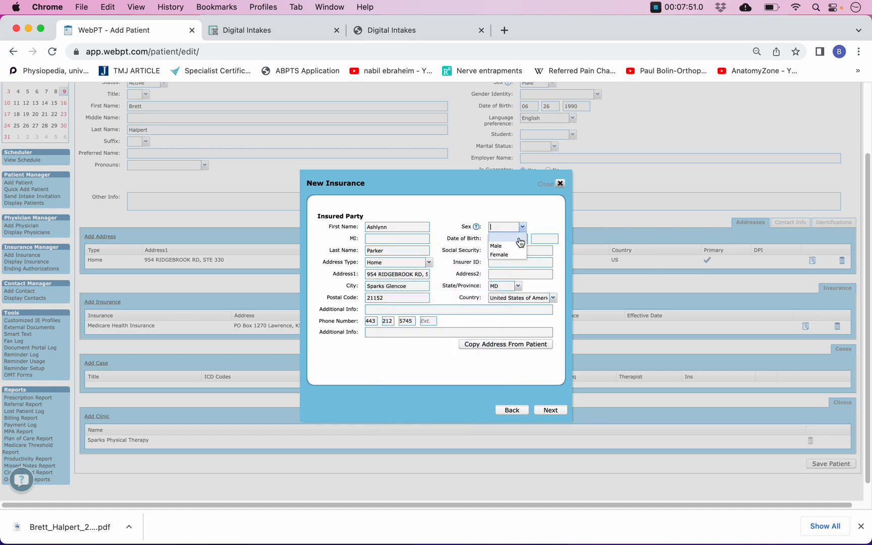
left_click(511, 247)
left_click(522, 227)
left_click(515, 254)
- Look up the secondary insured's birth month in the intake PDF and enter it in the insured party's Date of Birth
left_click(451, 30)
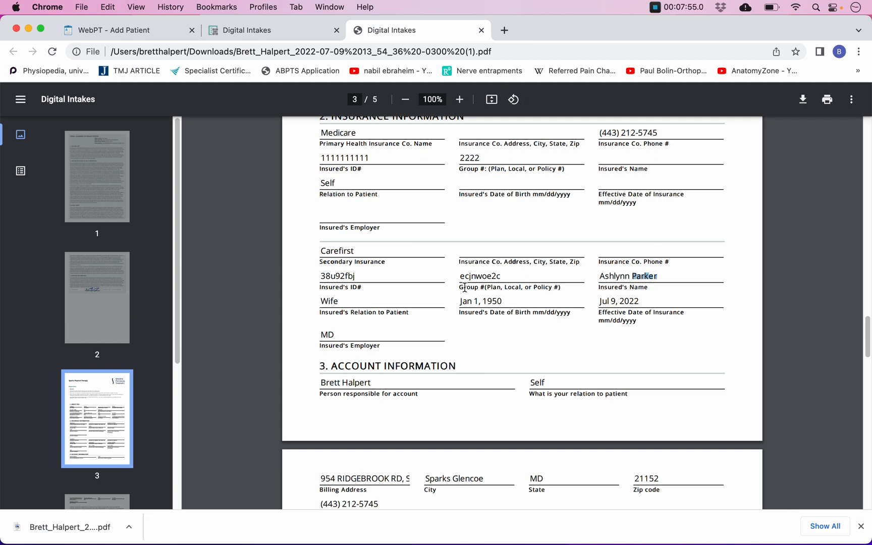
left_click(479, 296)
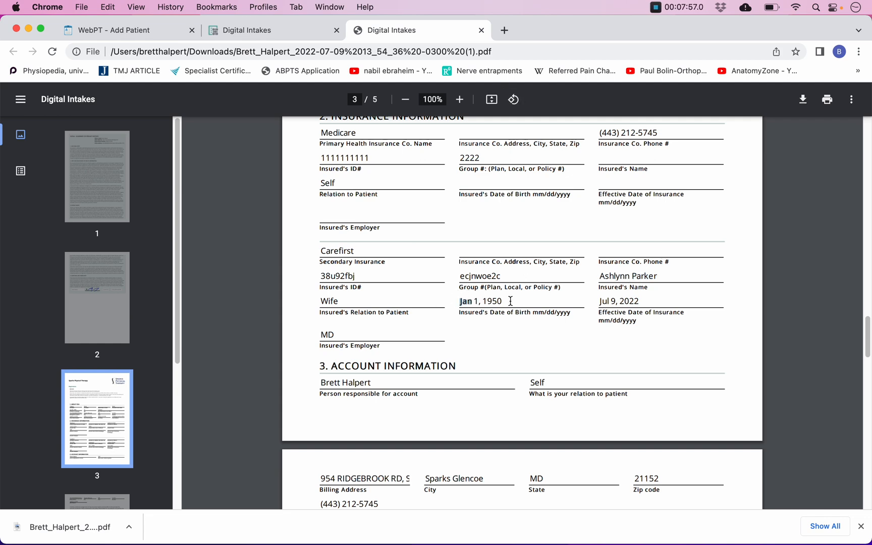
right_click(467, 303)
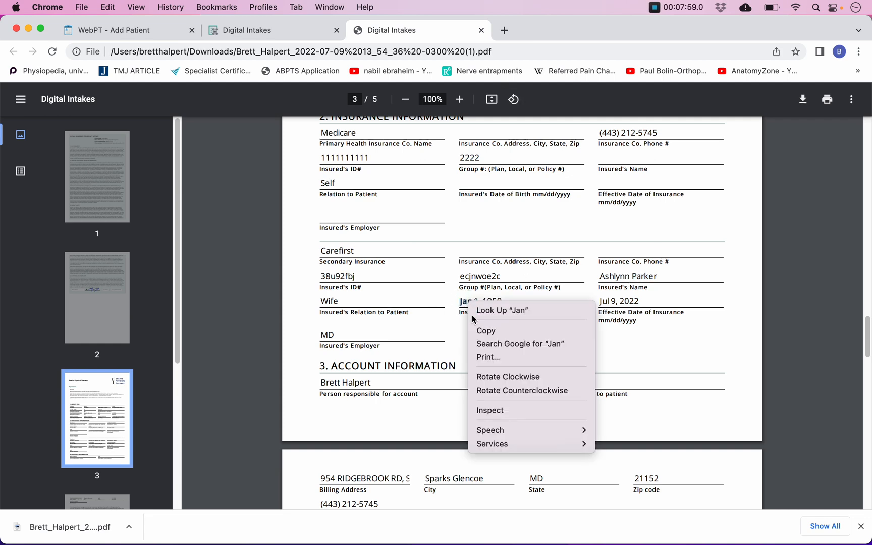
left_click(479, 329)
left_click(166, 32)
left_click(499, 239)
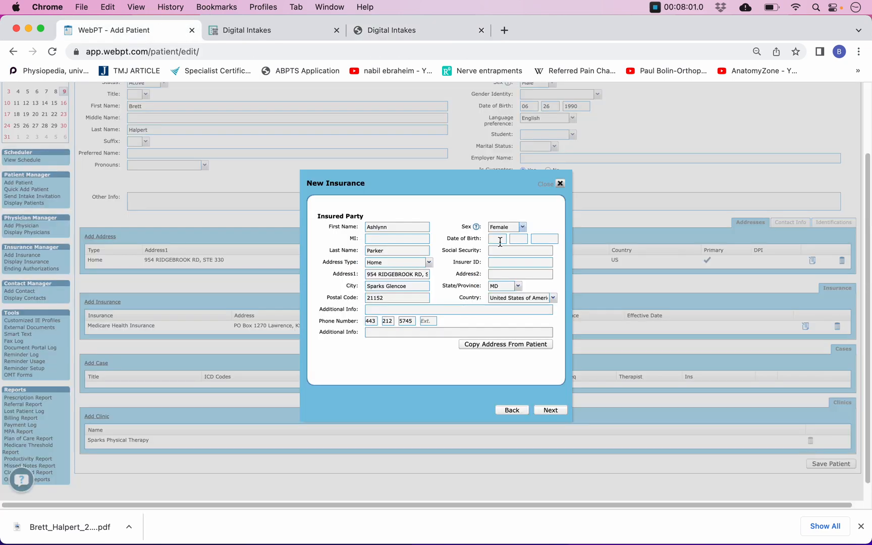
right_click(500, 237)
left_click(525, 324)
key("Tab")
- Transfer the secondary insured's birth day from the intake PDF to the day field of the Date of Birth
left_click(385, 29)
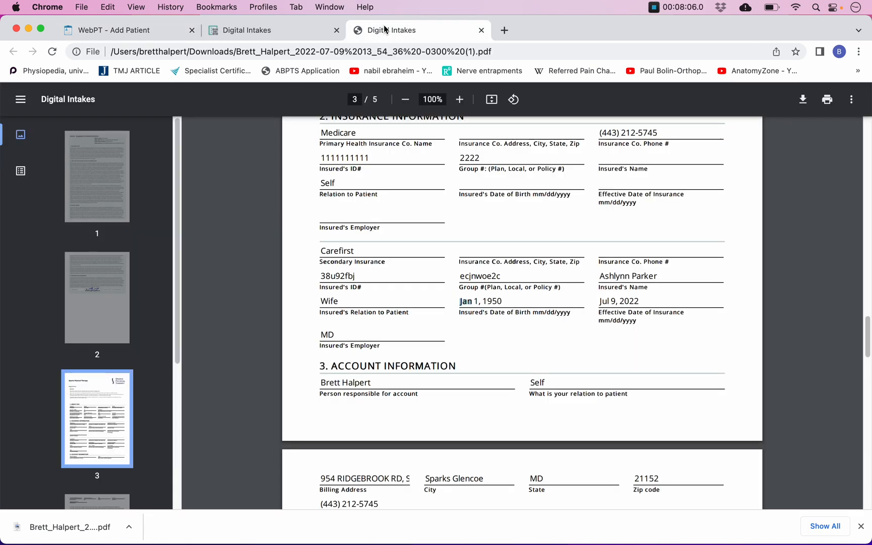
left_click(482, 304)
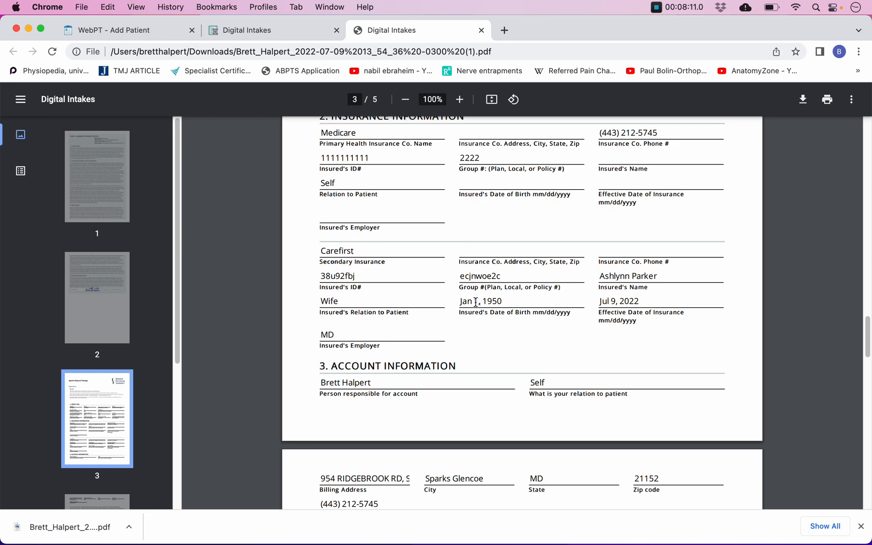
right_click(477, 305)
left_click(492, 332)
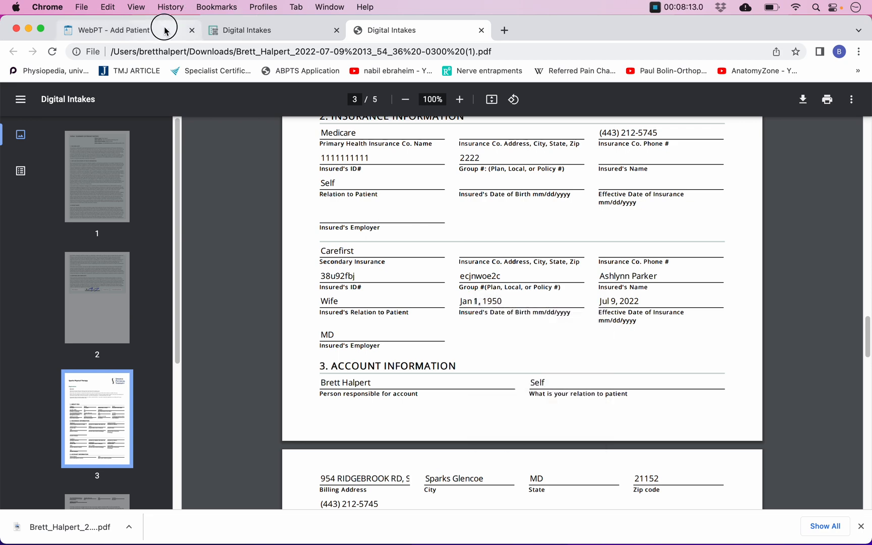
left_click(164, 29)
right_click(514, 240)
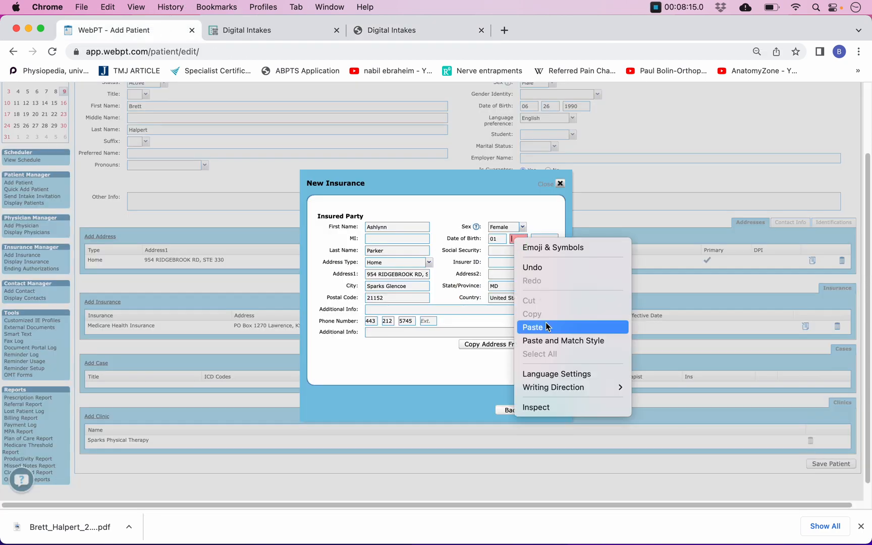
left_click(547, 329)
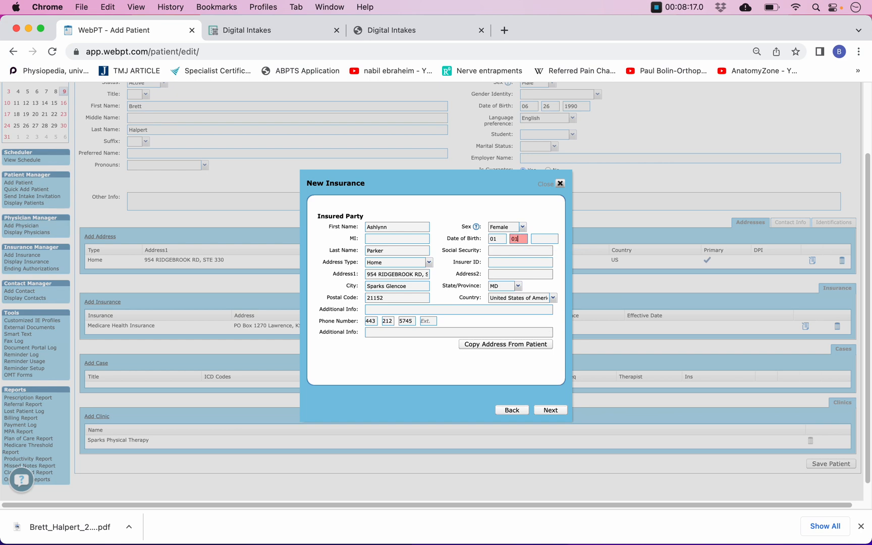
- Copy the secondary insured's birth year from the intake PDF into the Date of Birth and finish adding the CareFirst insurance with the existing guarantor
left_click(390, 30)
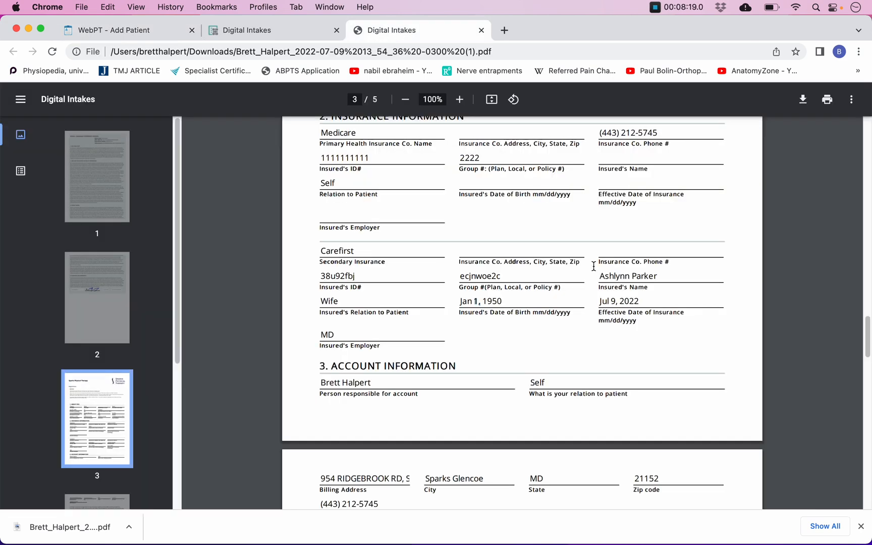
double_click(492, 304)
right_click(492, 304)
left_click(489, 302)
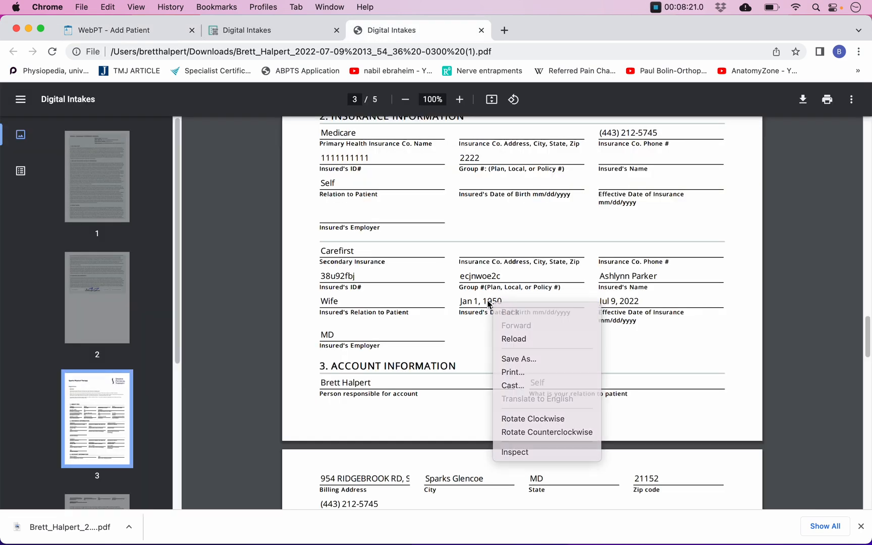
double_click(487, 301)
right_click(487, 301)
left_click(505, 327)
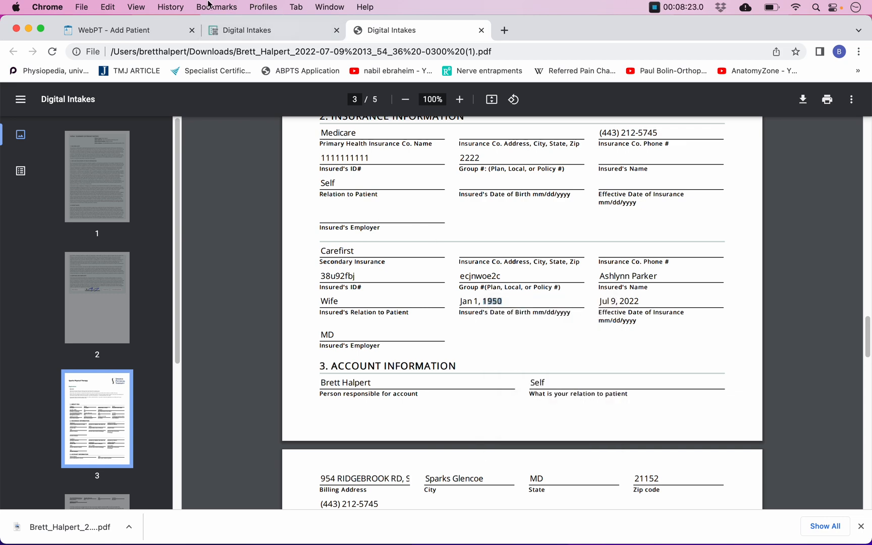
left_click(197, 30)
right_click(544, 239)
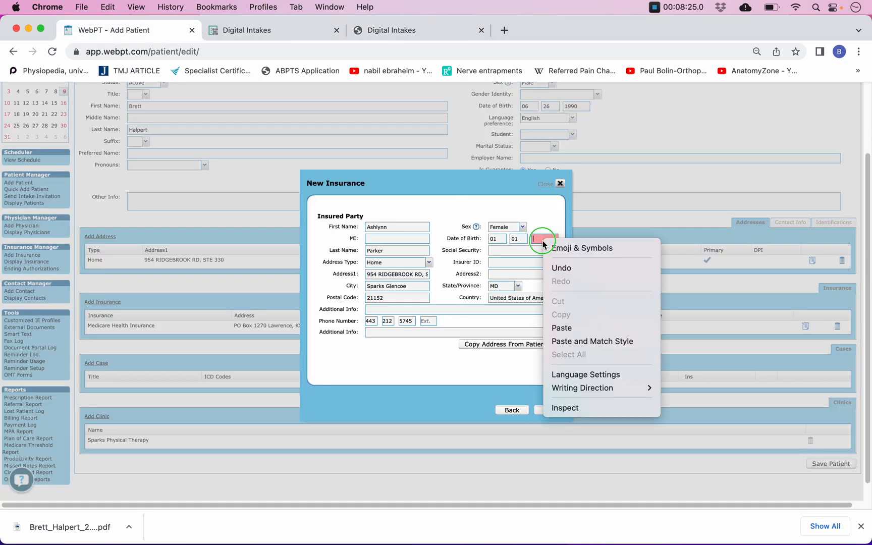
left_click(580, 330)
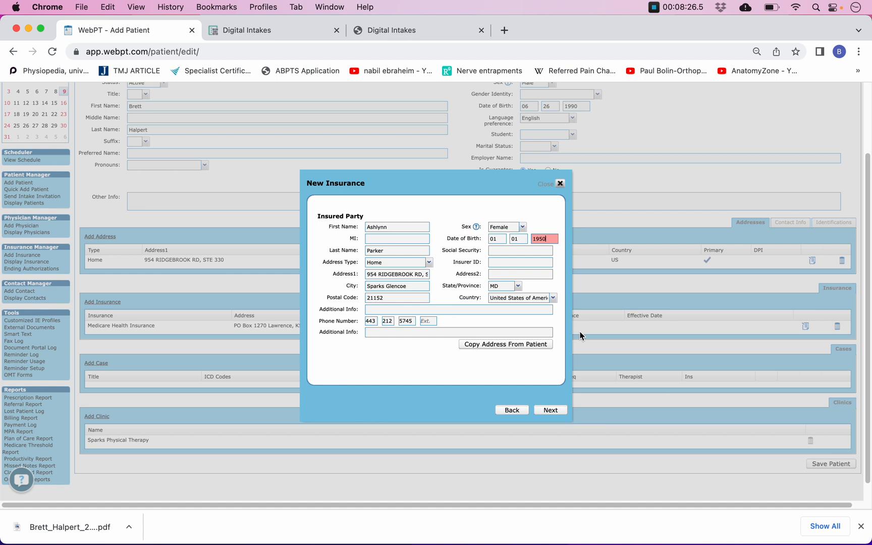
left_click(549, 410)
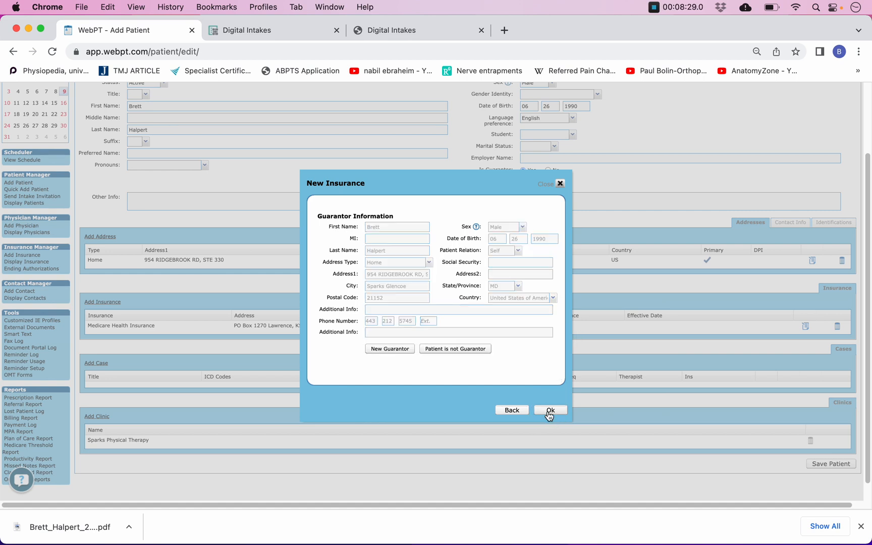
left_click(550, 410)
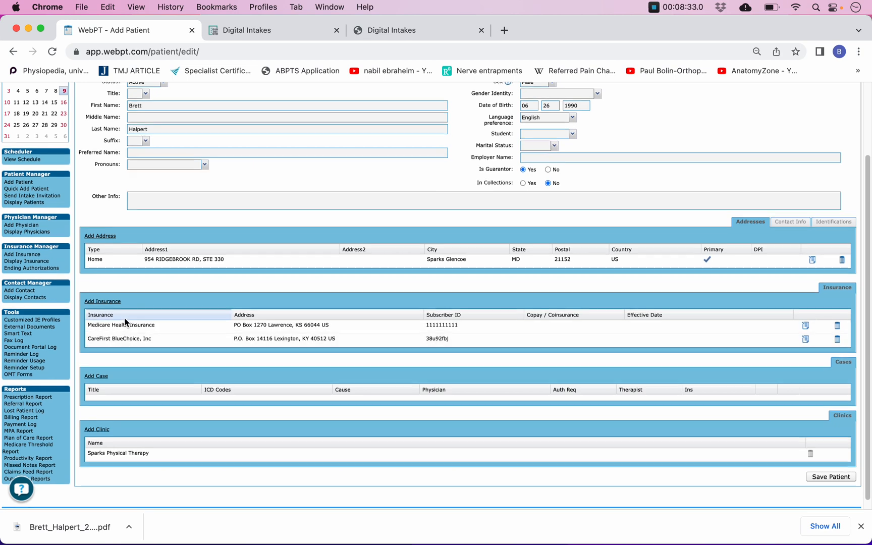
- Start a new case for the patient and title it "Low back Pain", copied from the reason for visit in the intake PDF
scroll(123, 326, "down", 1)
left_click(100, 368)
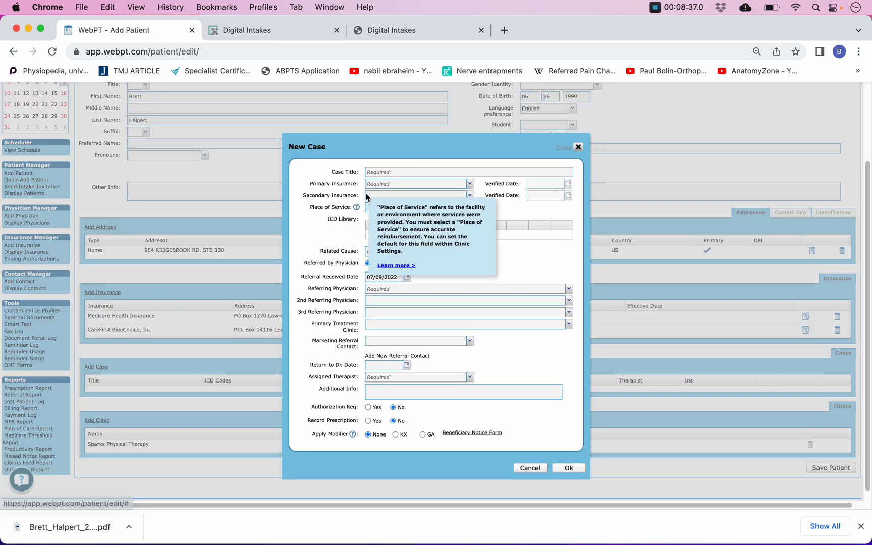
left_click(389, 172)
left_click(374, 30)
scroll(404, 235, "down", 15)
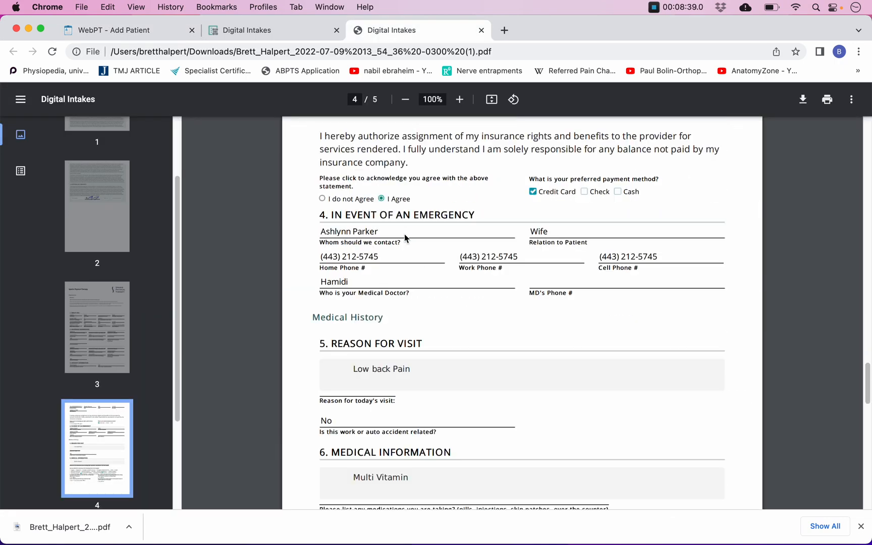
scroll(405, 239, "up", 5)
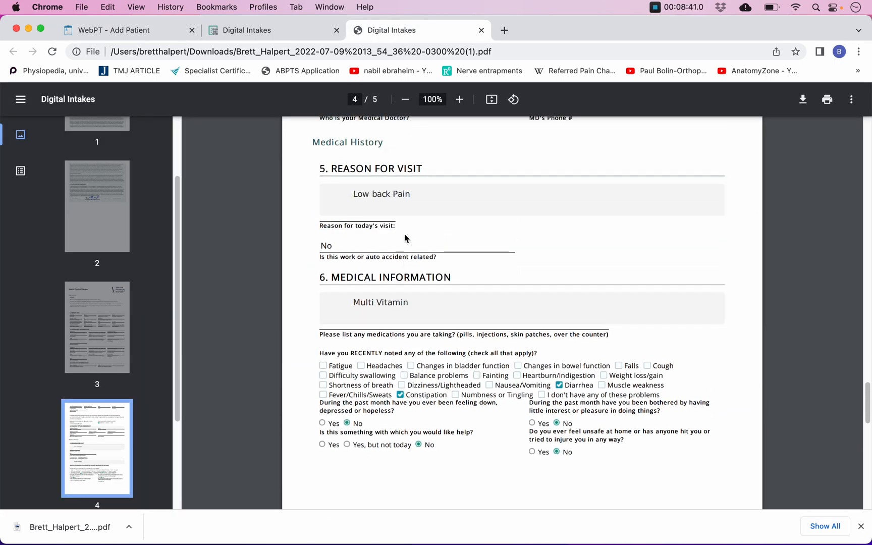
triple_click(384, 188)
triple_click(357, 212)
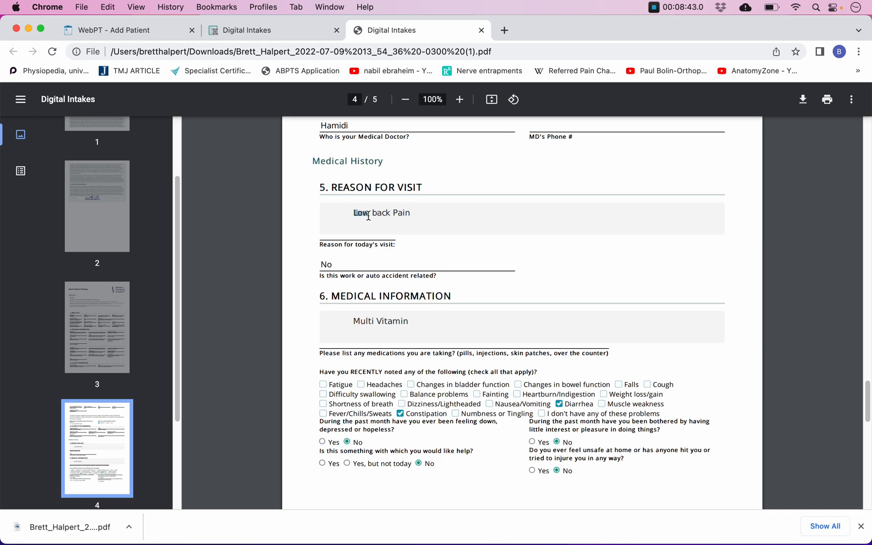
right_click(355, 202)
left_click(374, 236)
left_click(127, 31)
right_click(419, 172)
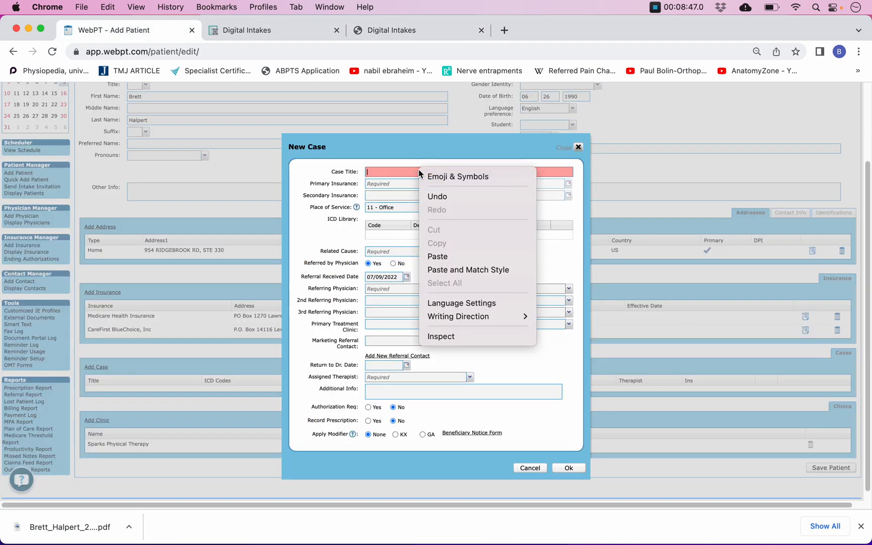
left_click(444, 257)
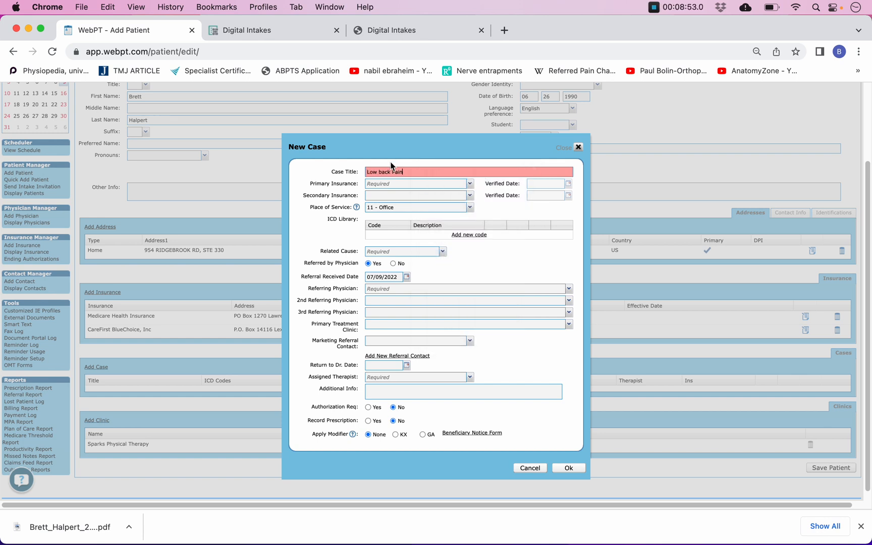
- Set the case's primary insurance to Medicare Health Insurance and its secondary insurance to CareFirst BlueChoice, Inc
left_click(470, 184)
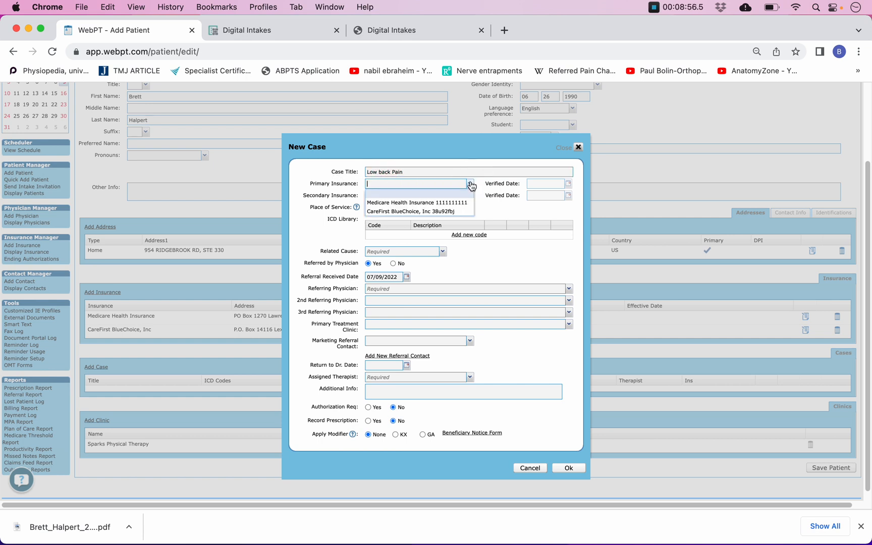
left_click(455, 202)
left_click(470, 197)
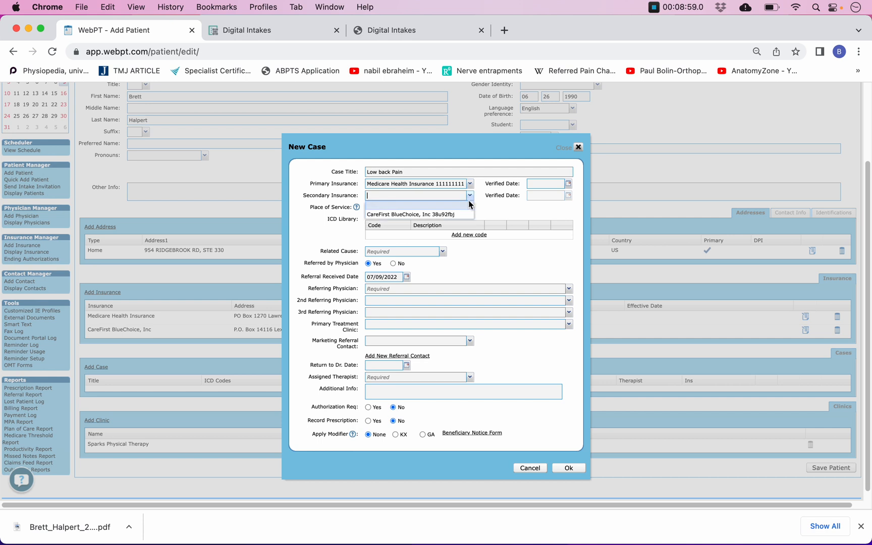
left_click(461, 213)
left_click(470, 184)
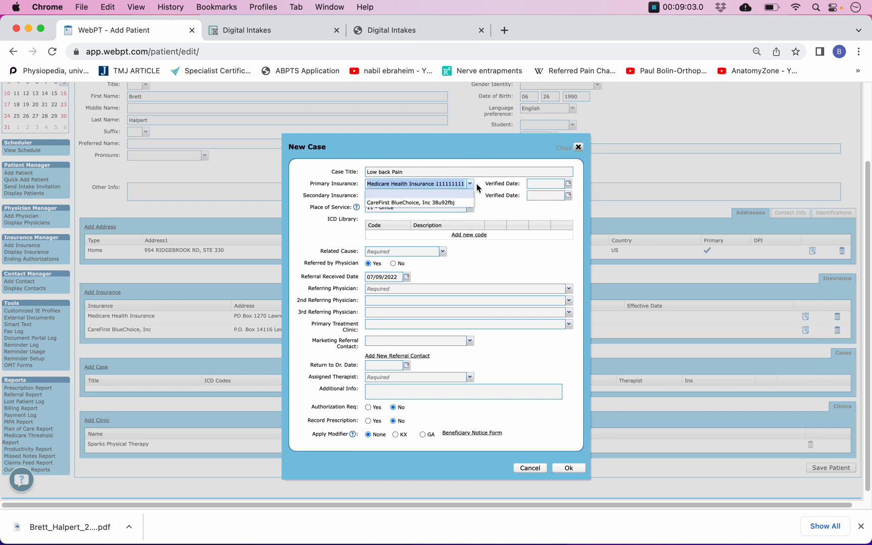
key("Tab")
left_click(337, 184)
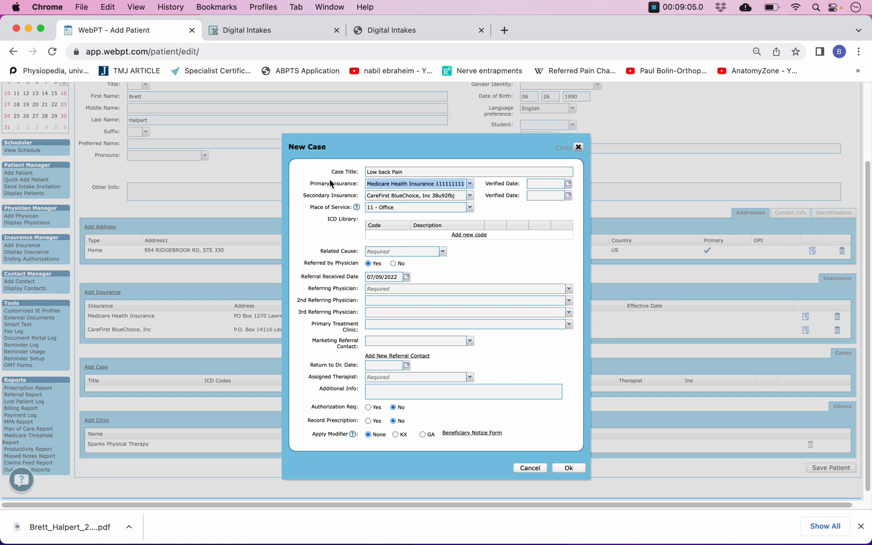
triple_click(331, 186)
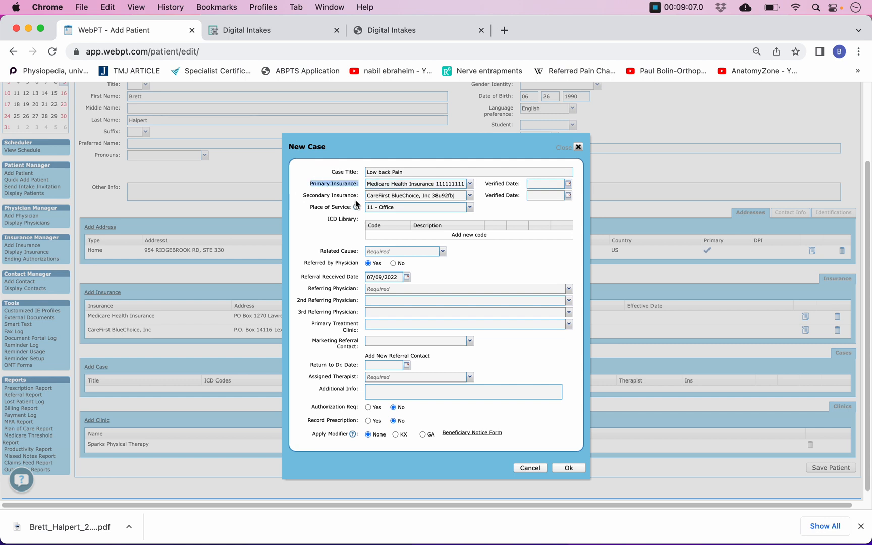
- Set the case's related cause to None of the Above
scroll(396, 258, "down", 1)
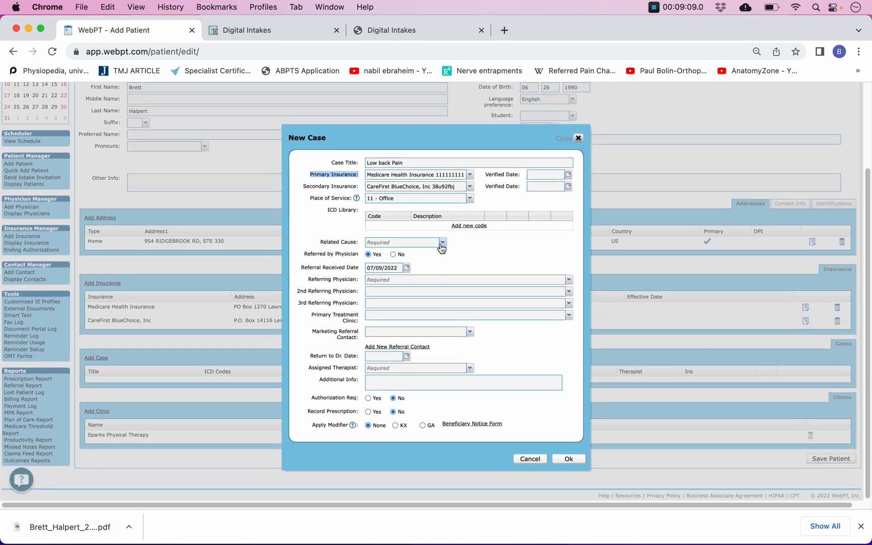
left_click(347, 244)
left_click(443, 243)
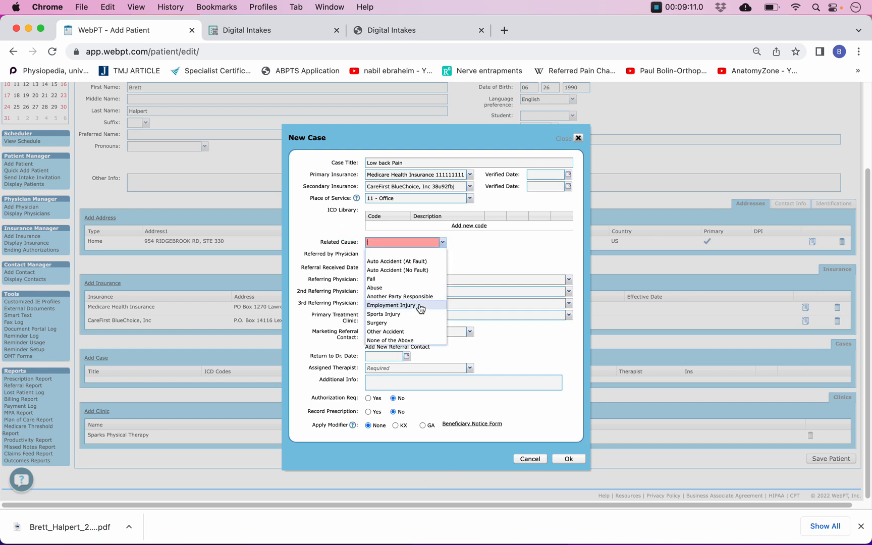
left_click(399, 342)
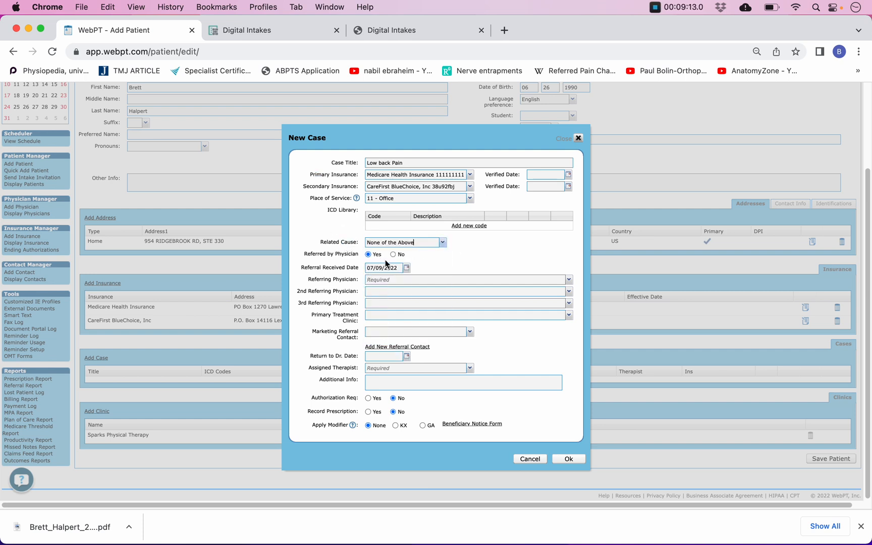
- Check the intake PDF for the patient's referral source and the name of their medical doctor
left_click(437, 31)
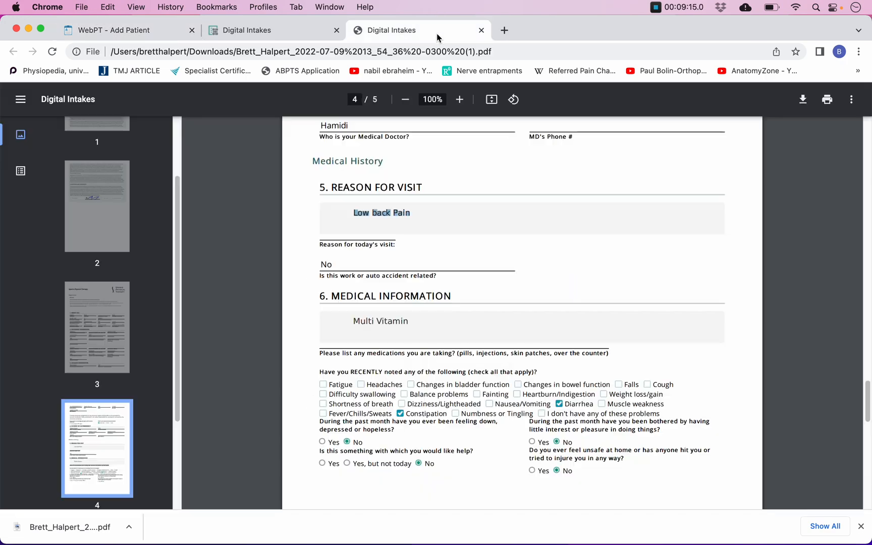
scroll(486, 282, "up", 10)
scroll(486, 282, "up", 15)
scroll(486, 282, "down", 8)
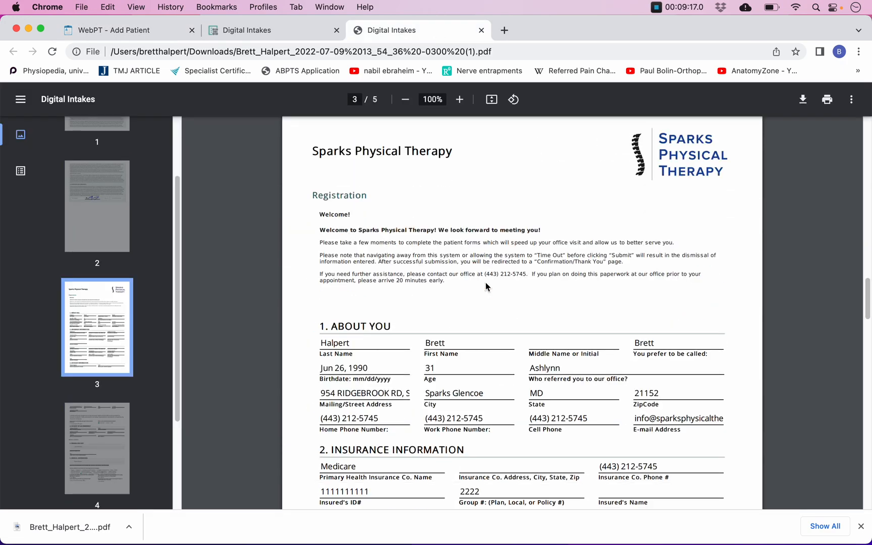
double_click(541, 266)
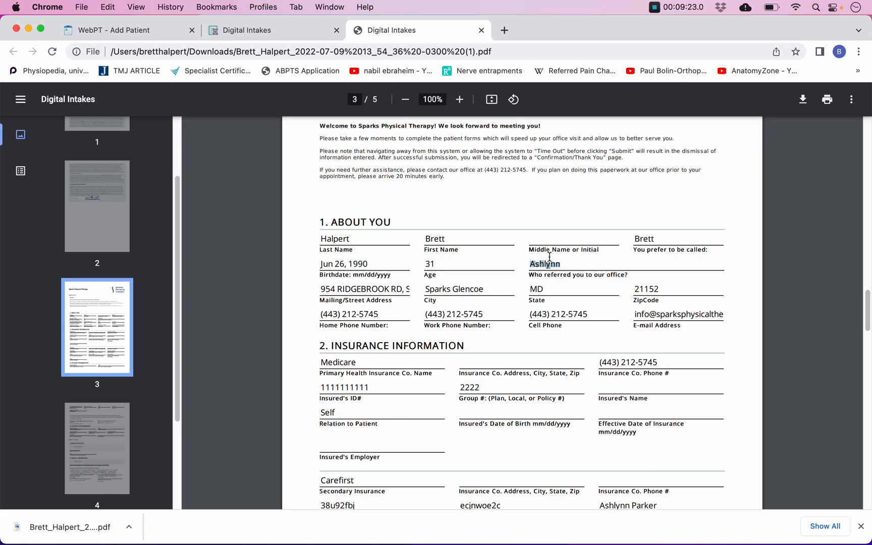
scroll(550, 257, "down", 15)
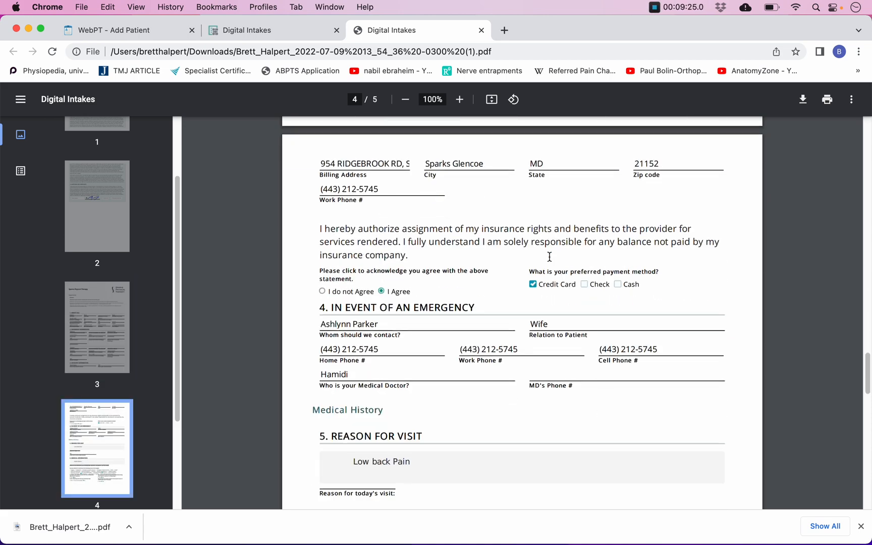
scroll(550, 257, "down", 3)
scroll(373, 313, "up", 1)
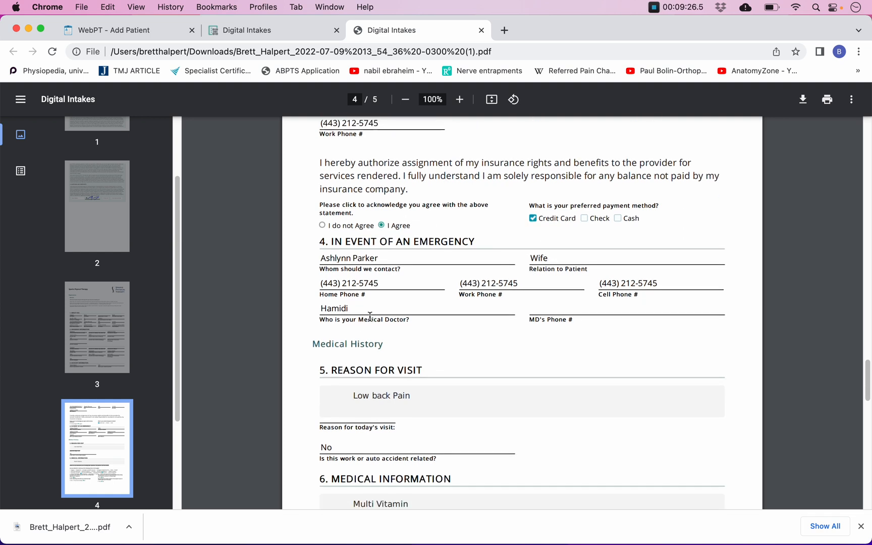
triple_click(328, 320)
double_click(332, 306)
double_click(341, 310)
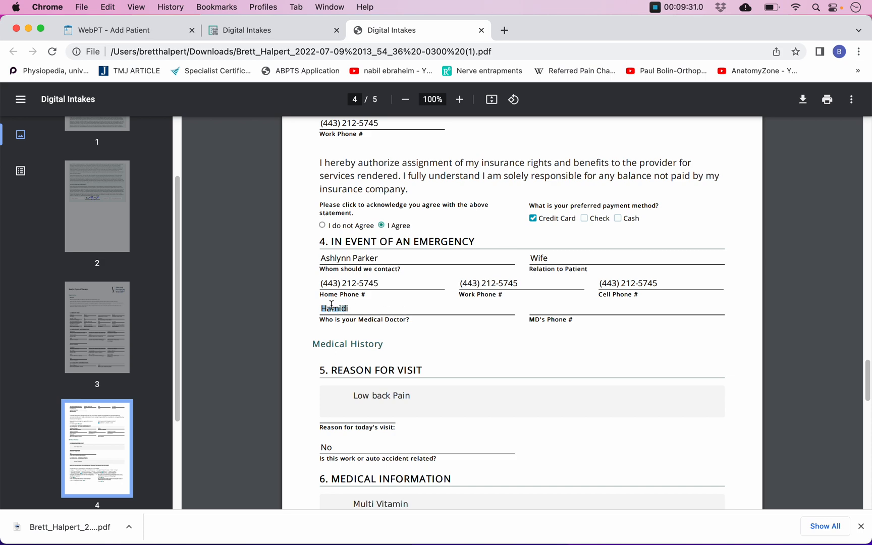
- Set the case's referring physician to the medical doctor named in the intake PDF
left_click(149, 35)
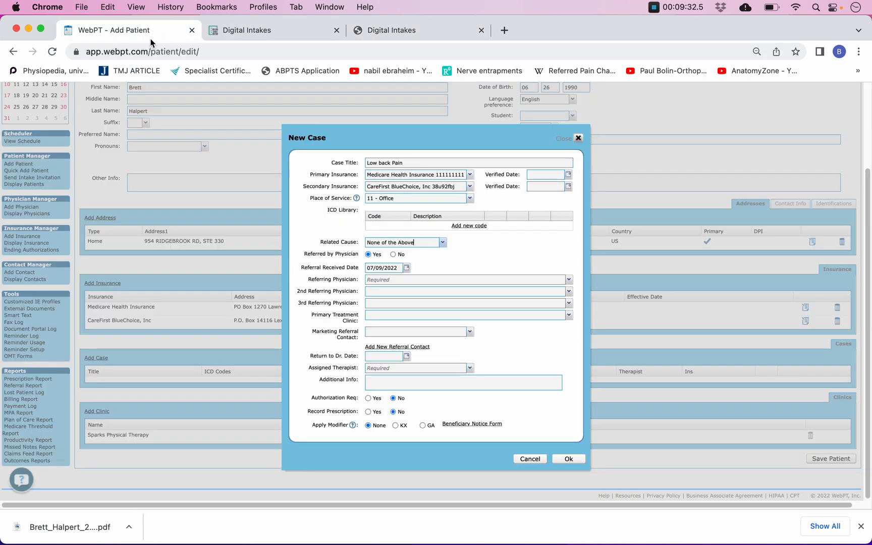
left_click(404, 281)
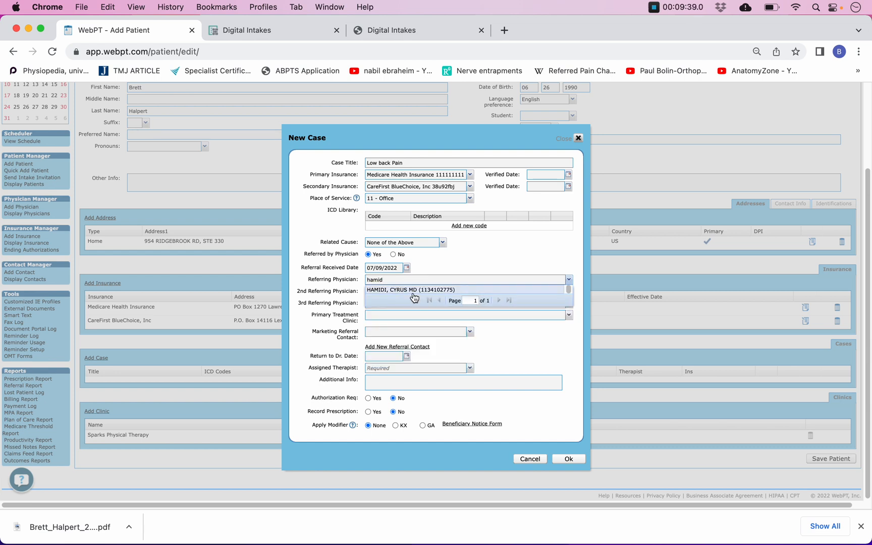
left_click(412, 289)
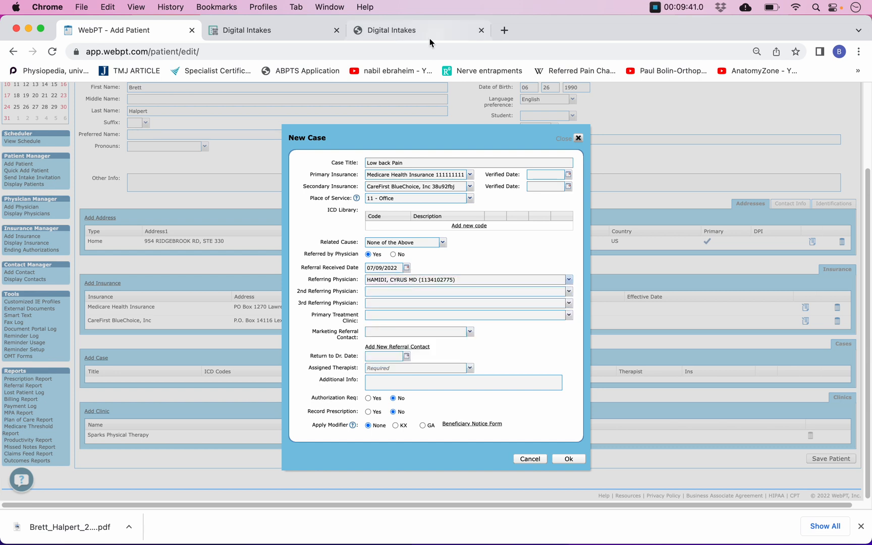
- Replace the case's referring physician with Direct Access
left_click(409, 32)
left_click(124, 32)
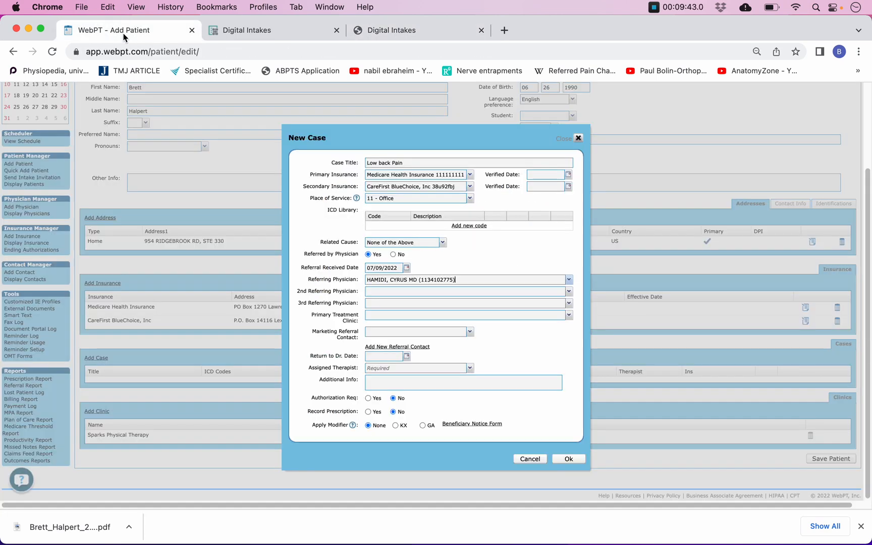
triple_click(413, 282)
type("direct")
left_click(424, 288)
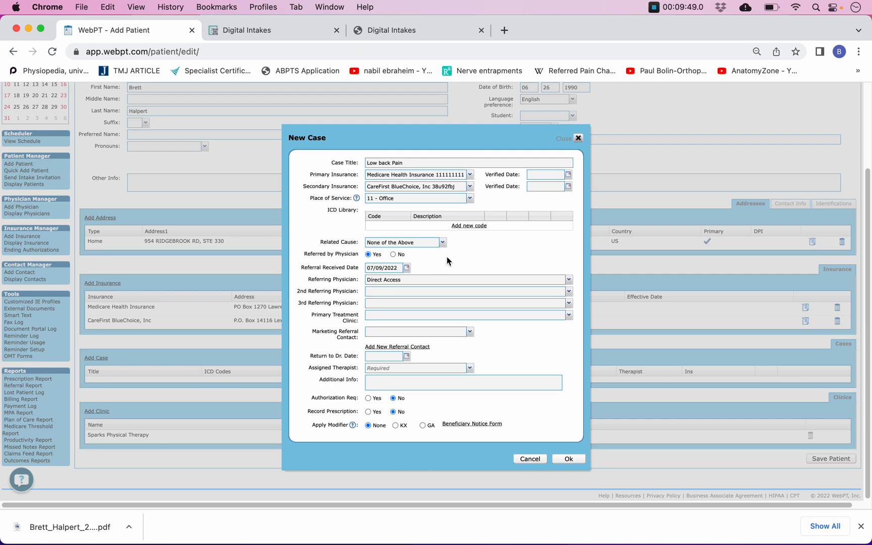
- Recheck the medical doctor in the intake PDF and select that doctor again as the case's referring physician
left_click(387, 31)
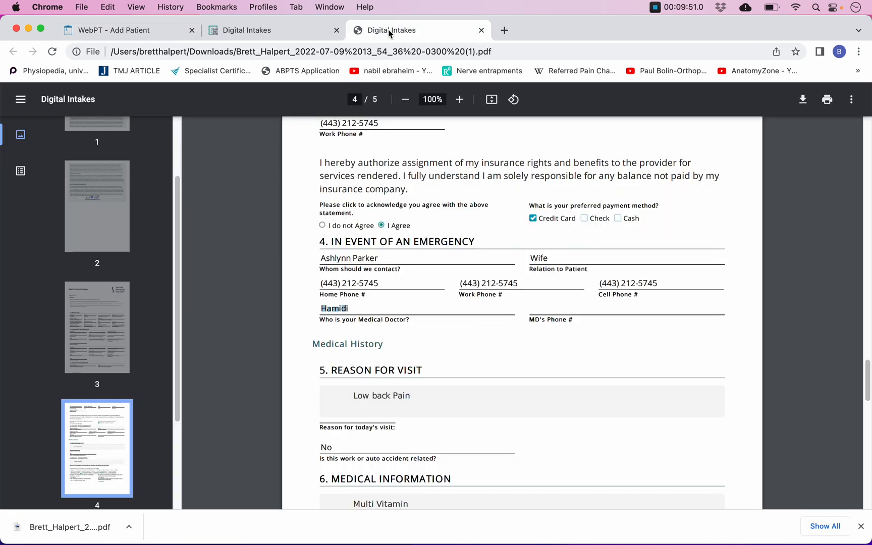
left_click(107, 29)
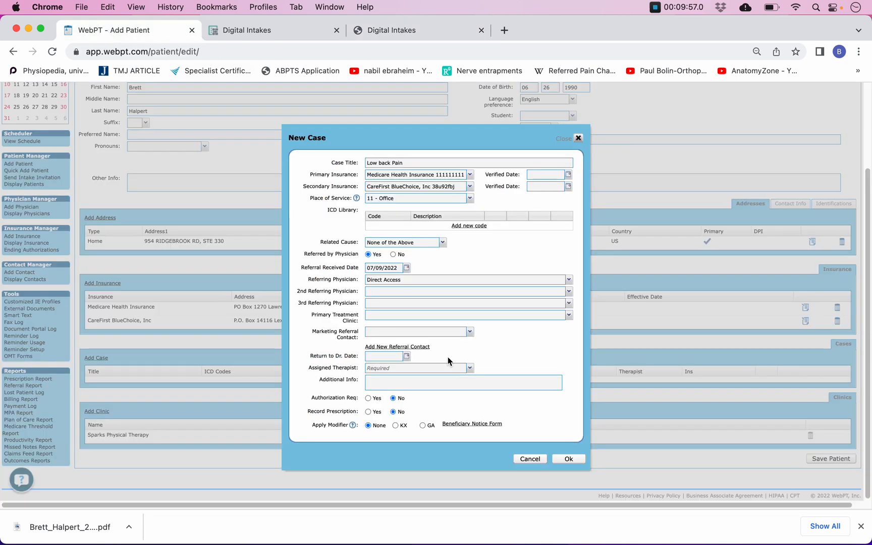
left_click(429, 284)
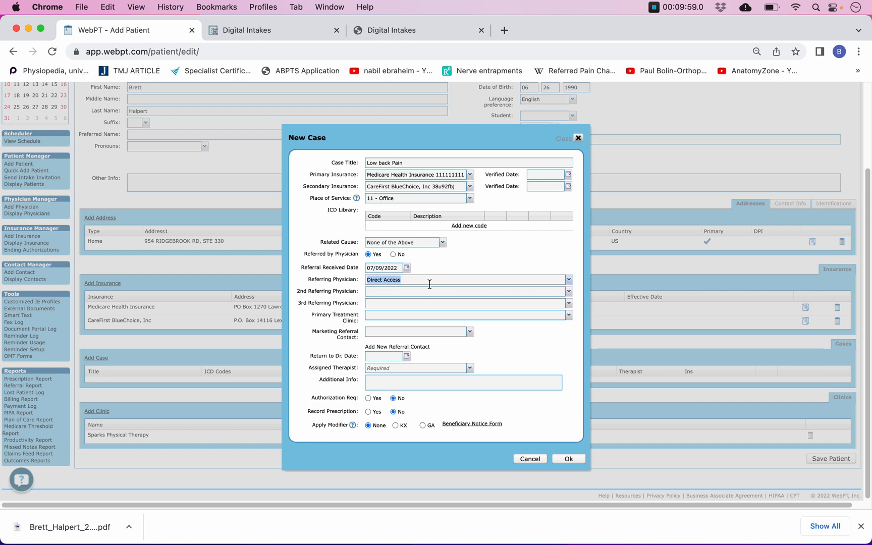
type("ham")
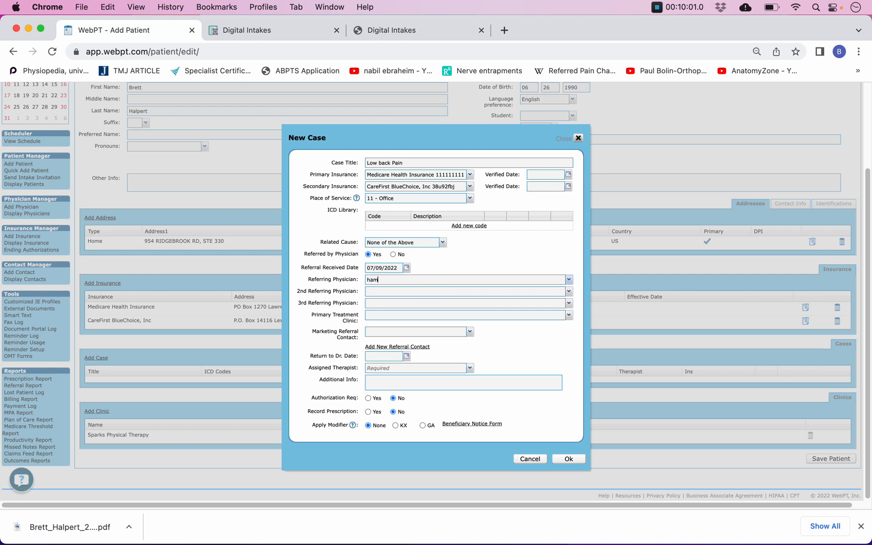
type("idi")
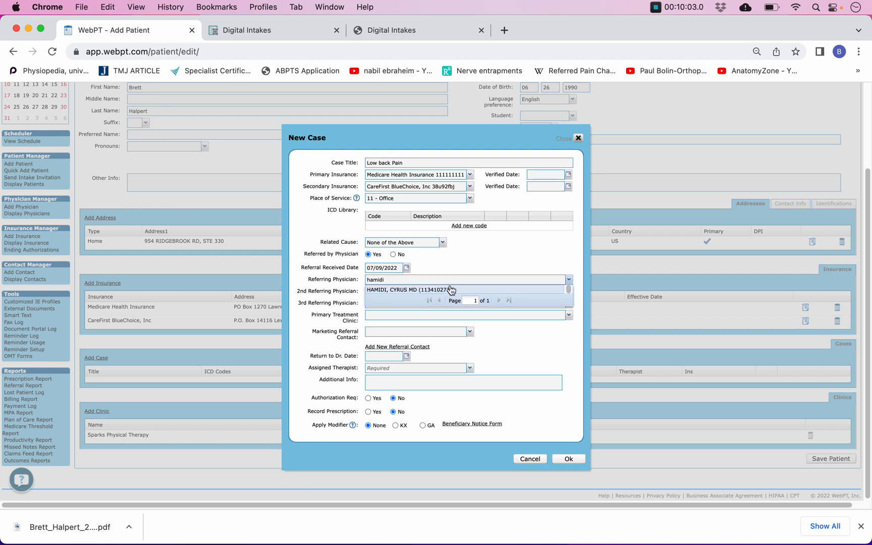
left_click(430, 287)
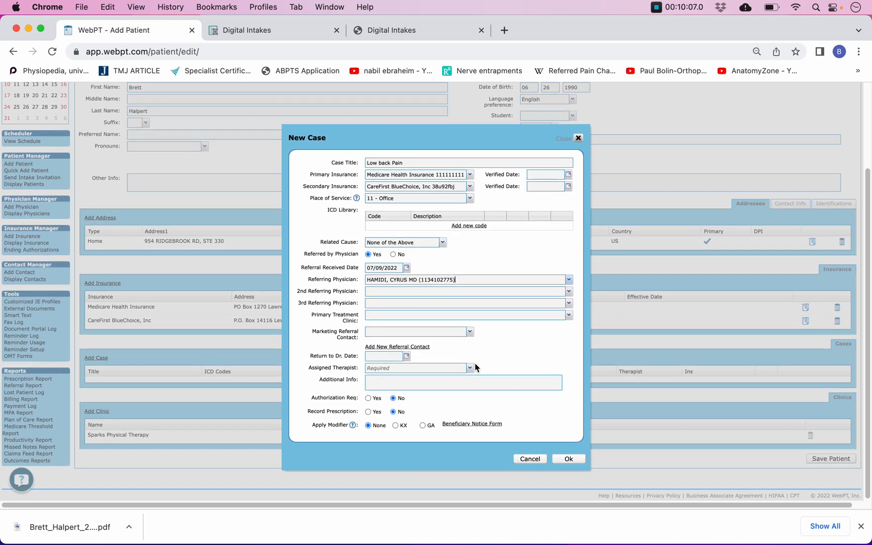
- Assign the second listed therapist to the case and finish adding the case
left_click(470, 369)
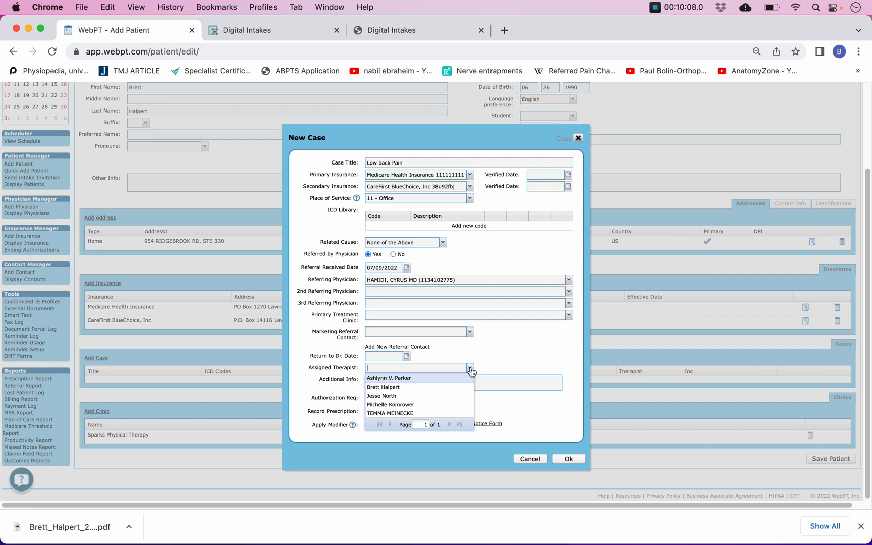
left_click(399, 388)
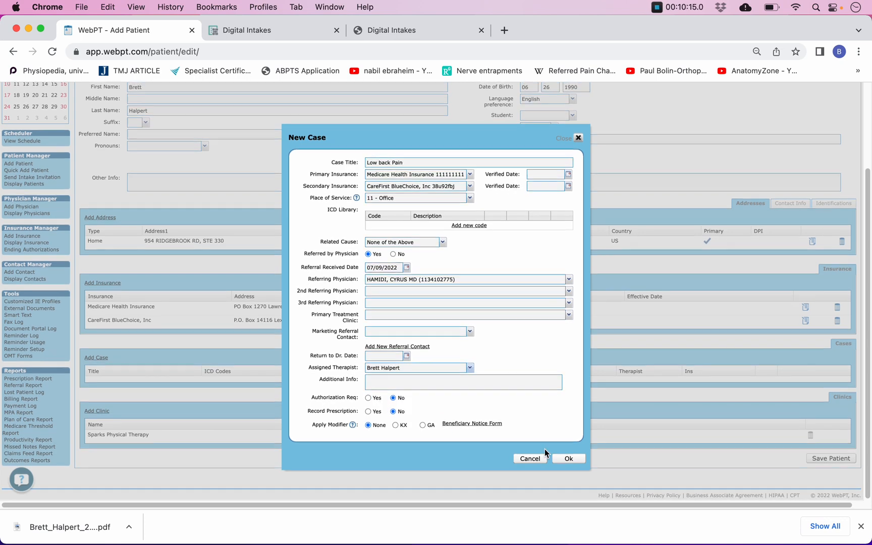
left_click(569, 459)
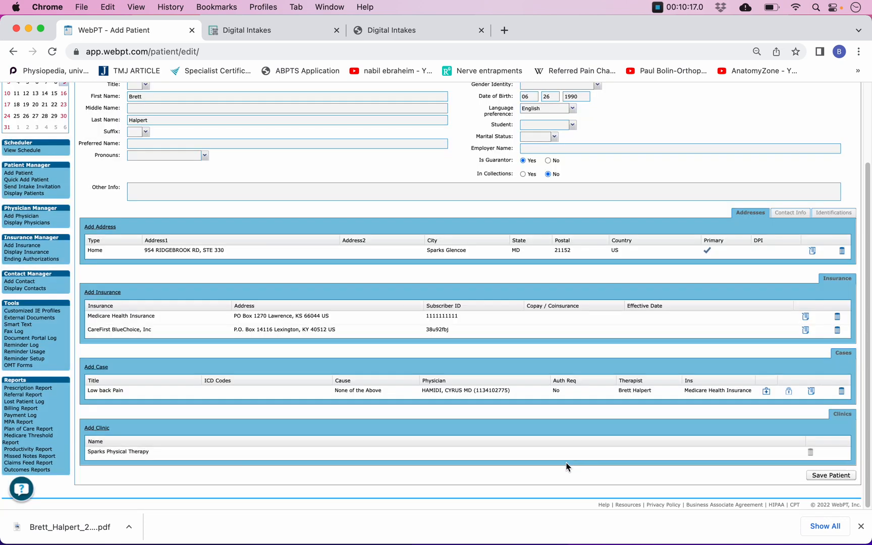
- Save the new patient record and highlight the patient heading on the resulting chart
left_click(831, 475)
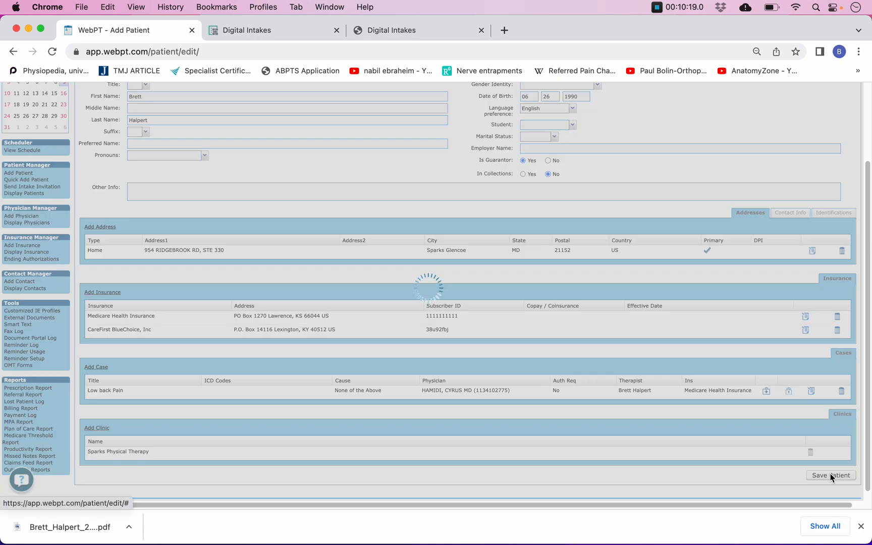
left_click(442, 358)
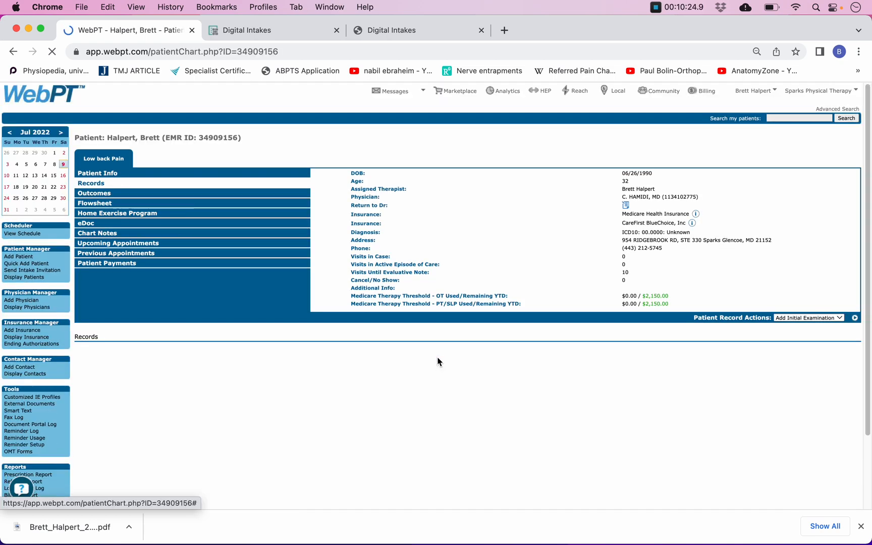
triple_click(144, 138)
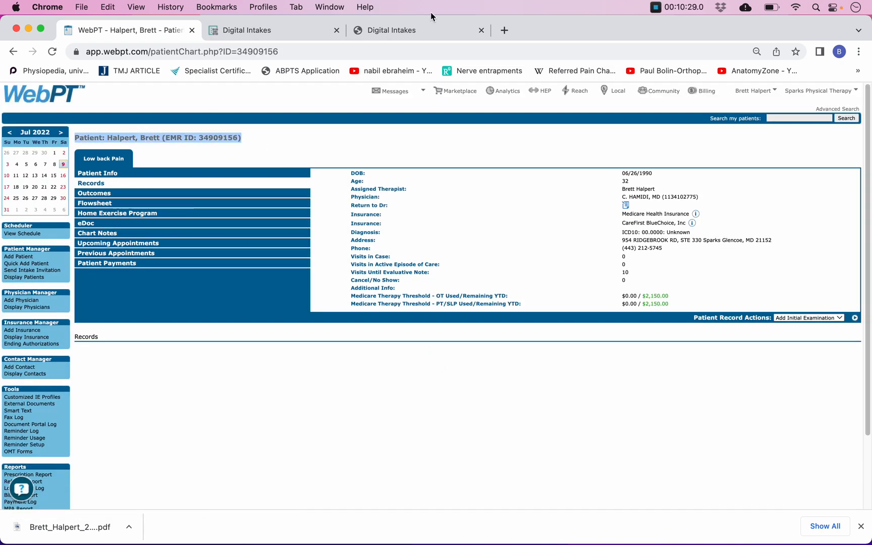
- Download the intake PDF to the Sparks Physical Therapy 1 folder and open the patient's eDoc section
left_click(410, 35)
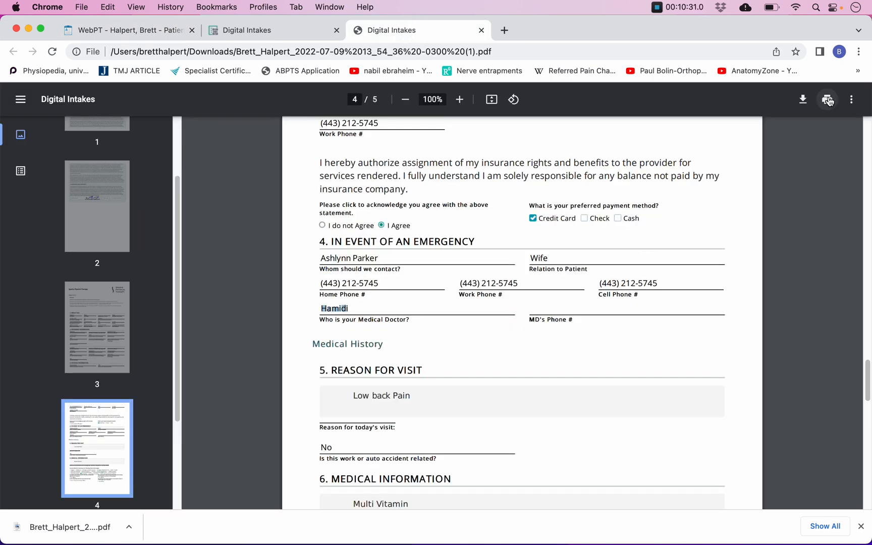
left_click(804, 100)
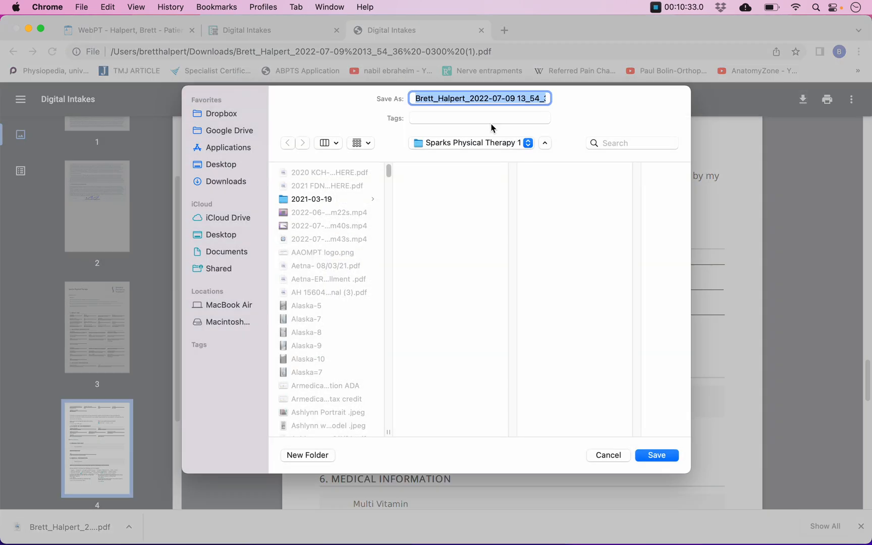
left_click(664, 461)
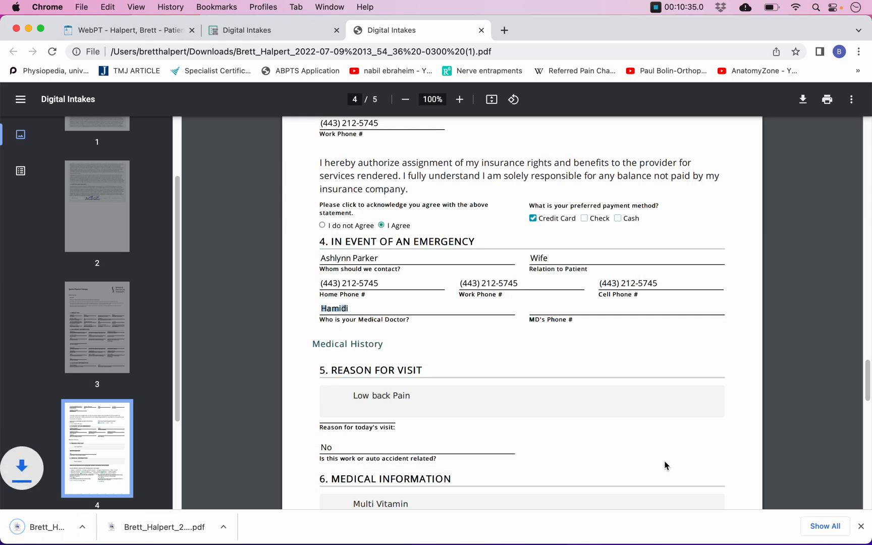
left_click(126, 31)
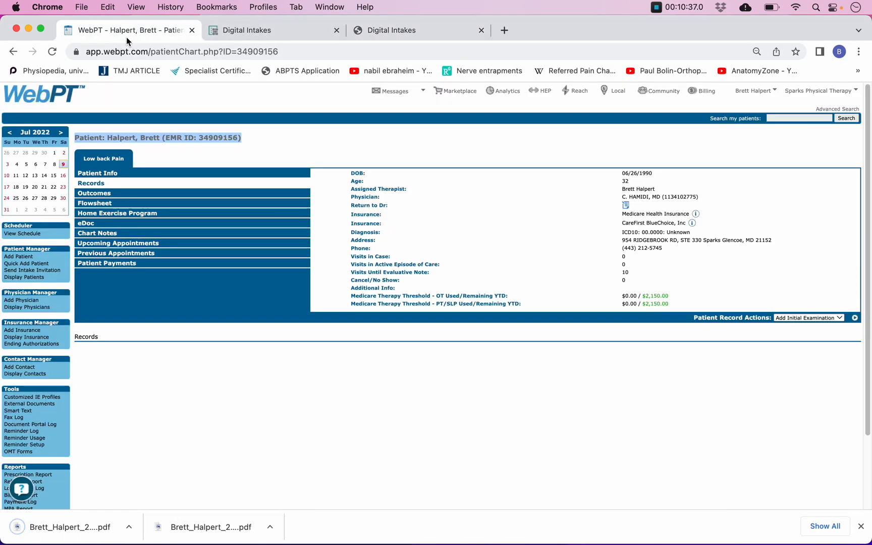
left_click(94, 226)
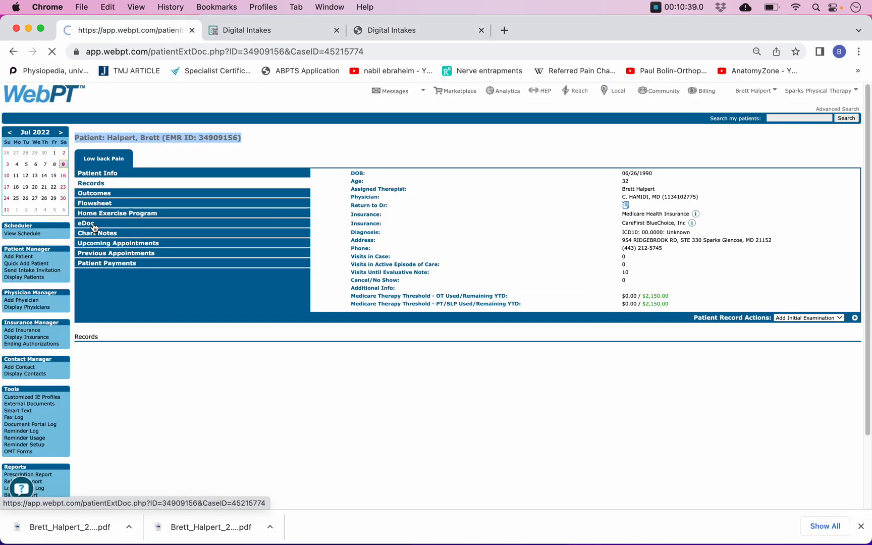
left_click(272, 351)
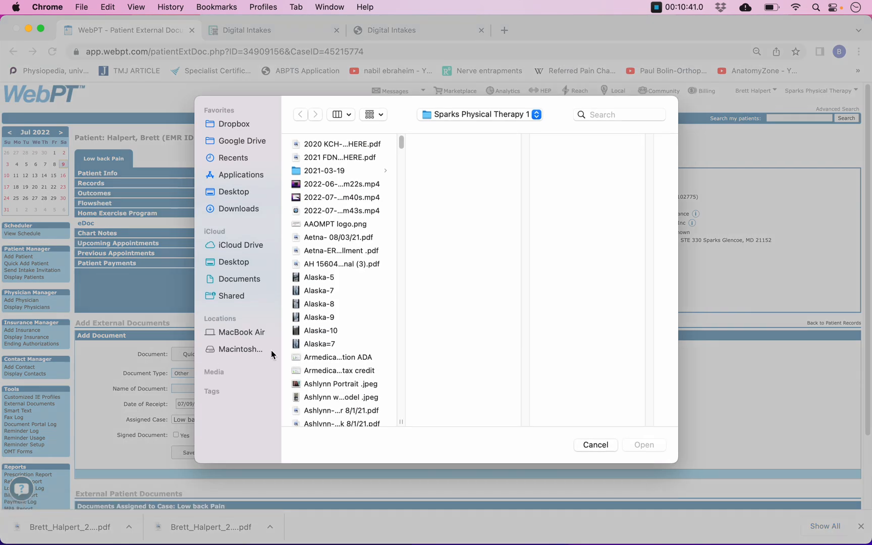
left_click(608, 118)
type("brett")
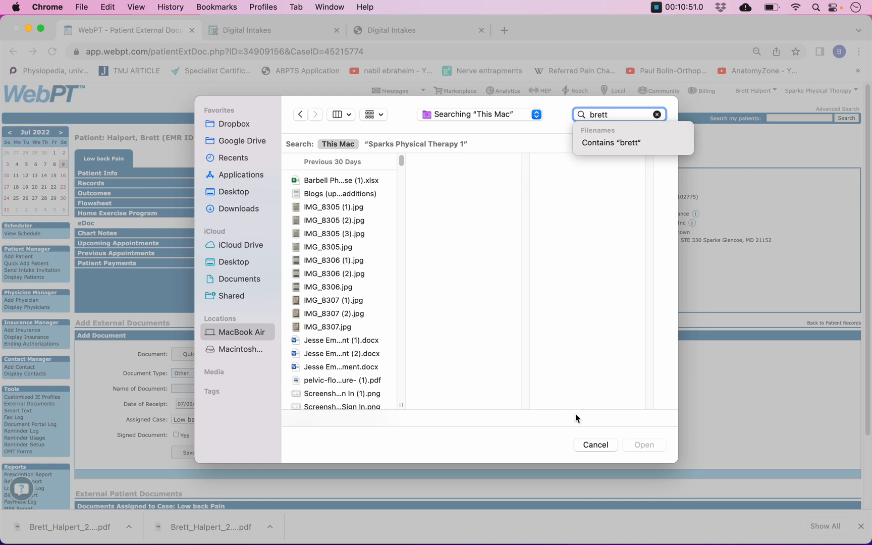
left_click(607, 446)
- Download the intake PDF again to the Sparks Physical Therapy 1 folder, adding the prefix "A-" to its file name
left_click(432, 31)
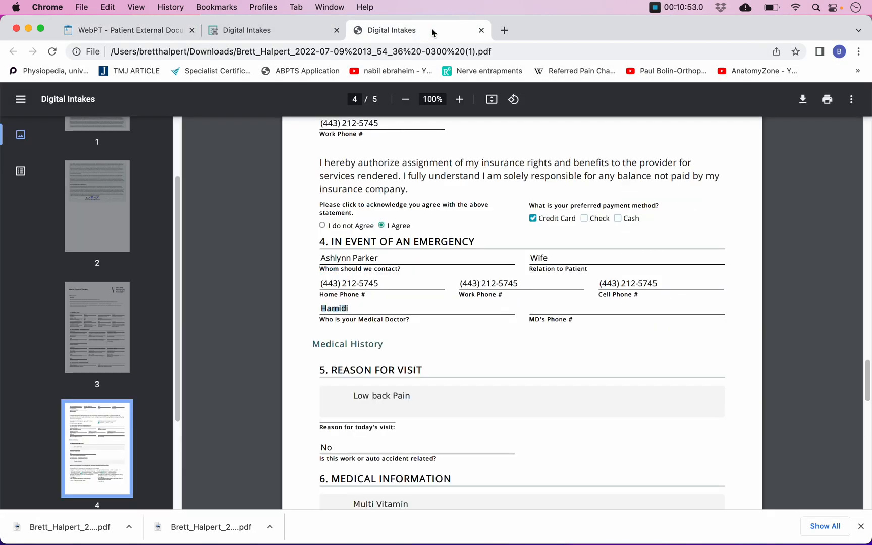
left_click(803, 99)
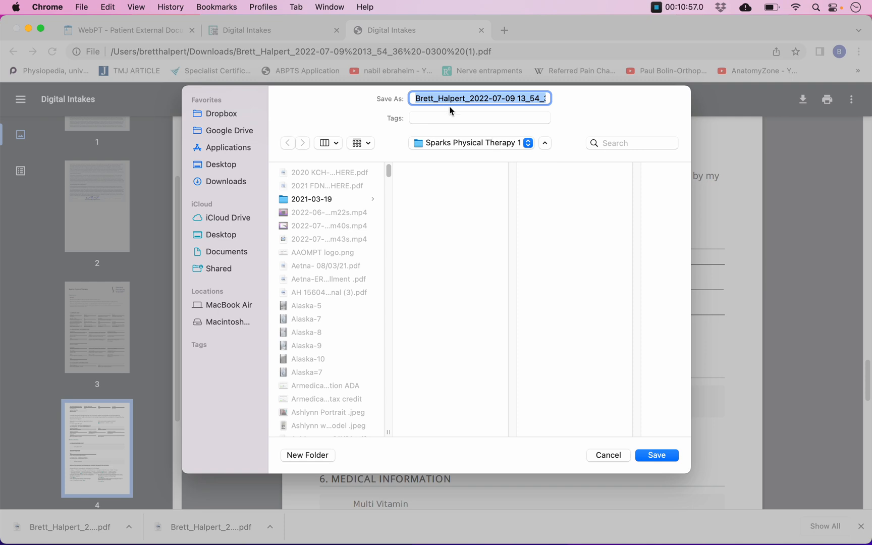
left_click(436, 97)
left_click(419, 98)
left_click(415, 98)
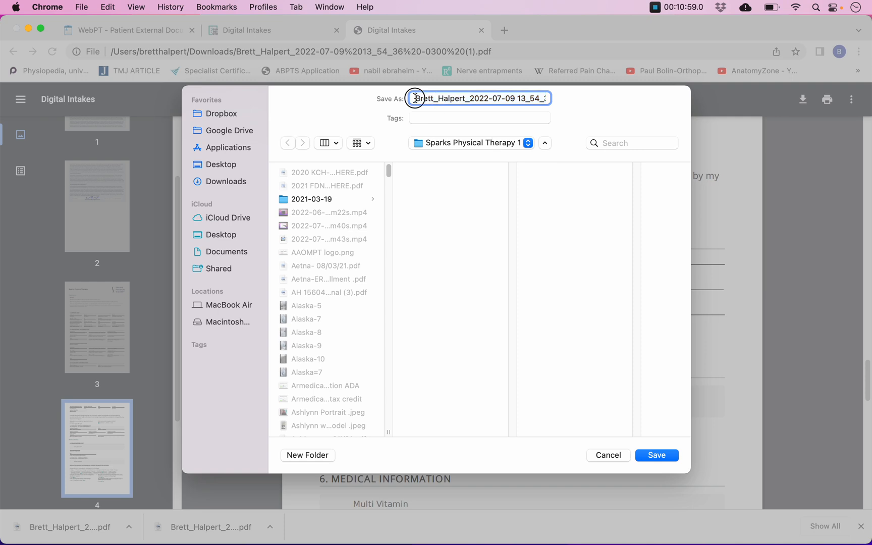
type("A")
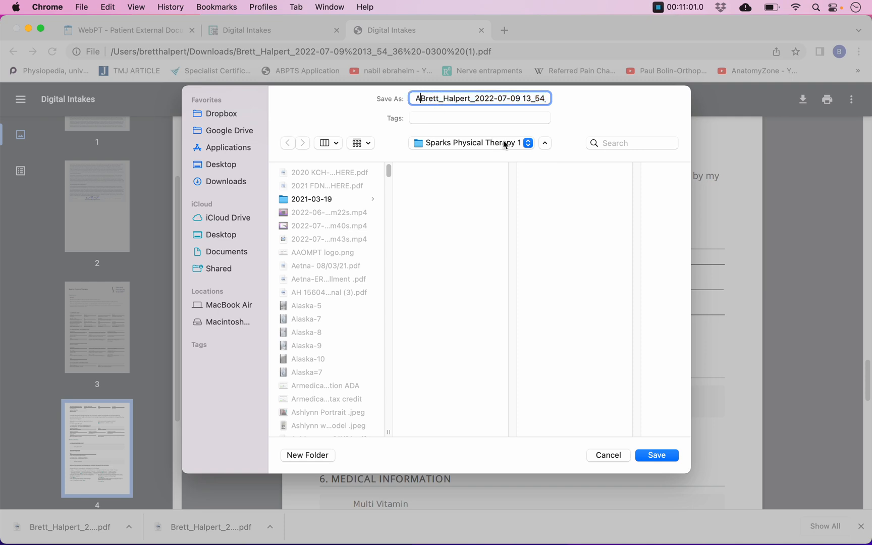
type("-")
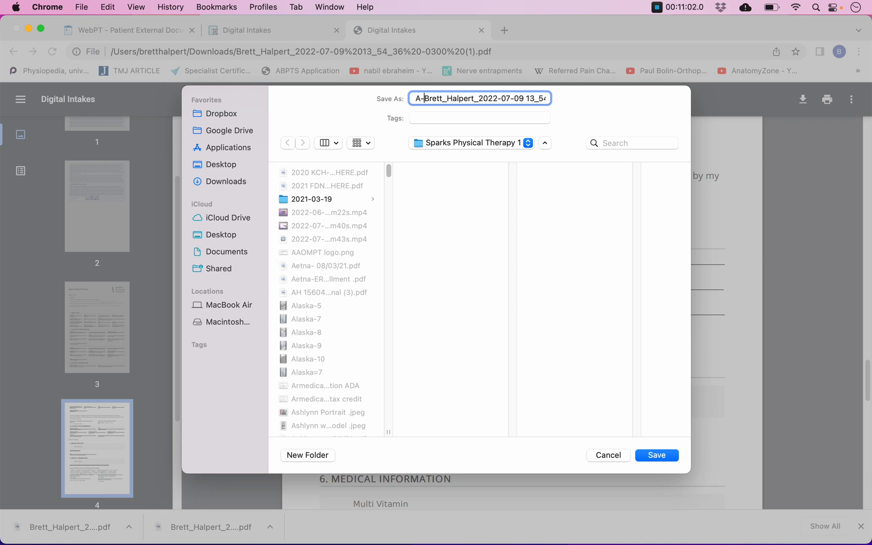
left_click(657, 455)
- Attach the "A-" prefixed intake PDF as an external document of type Other for the Low back Pain case and save it
left_click(248, 36)
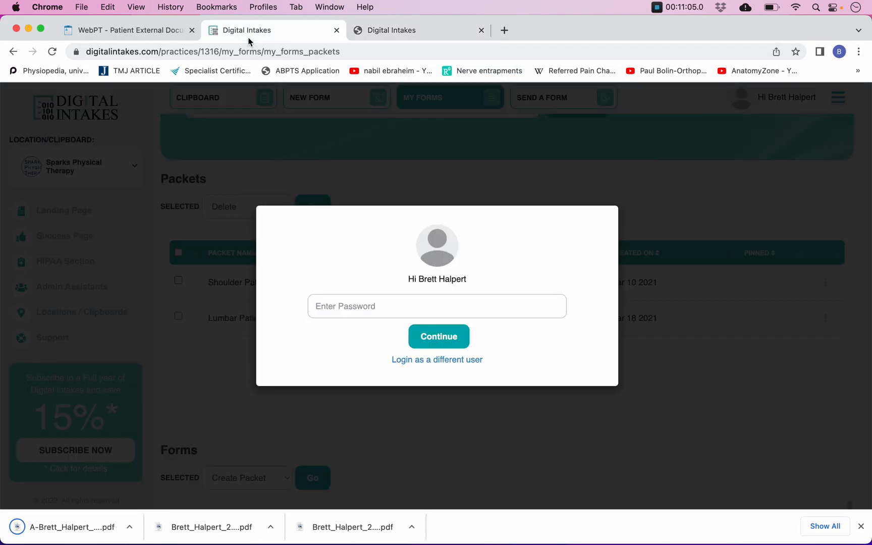
left_click(132, 30)
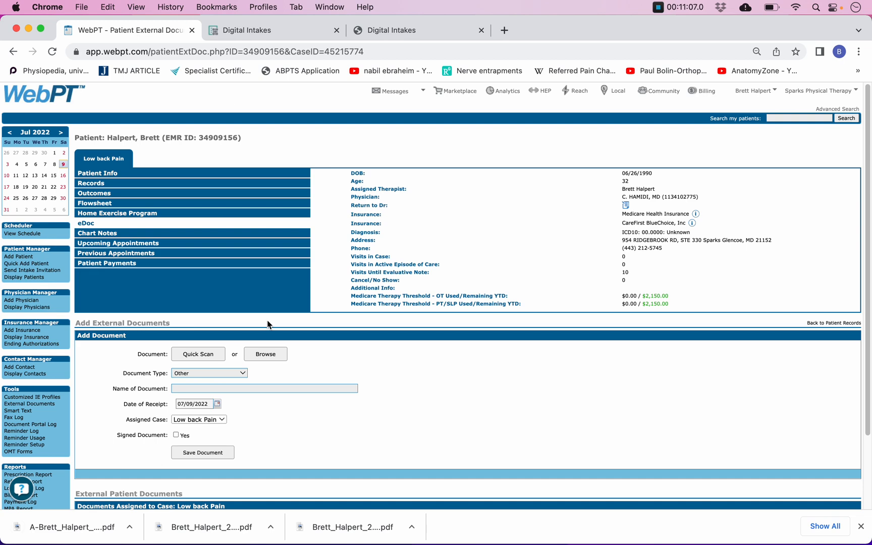
left_click(263, 356)
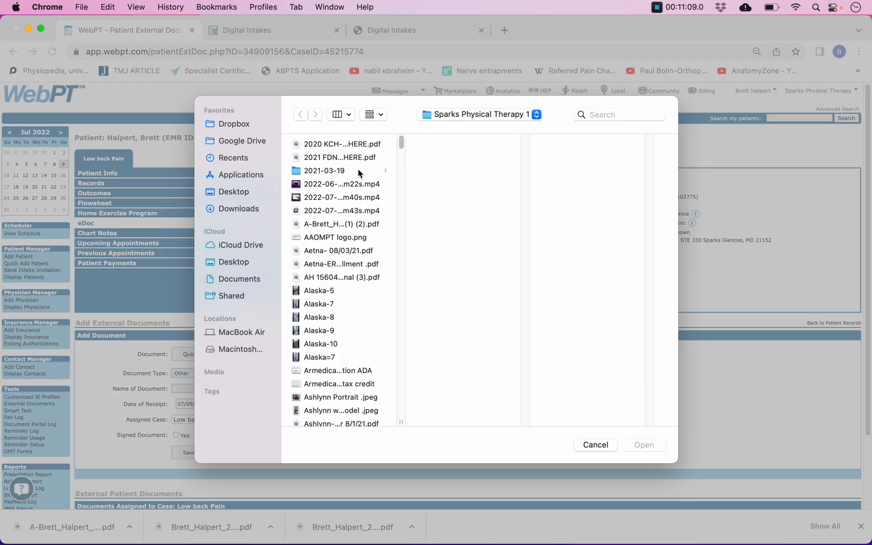
left_click(317, 223)
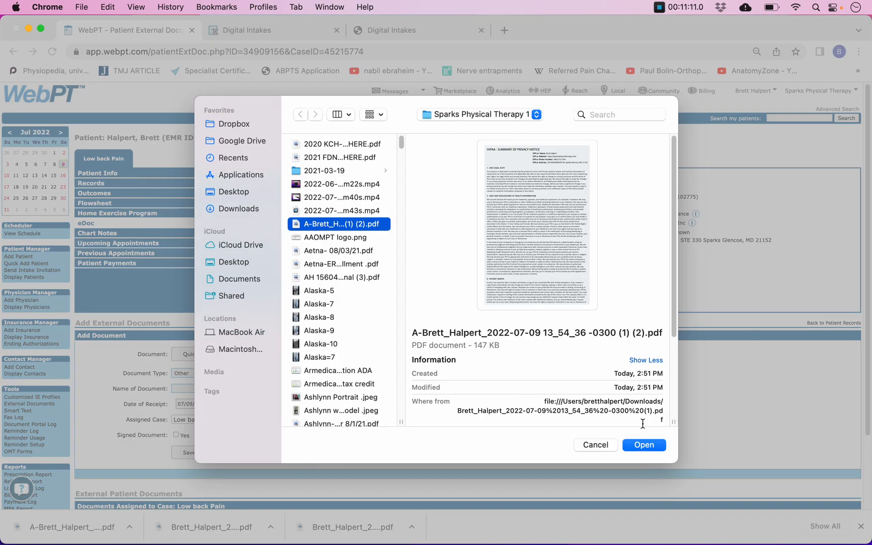
left_click(651, 449)
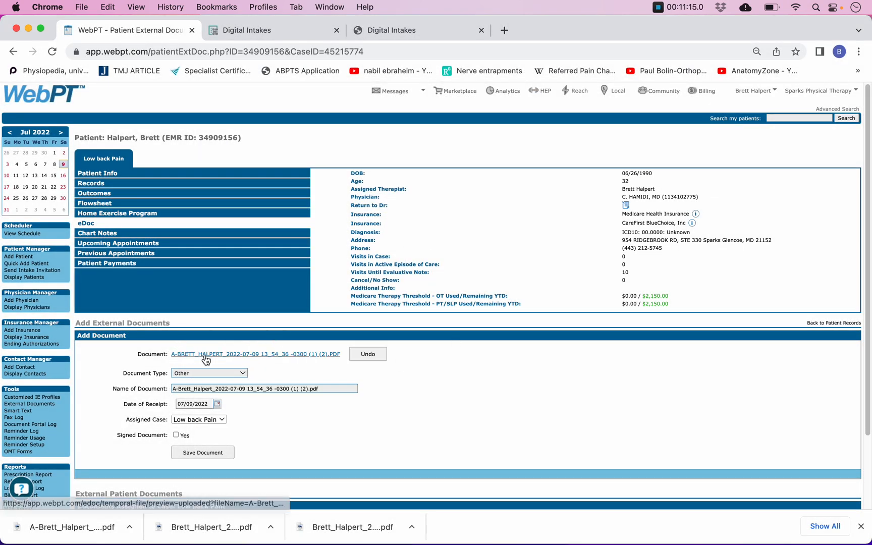
scroll(199, 384, "down", 1)
left_click(201, 426)
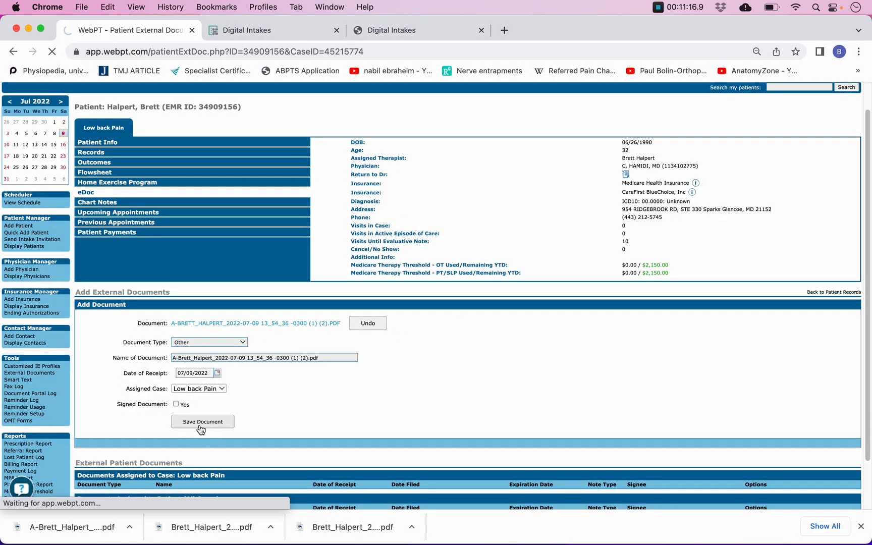
- View the intake document filed under the Low back Pain case, look through its pages, and close the viewer window
scroll(201, 430, "down", 3)
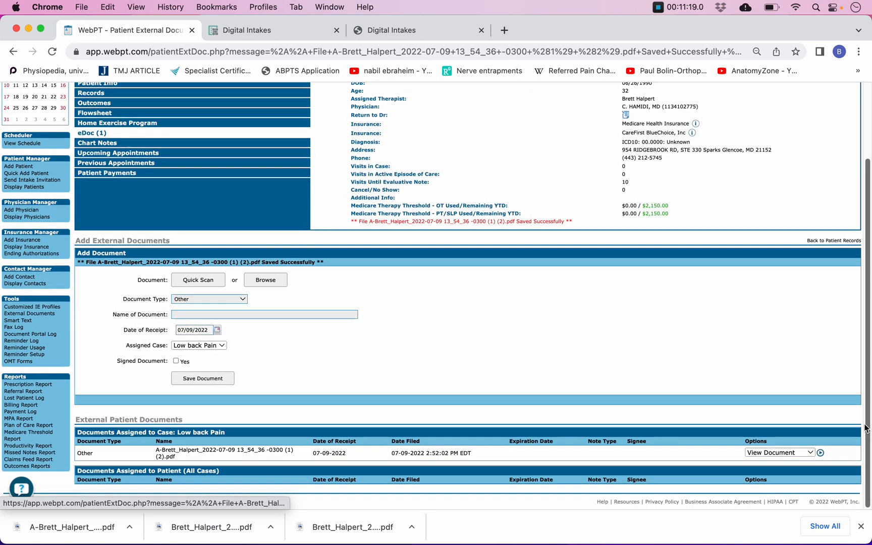
left_click(823, 456)
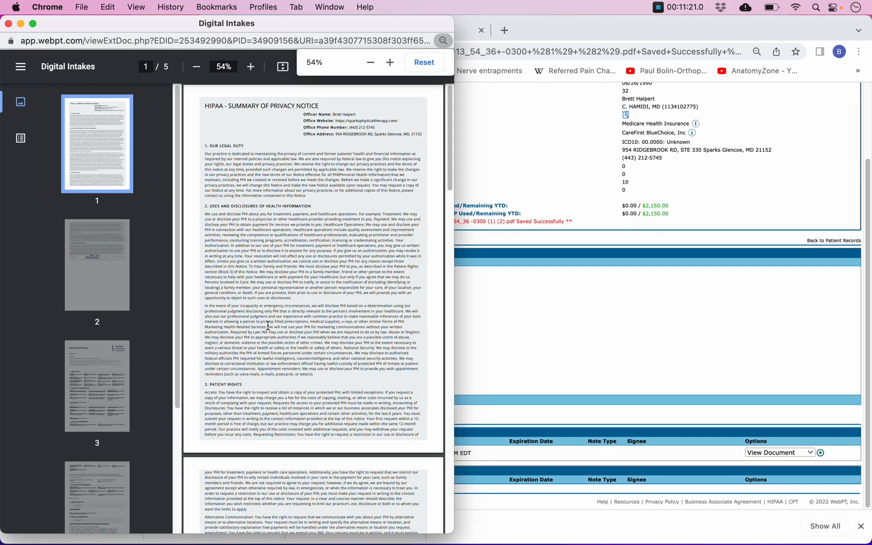
scroll(269, 326, "down", 10)
scroll(268, 326, "down", 15)
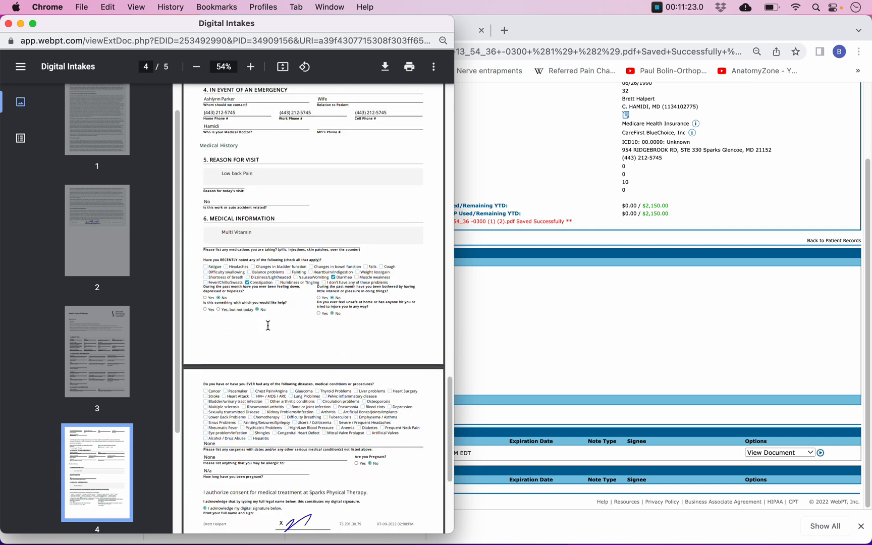
scroll(268, 325, "down", 5)
left_click(8, 24)
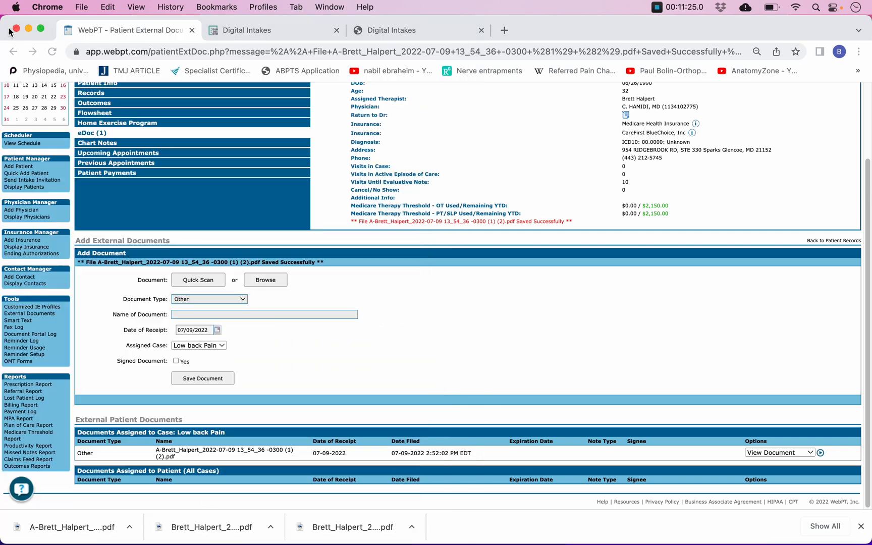